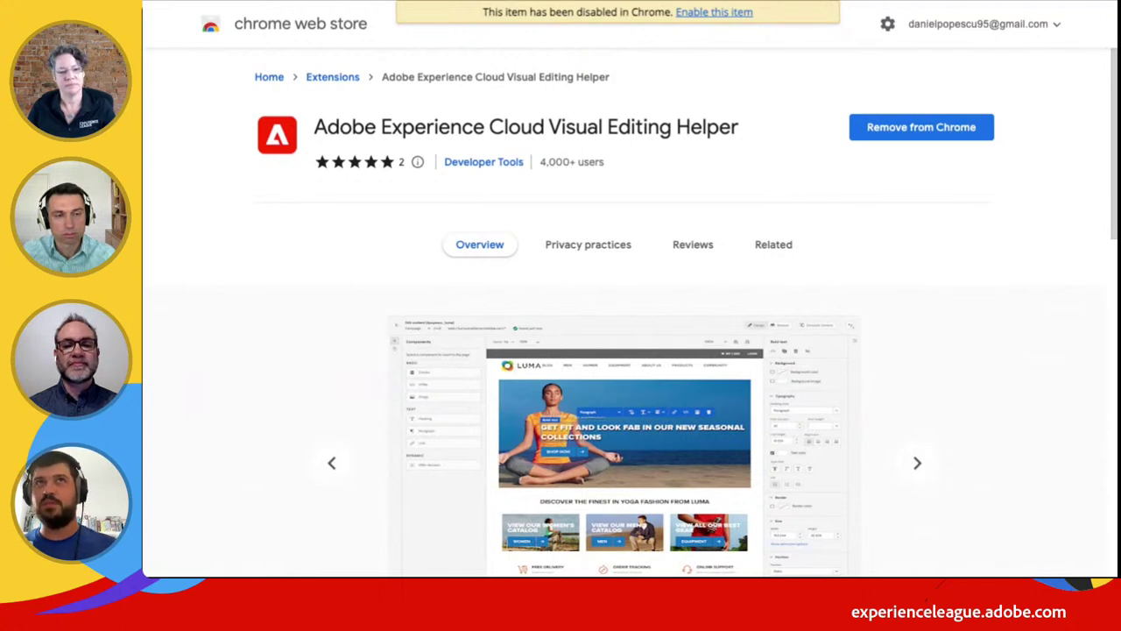
Examine the Chrome Web Store page of the Adobe Experience Cloud Visual Editing Helper extension
scroll(646, 190, down, 3)
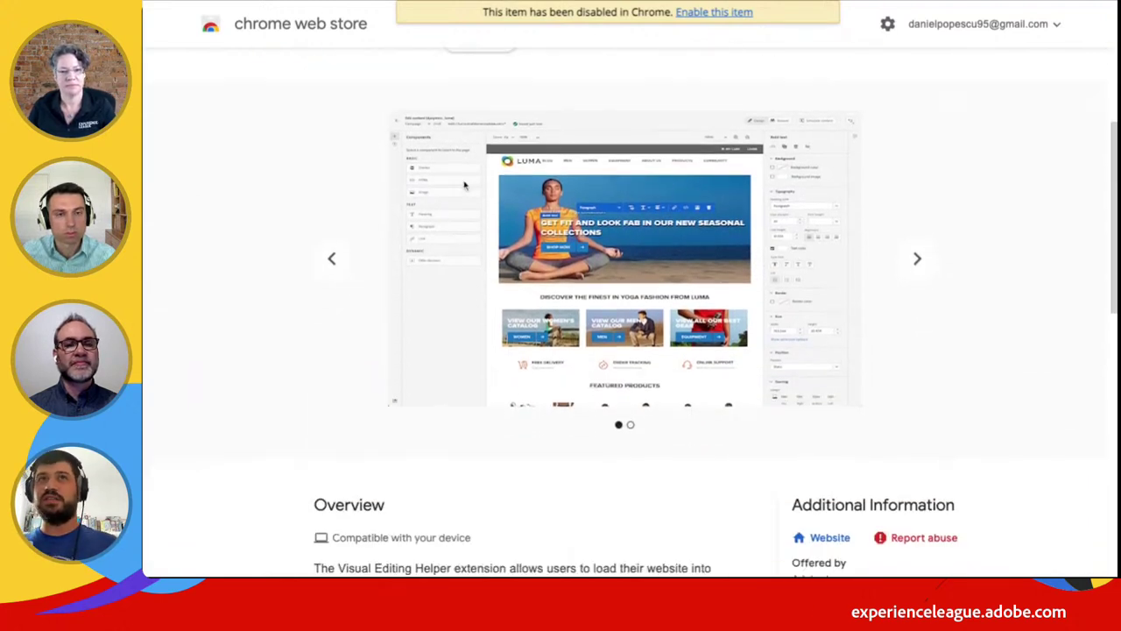
scroll(464, 184, up, 3)
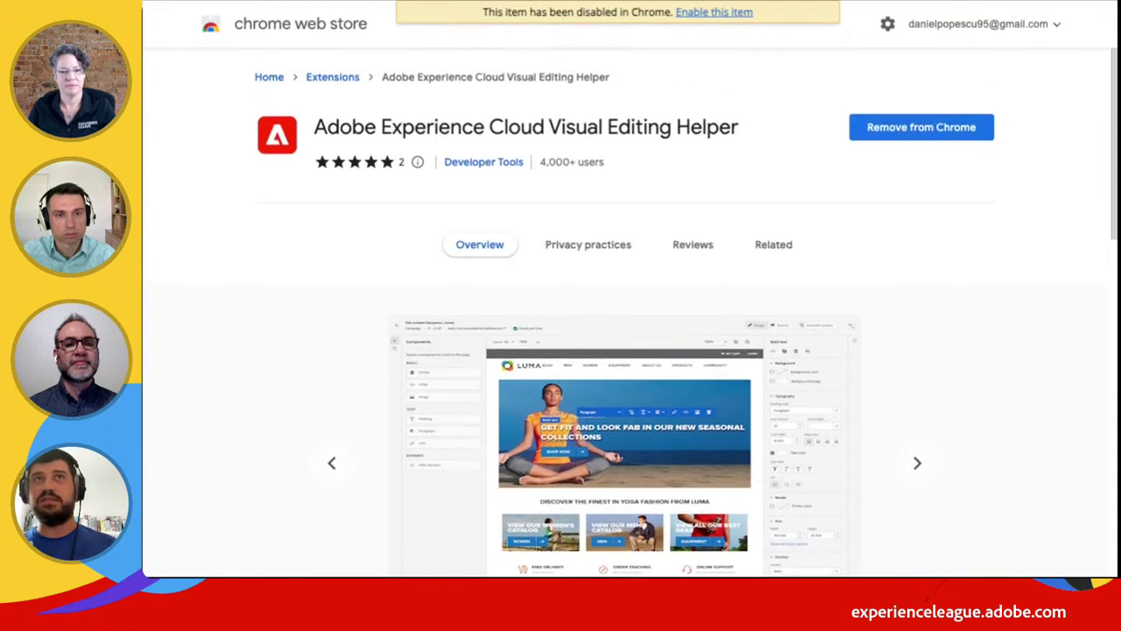
scroll(551, 225, down, 1)
scroll(955, 114, up, 1)
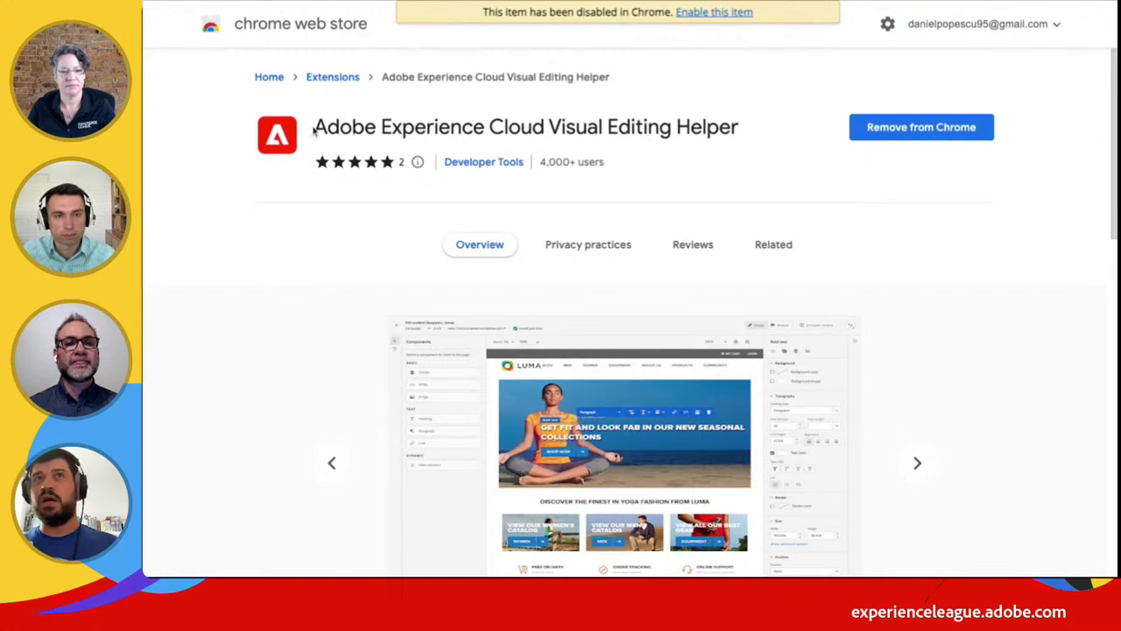
drag(313, 132, 754, 154)
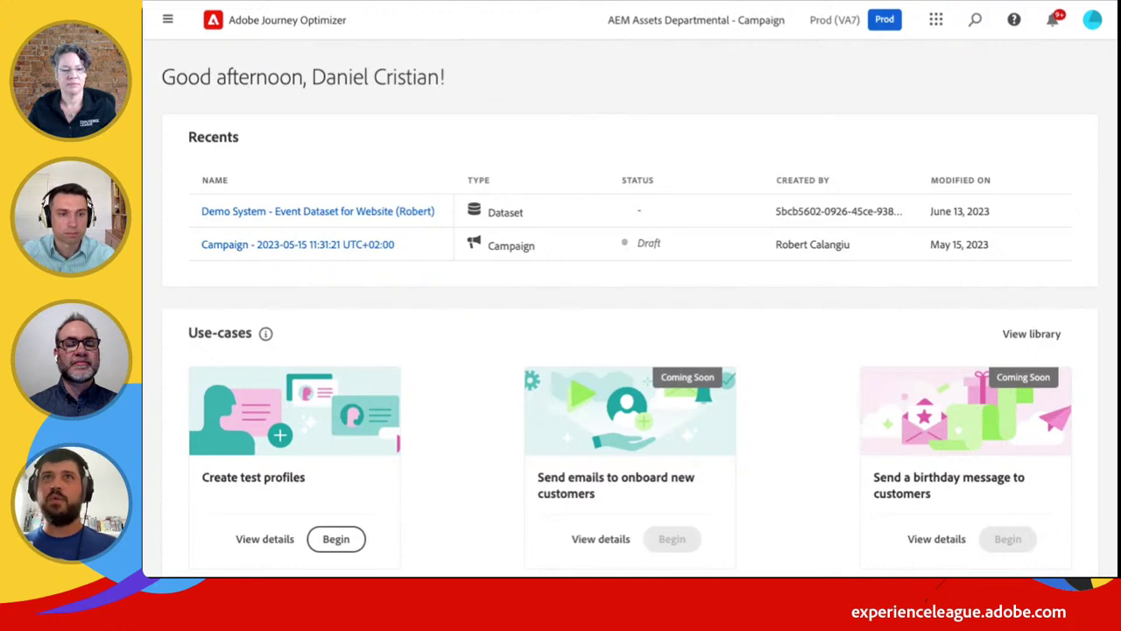
Switch to Adobe Journey Optimizer and open the list of campaigns
scroll(596, 155, down, 1)
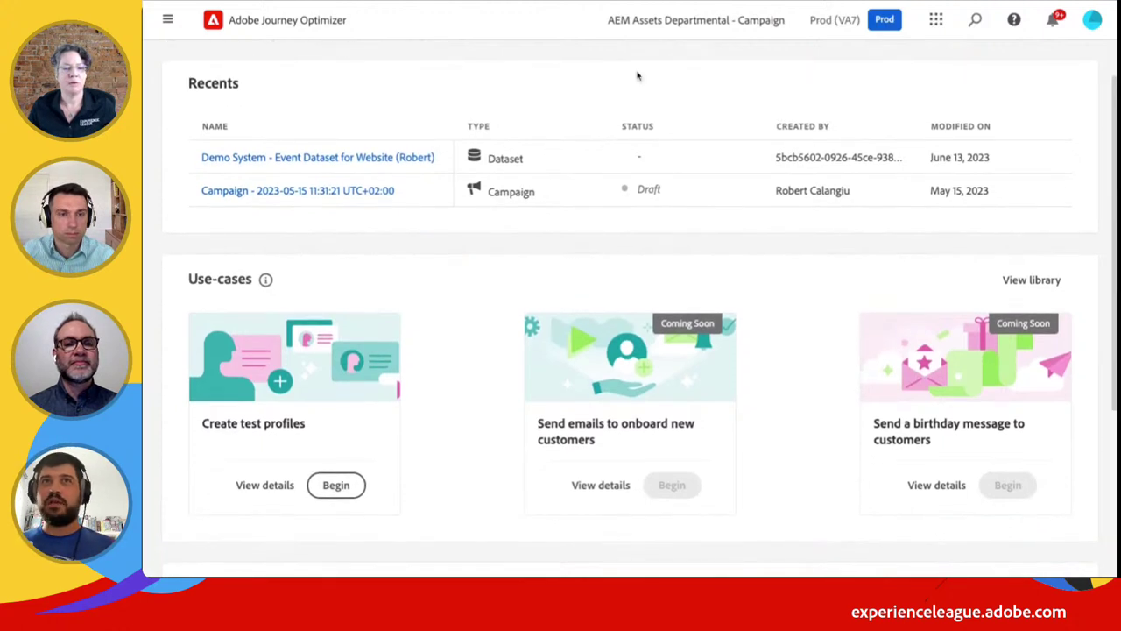
scroll(625, 110, up, 1)
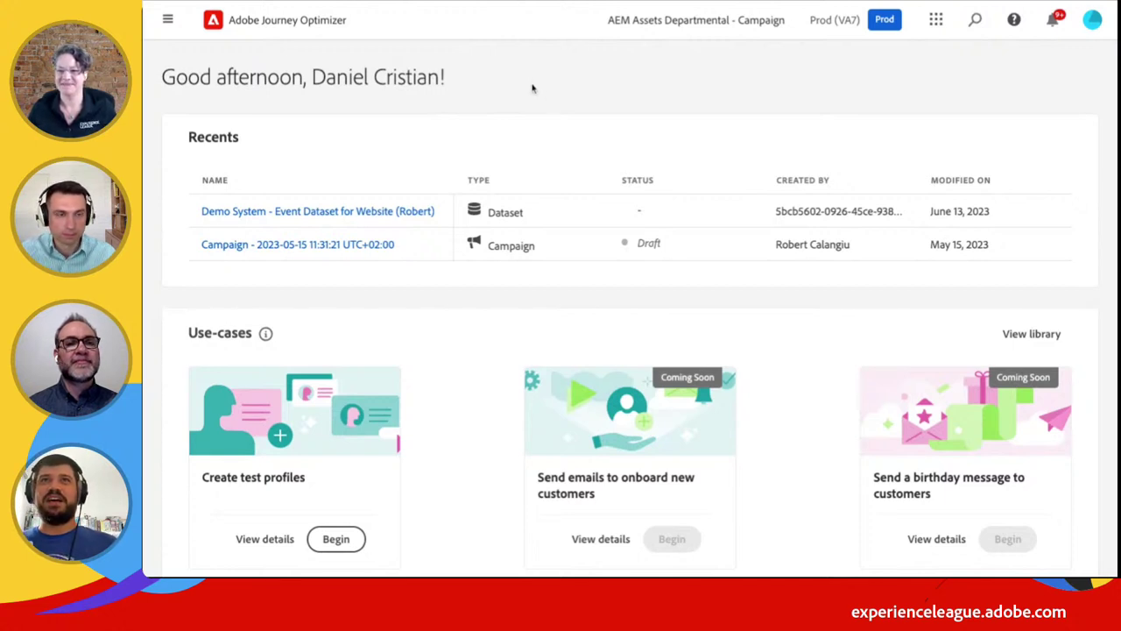
mouse_move(169, 20)
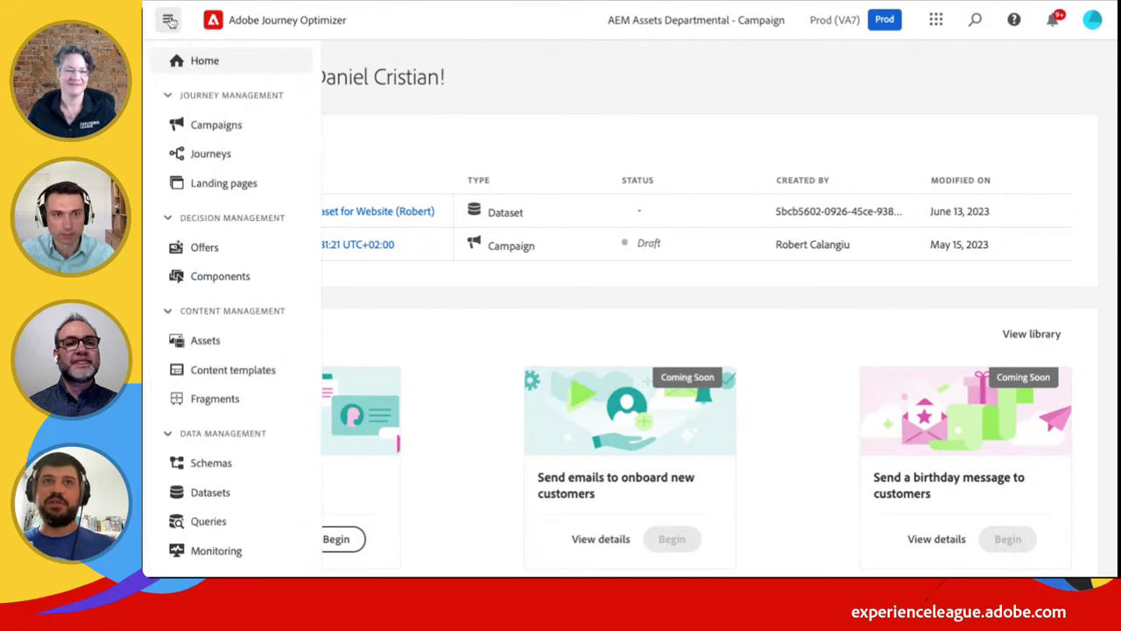
click(219, 125)
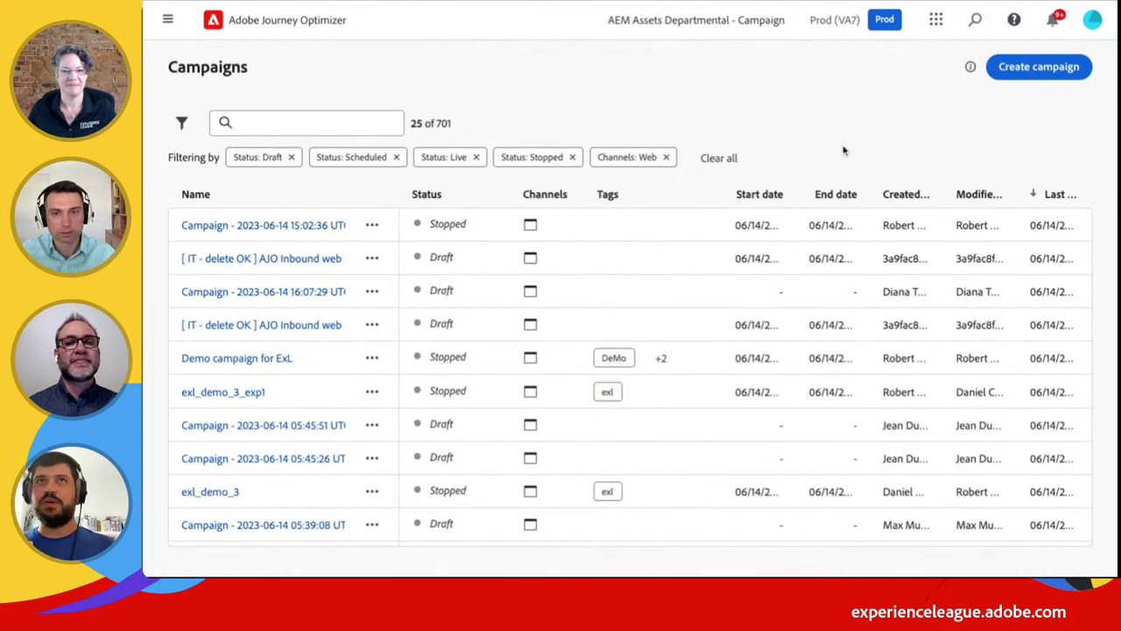
Switch to the Luma demo website and look over its home page from the hero banner down
key(alt+Tab)
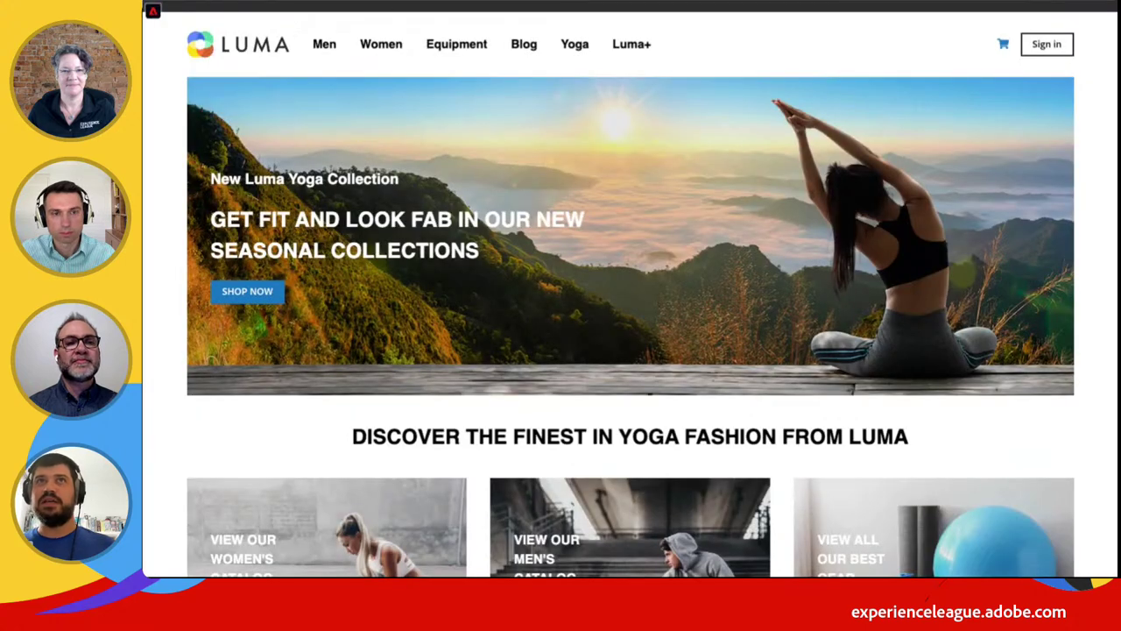
key(alt+Tab)
key(alt+Tab)
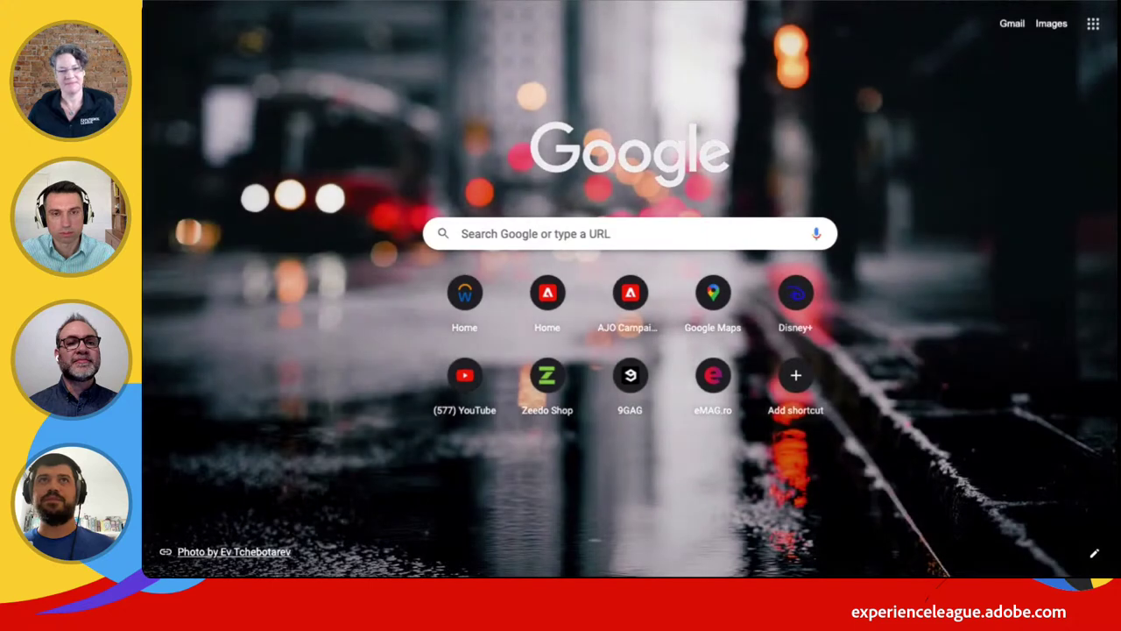
key(alt+Tab)
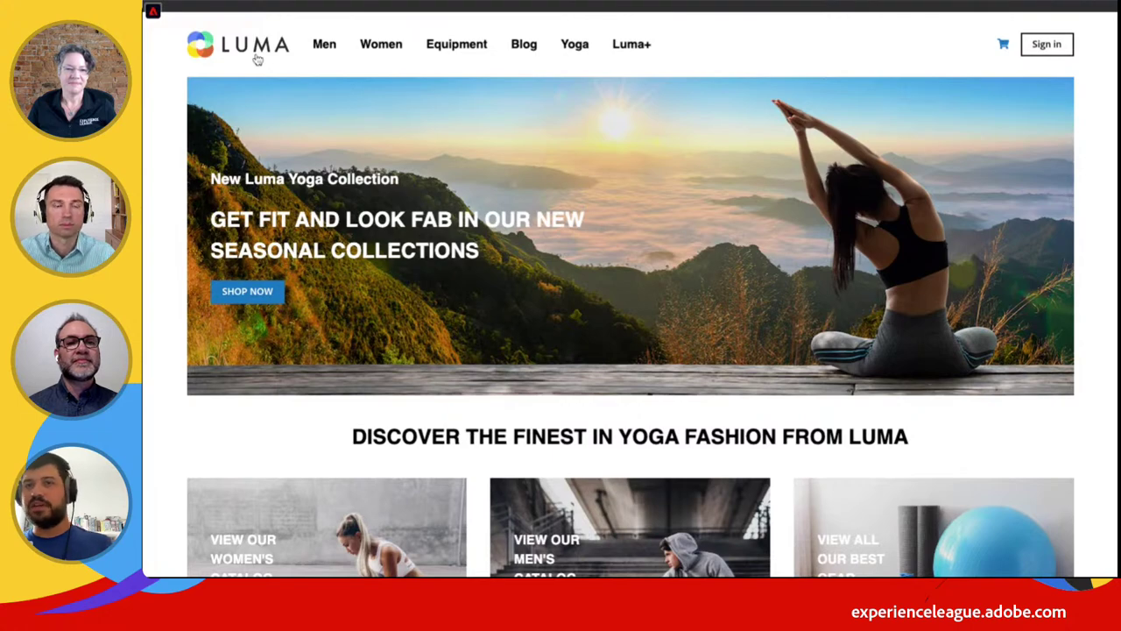
scroll(386, 137, down, 2)
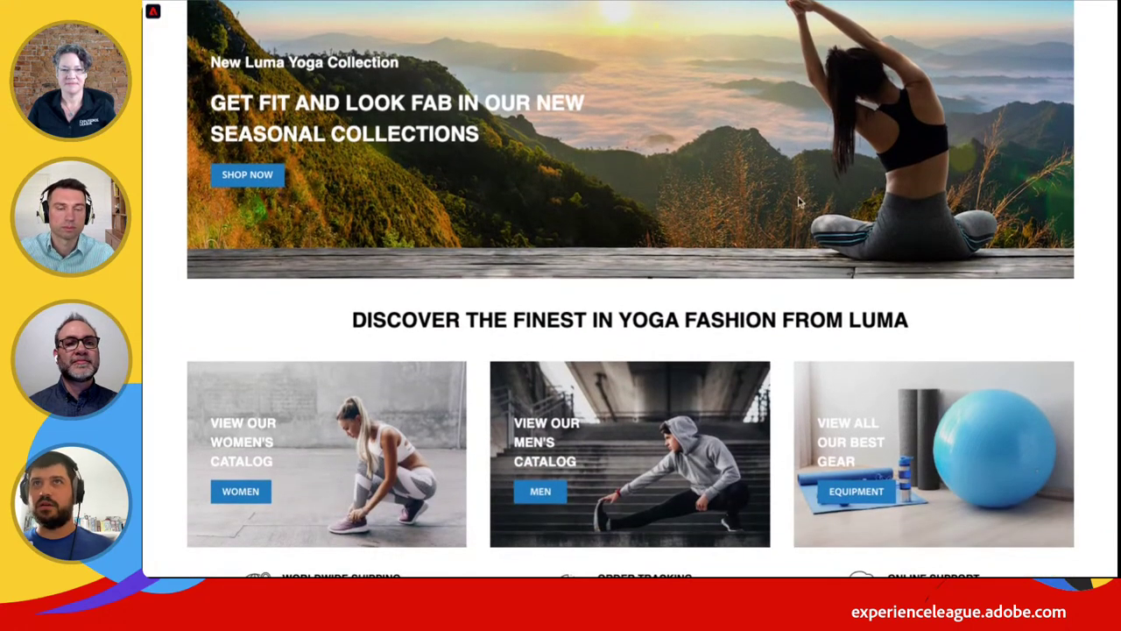
scroll(726, 250, down, 1)
scroll(726, 251, down, 2)
scroll(613, 219, up, 5)
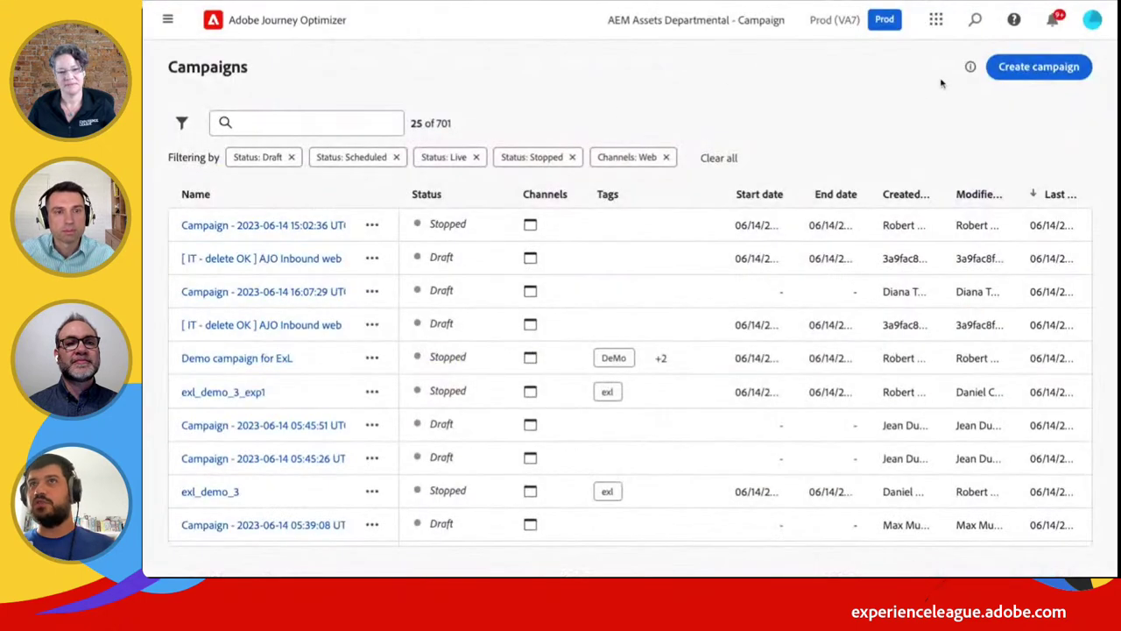
Return to Journey Optimizer, start a new campaign and choose Web as its action
click(1016, 68)
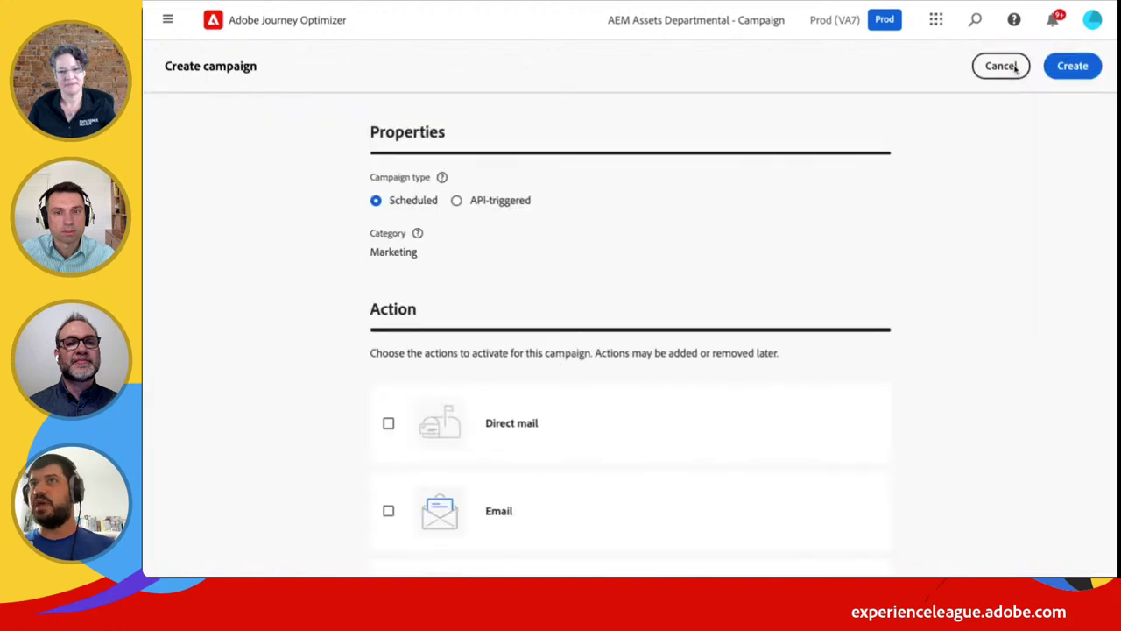
scroll(704, 316, down, 5)
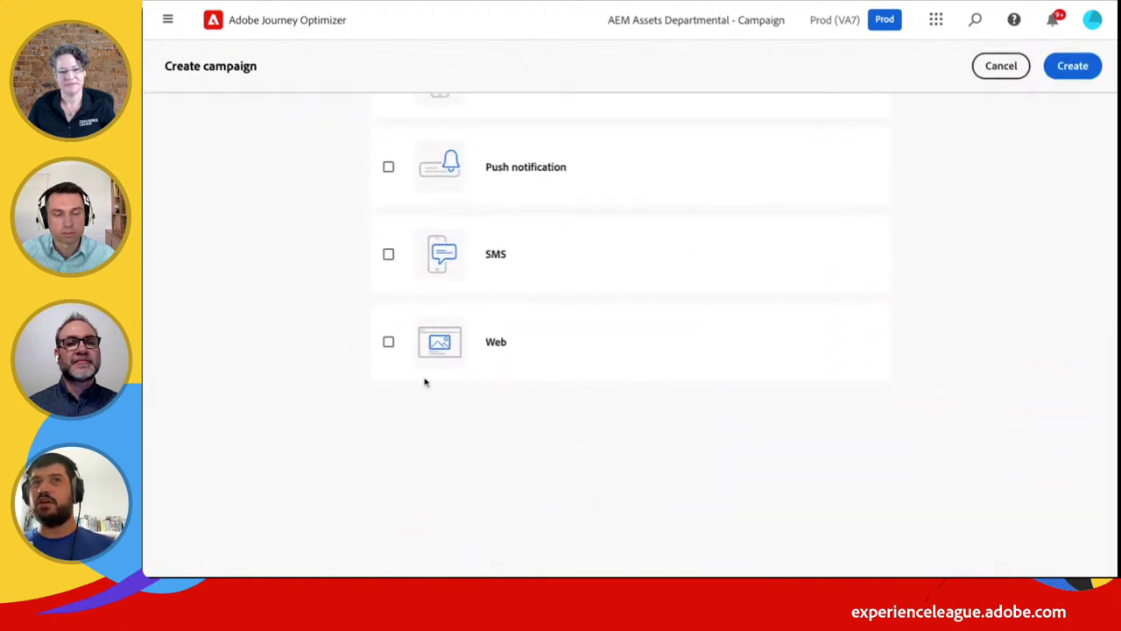
click(388, 341)
scroll(526, 400, up, 2)
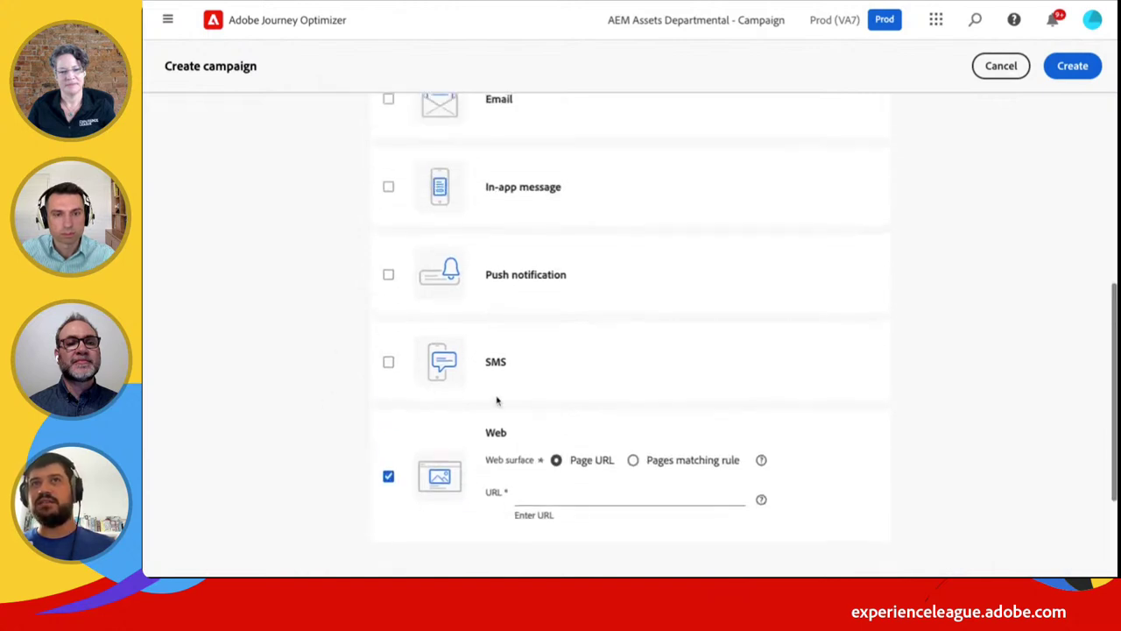
scroll(496, 400, up, 3)
scroll(762, 315, down, 1)
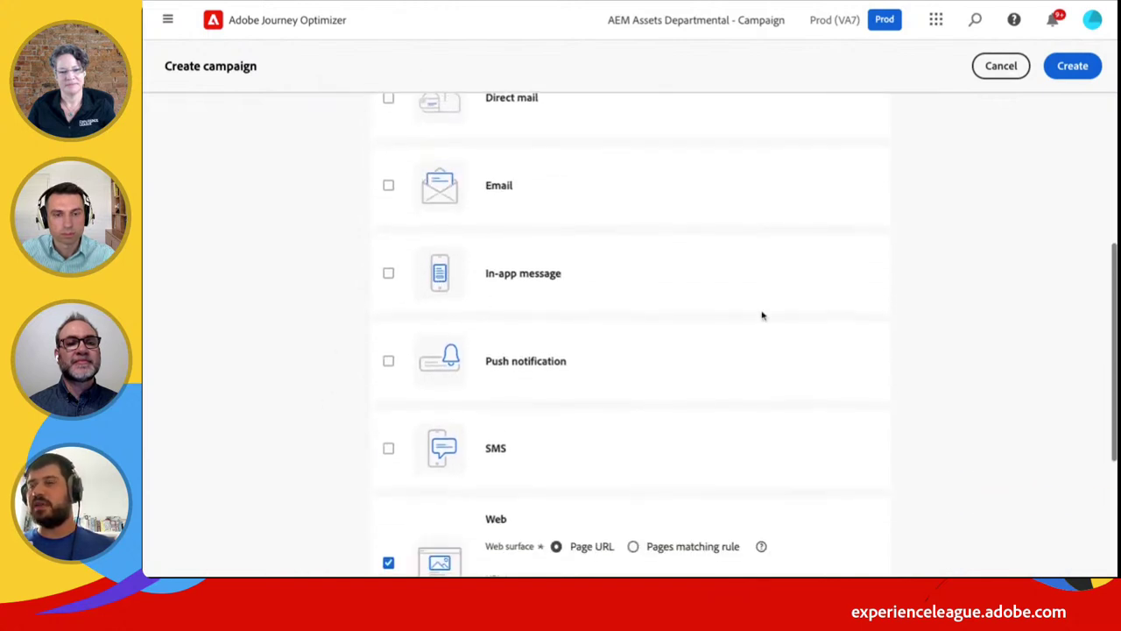
scroll(578, 307, down, 3)
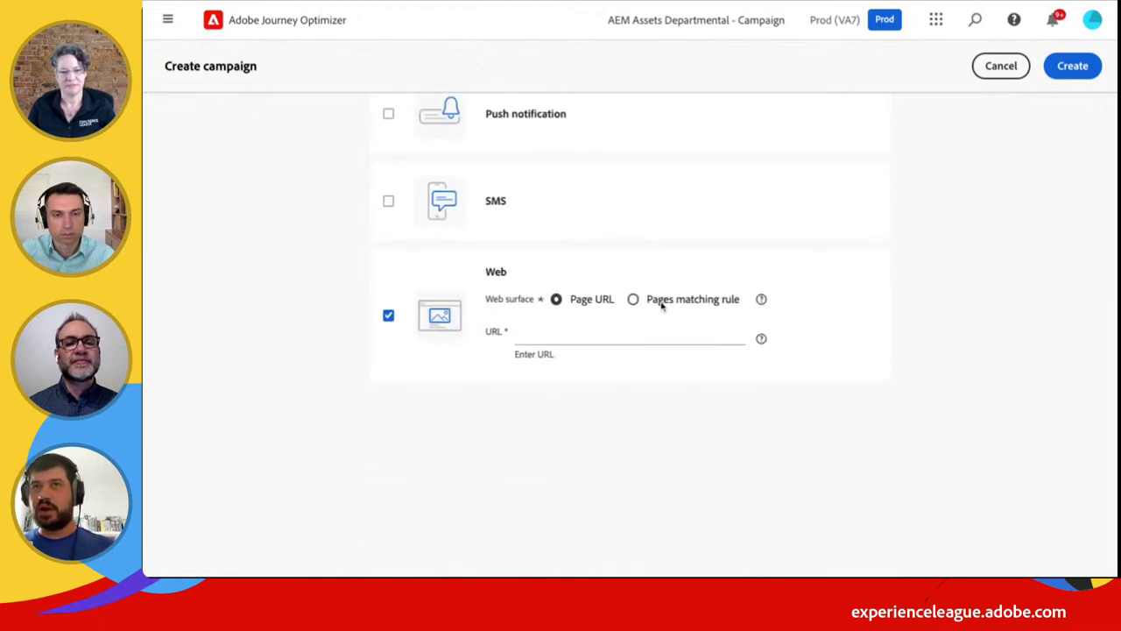
Switch the web surface to pages matching a rule and create a rule whose domain contains adobe
click(661, 301)
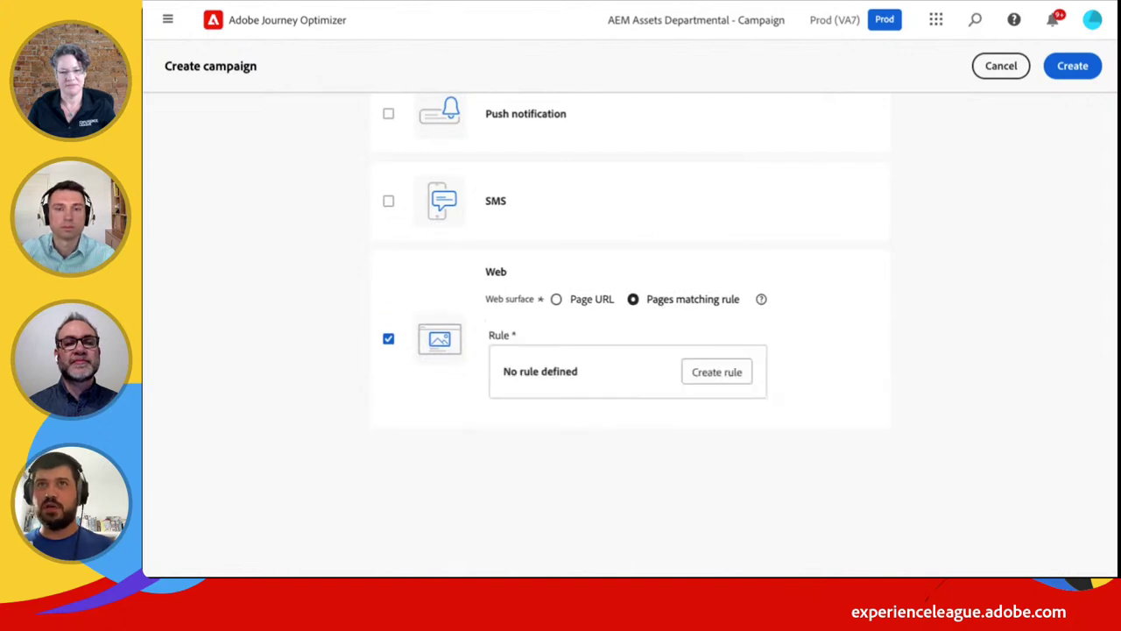
click(726, 374)
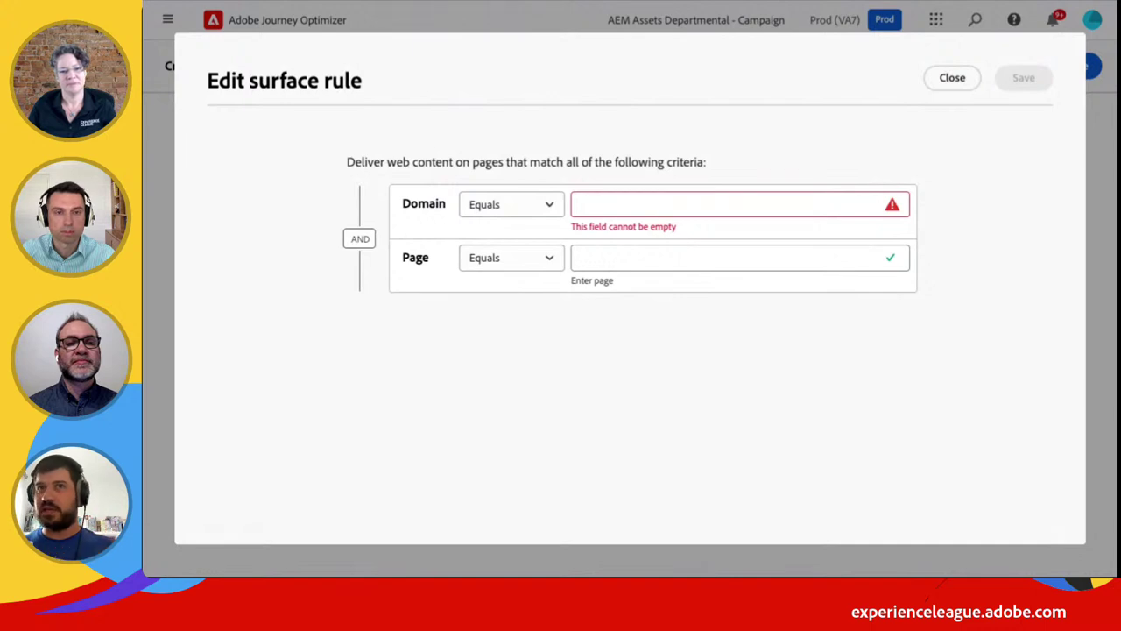
click(535, 214)
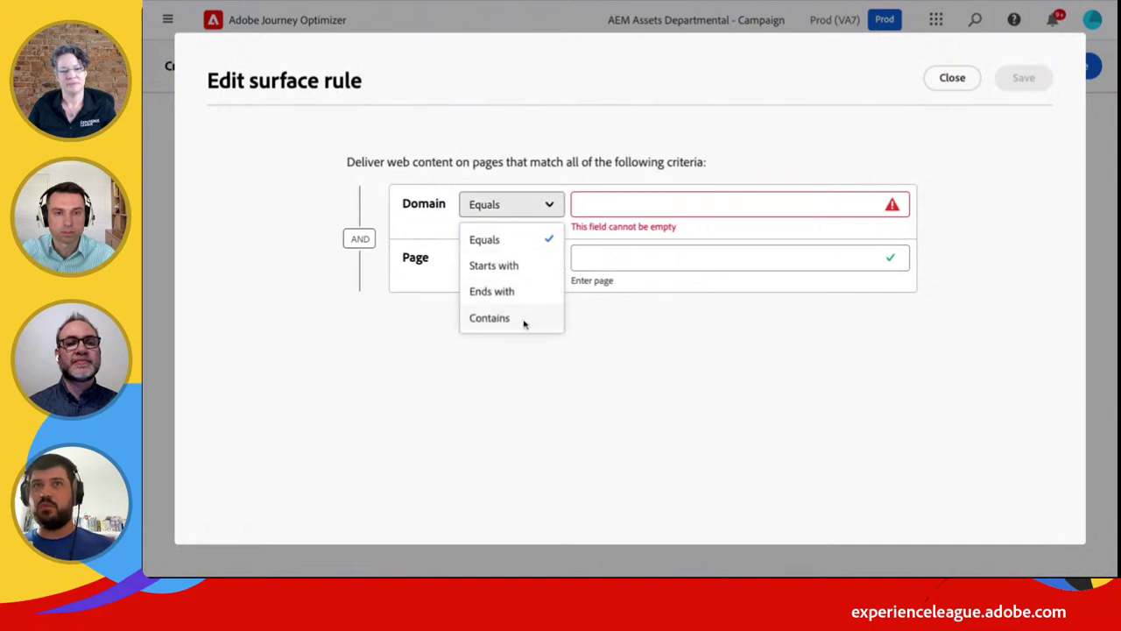
click(490, 319)
click(631, 204)
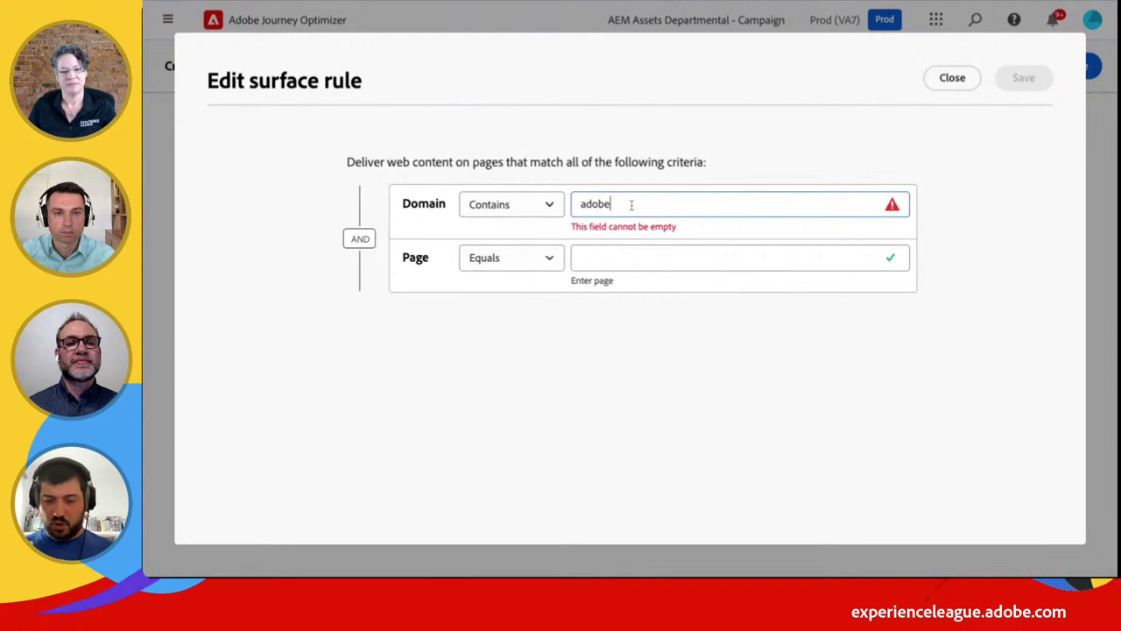
Set the rule's page criterion to start with demo-website, then close the rule editor without saving
click(511, 257)
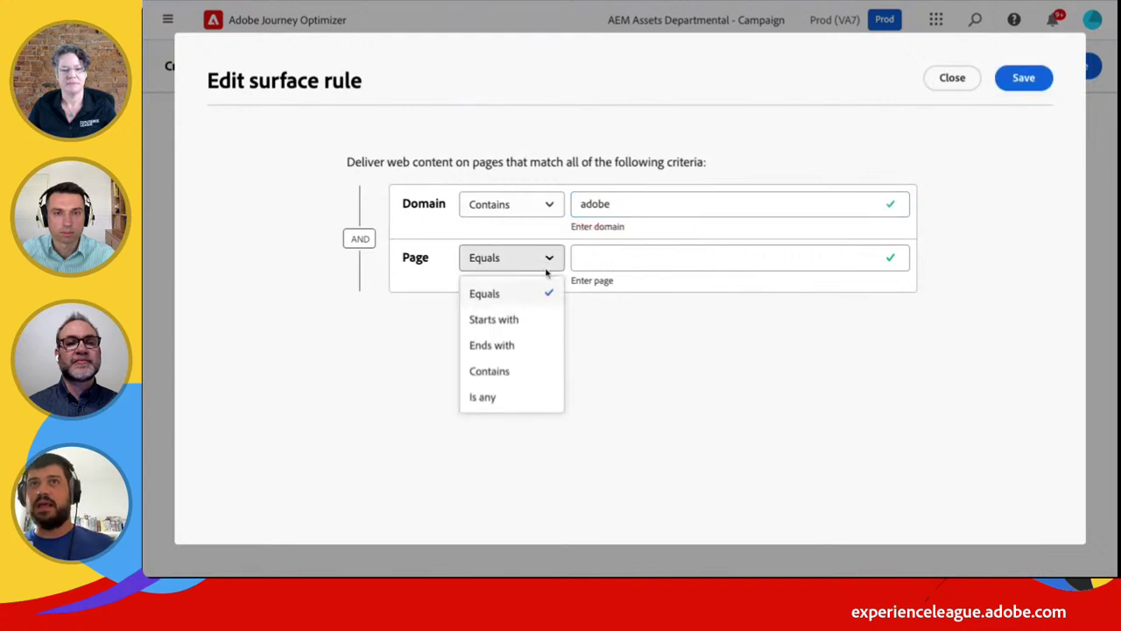
click(515, 322)
click(641, 257)
text(demo-webste)
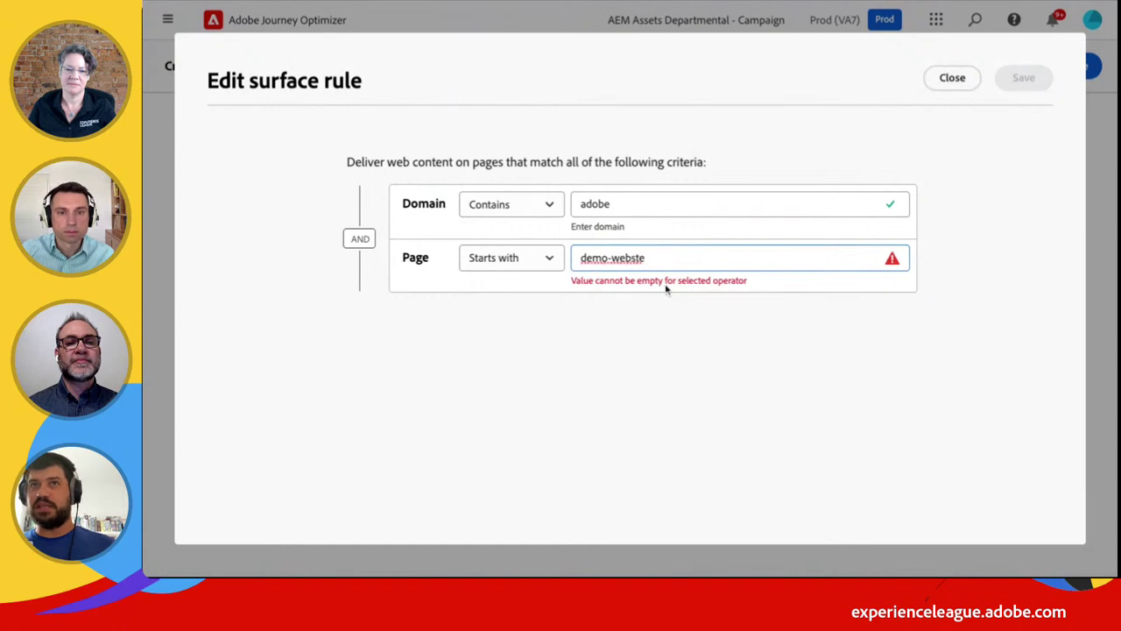
click(637, 256)
text(i)
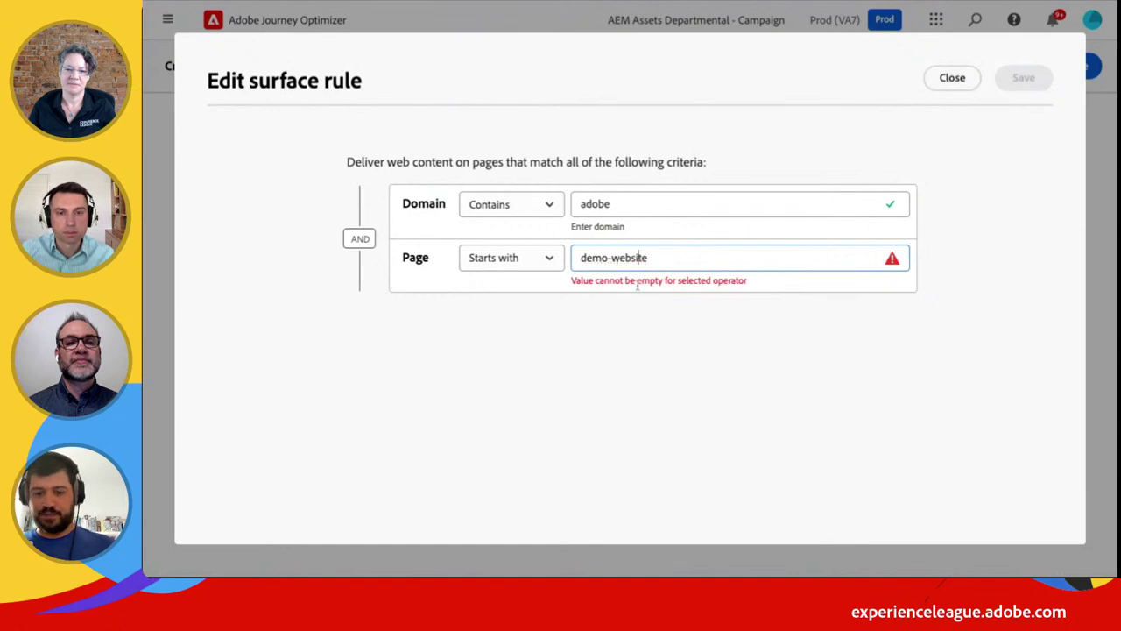
click(763, 320)
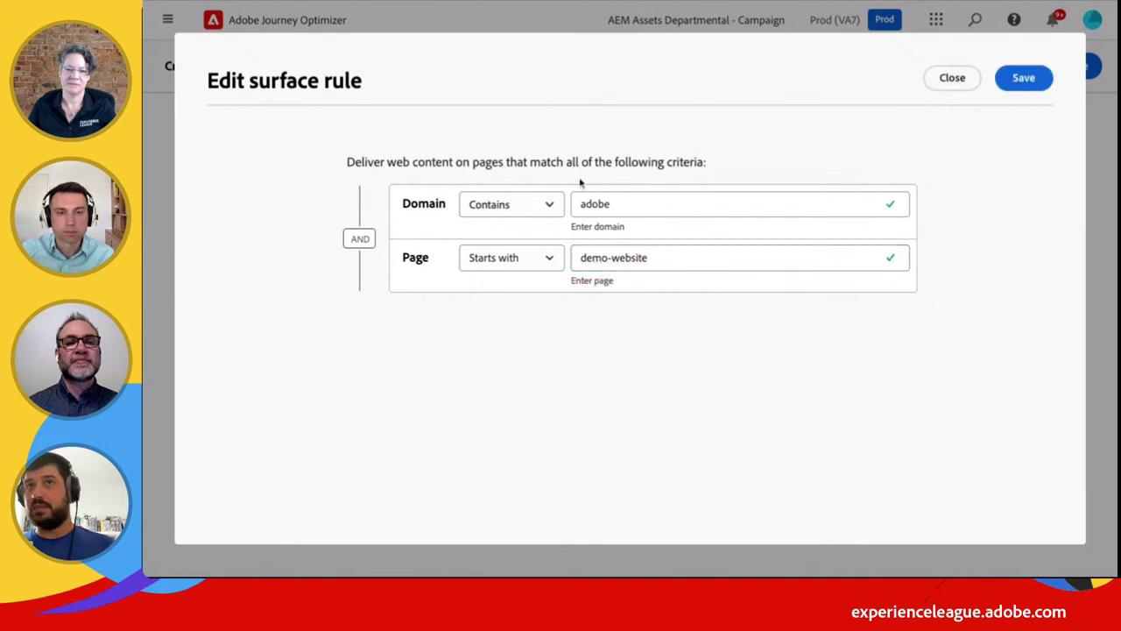
click(952, 78)
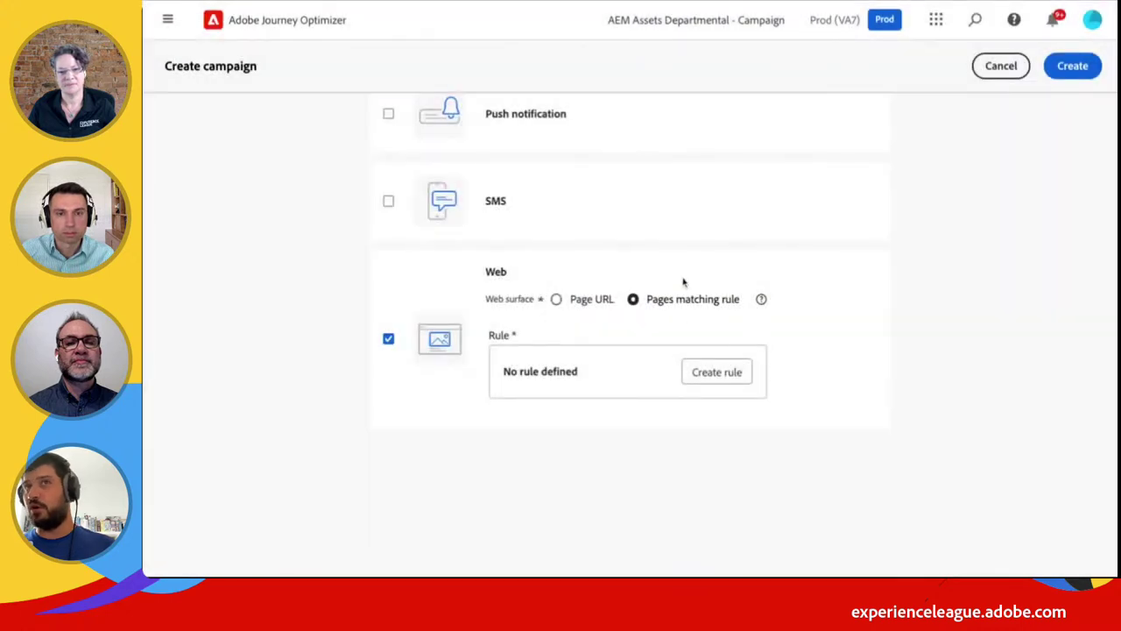
Set the web surface to a page URL, paste the Luma home page address on builder.adobedemo.com and create the campaign
click(555, 299)
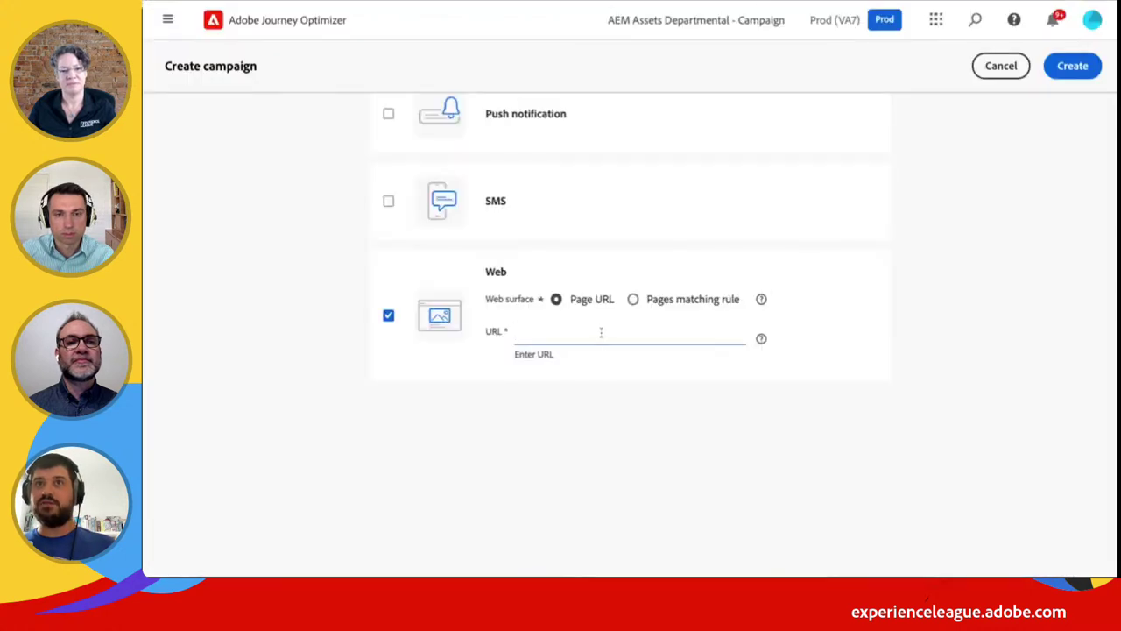
click(601, 331)
key(ctrl+v)
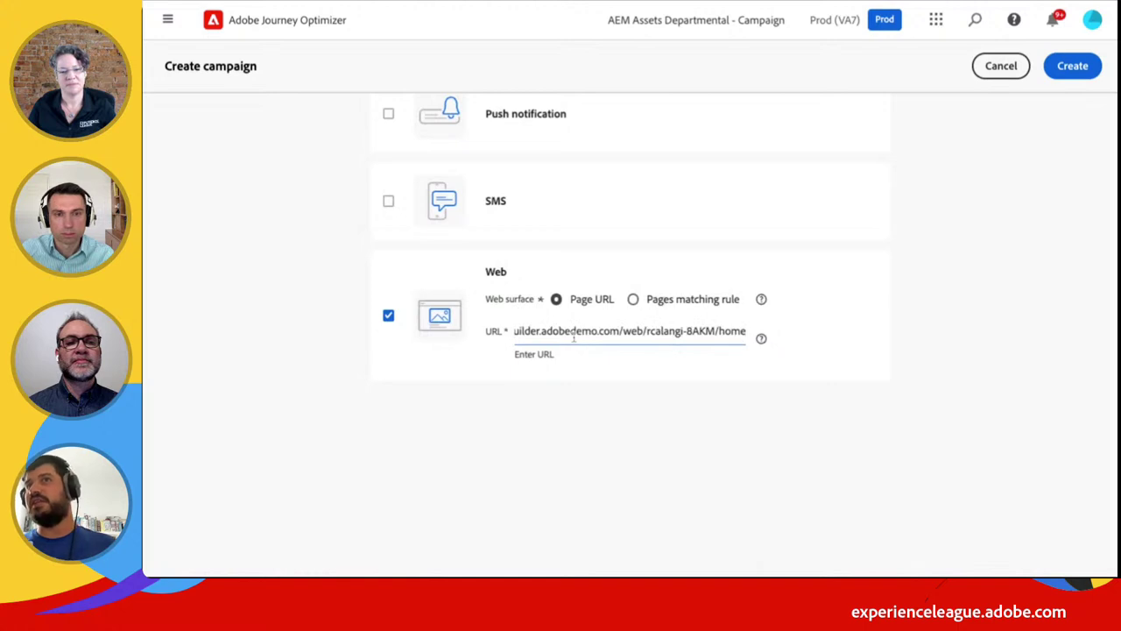
click(737, 398)
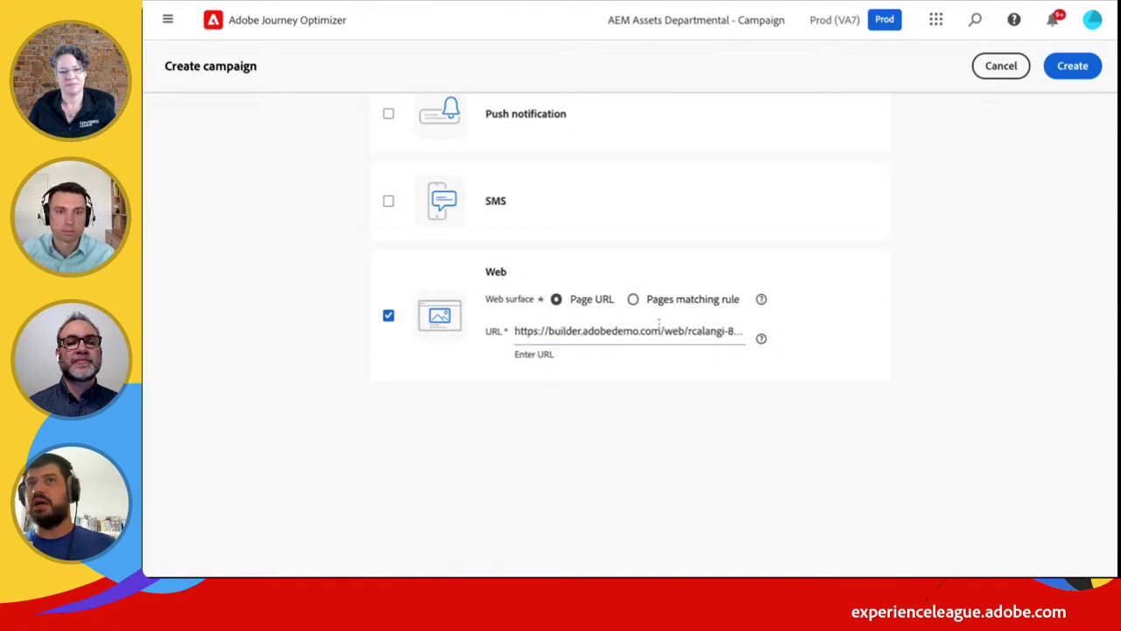
click(1074, 68)
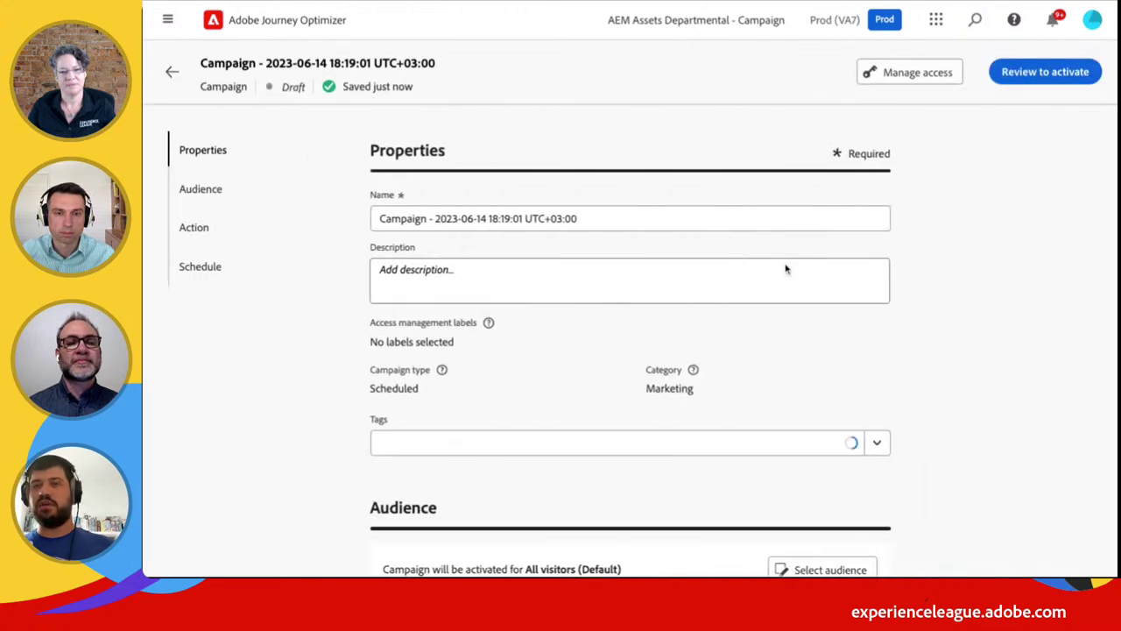
Rename the campaign as exl_demo_14_06_23 in its properties
scroll(786, 269, down, 2)
scroll(695, 359, up, 2)
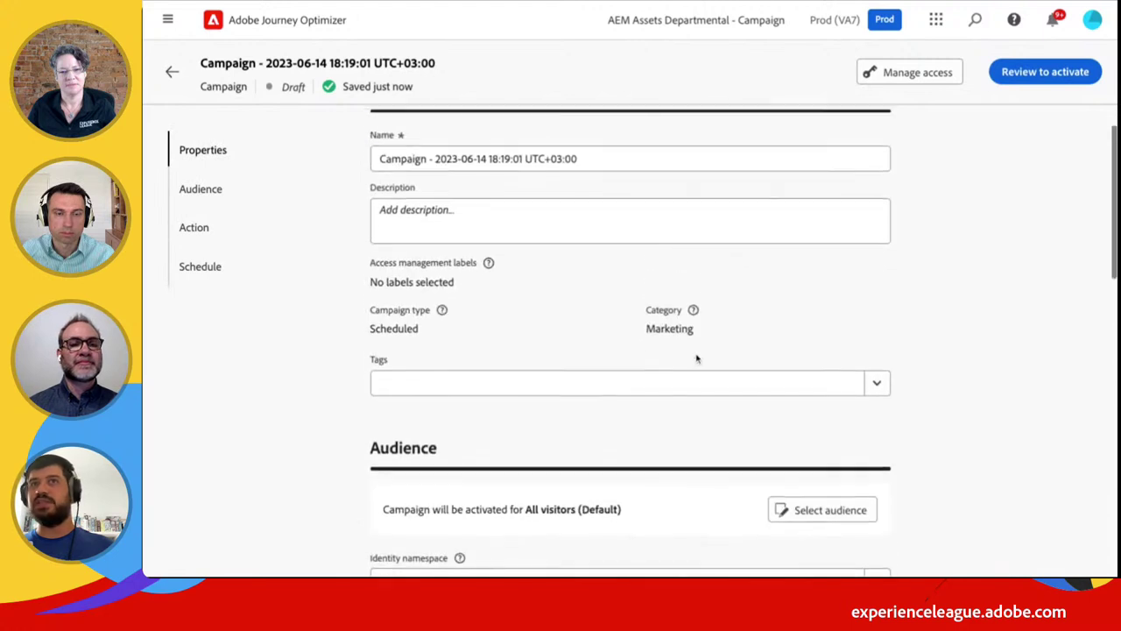
click(635, 218)
key(ctrl+a)
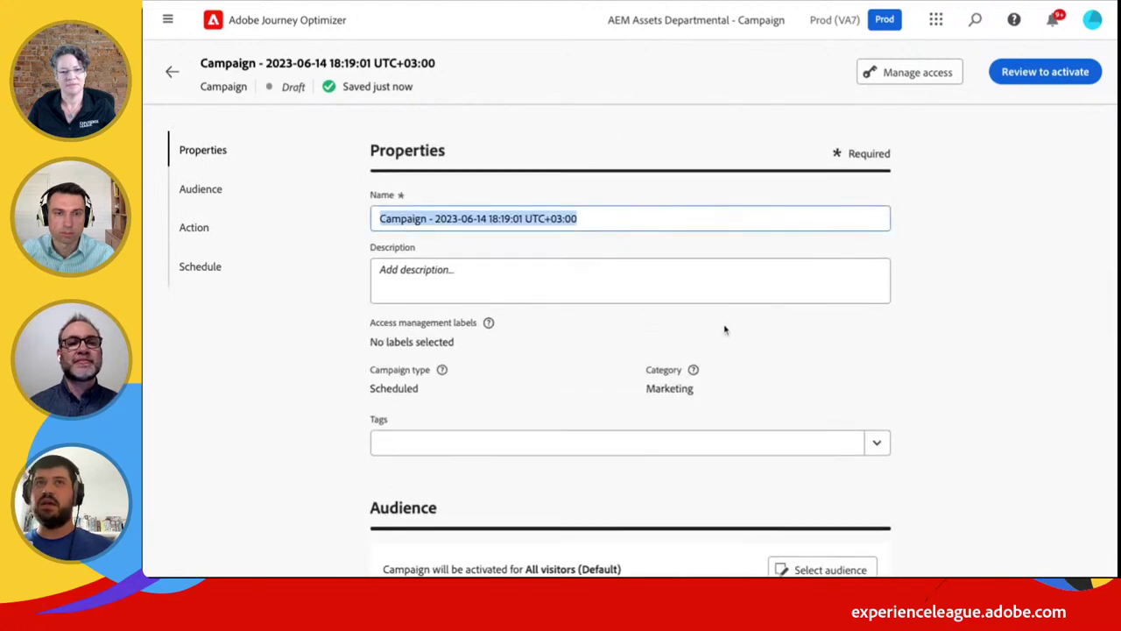
text(ex)
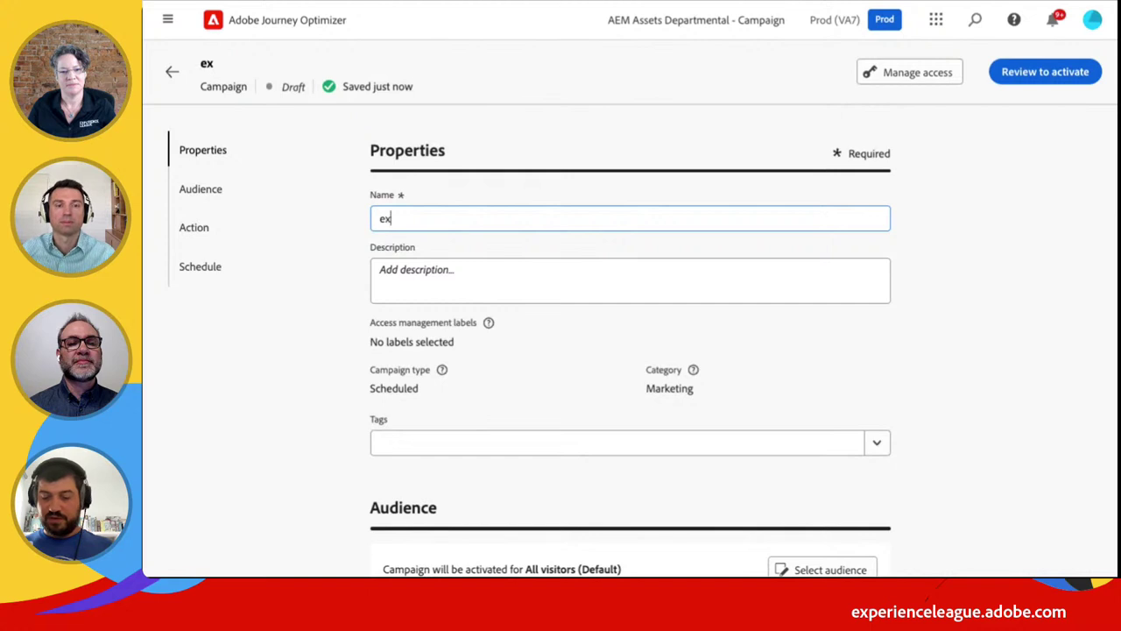
text(l_demo_)
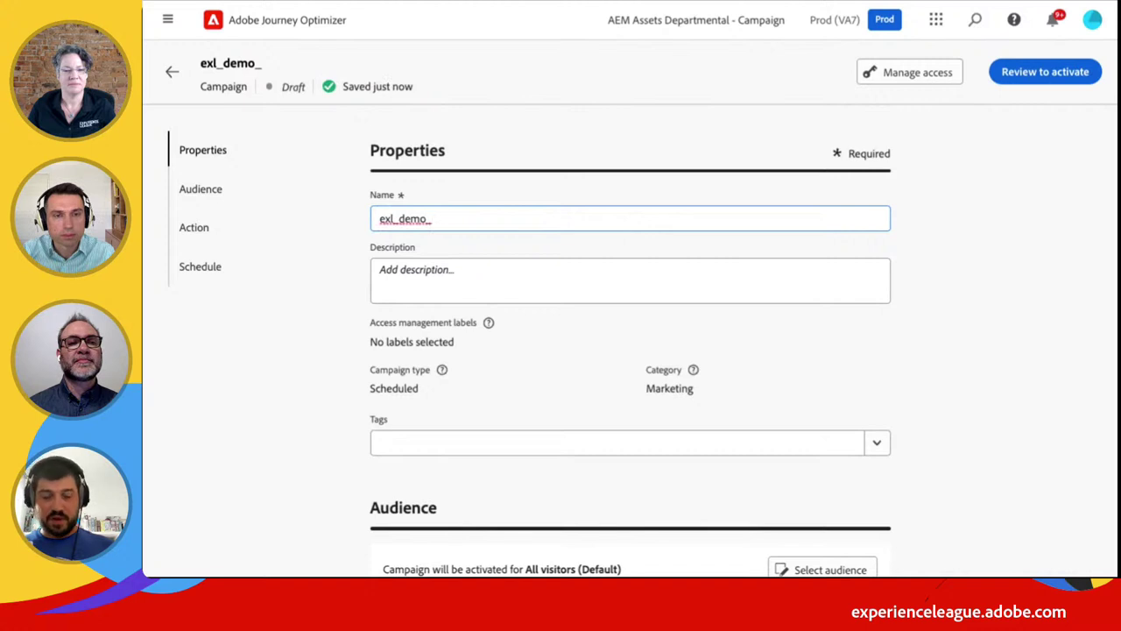
text(14)
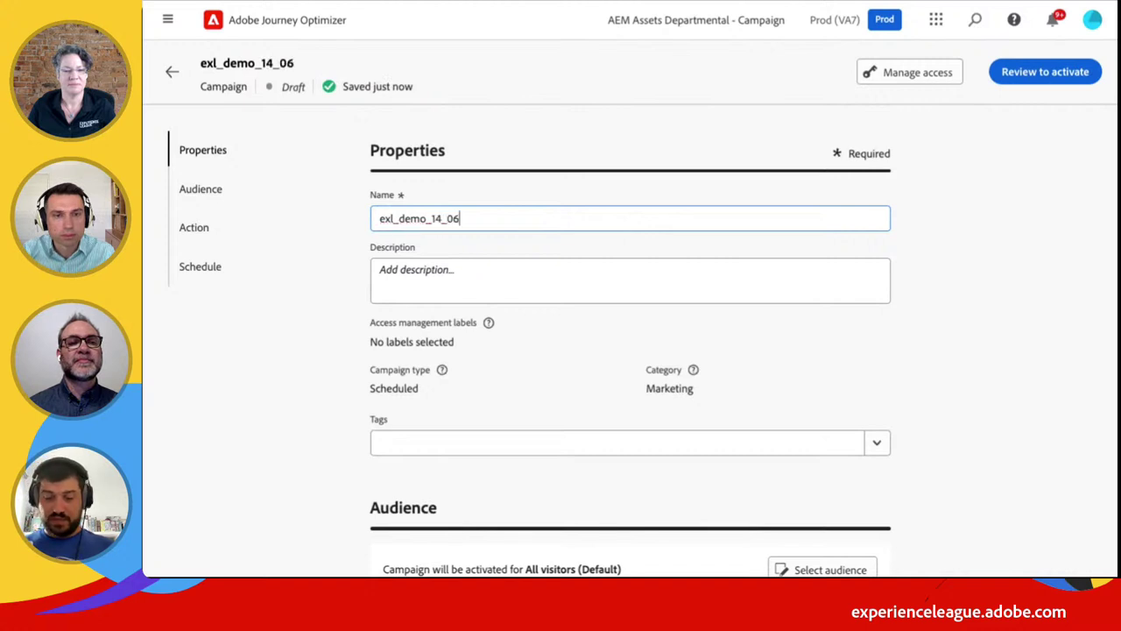
text(_06_23)
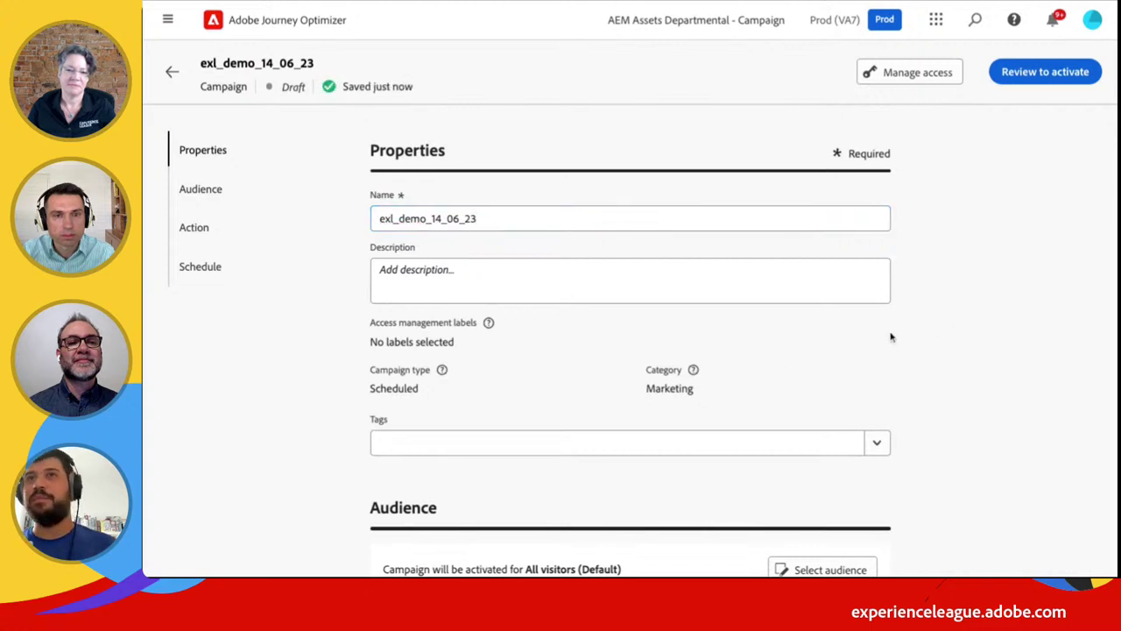
Add the existing exl tag to the campaign
scroll(876, 331, down, 2)
click(457, 252)
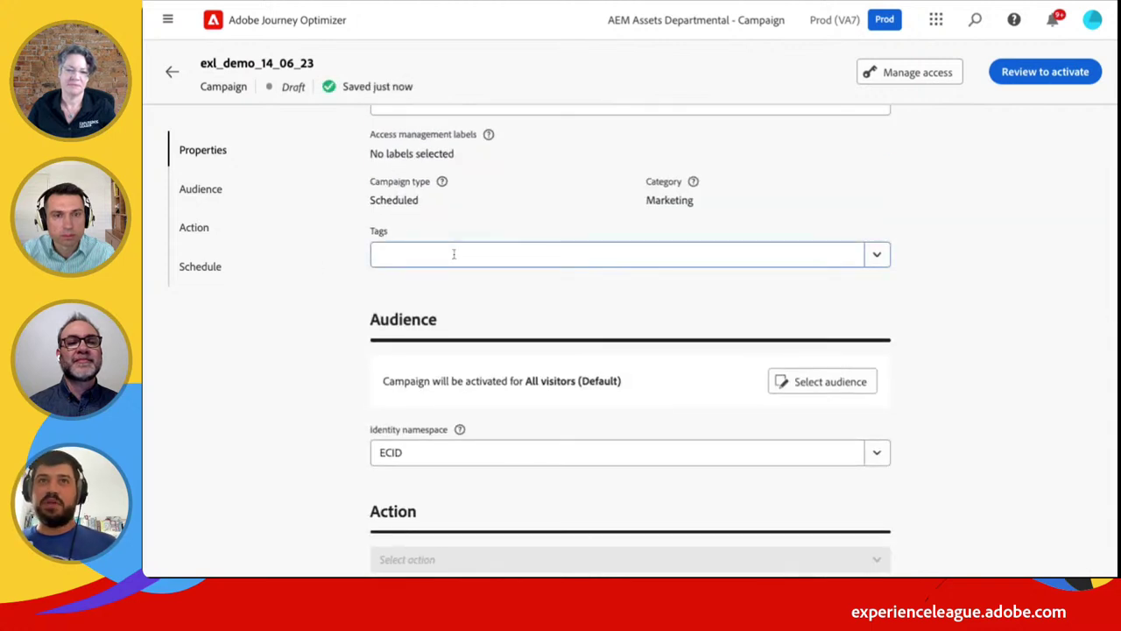
text(exl)
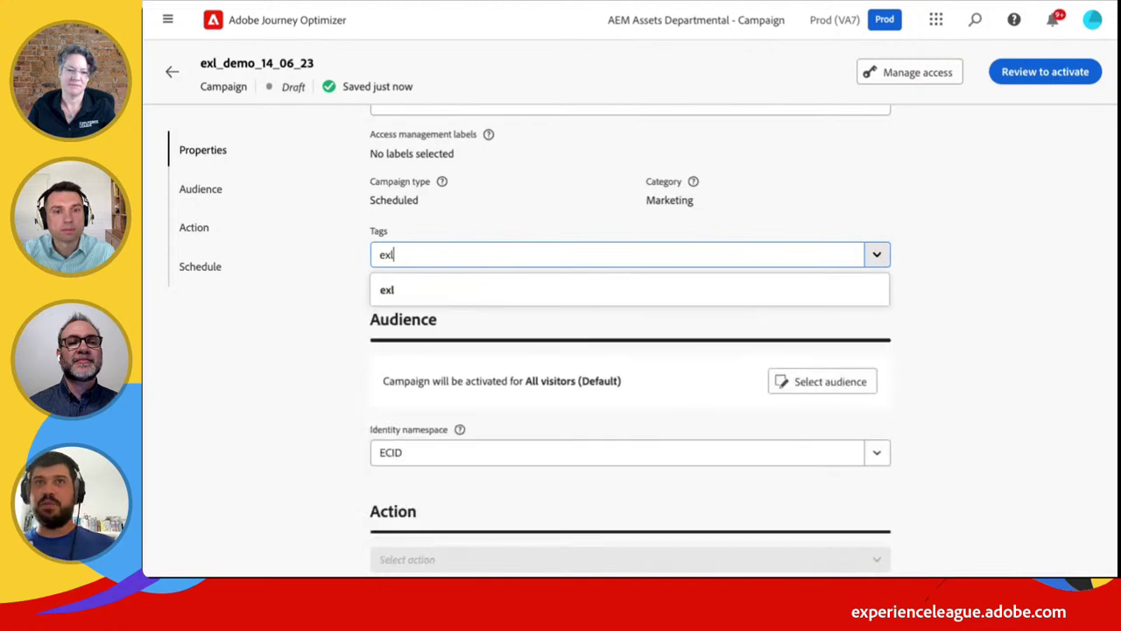
click(386, 289)
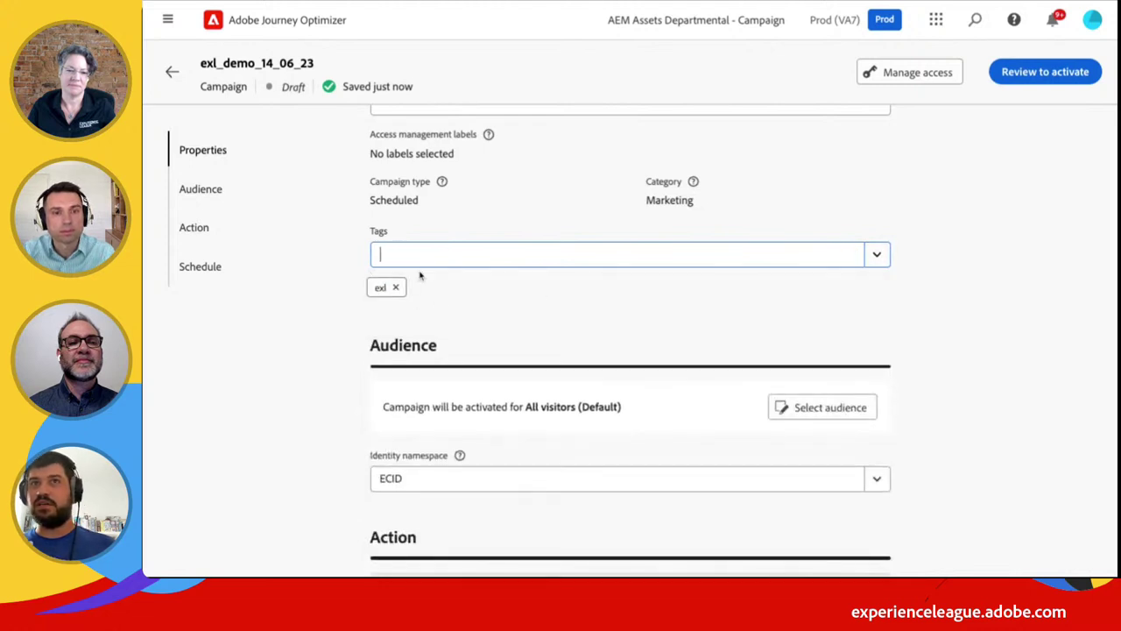
Browse the list of audiences available for the campaign, then close it without selecting one
scroll(596, 275, up, 1)
scroll(596, 275, down, 3)
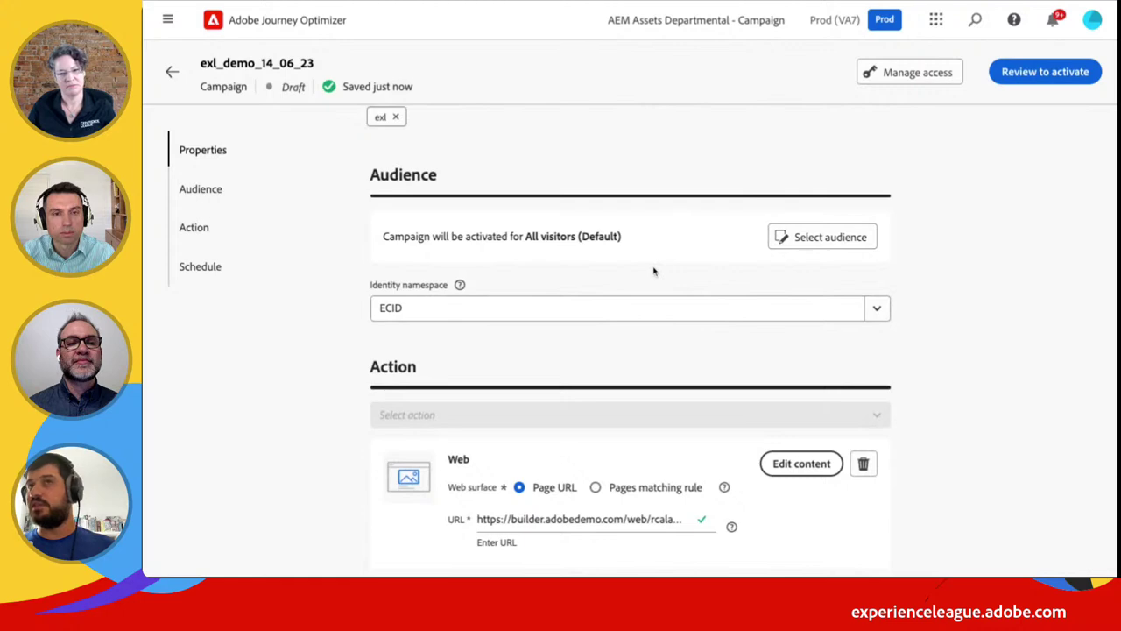
click(842, 237)
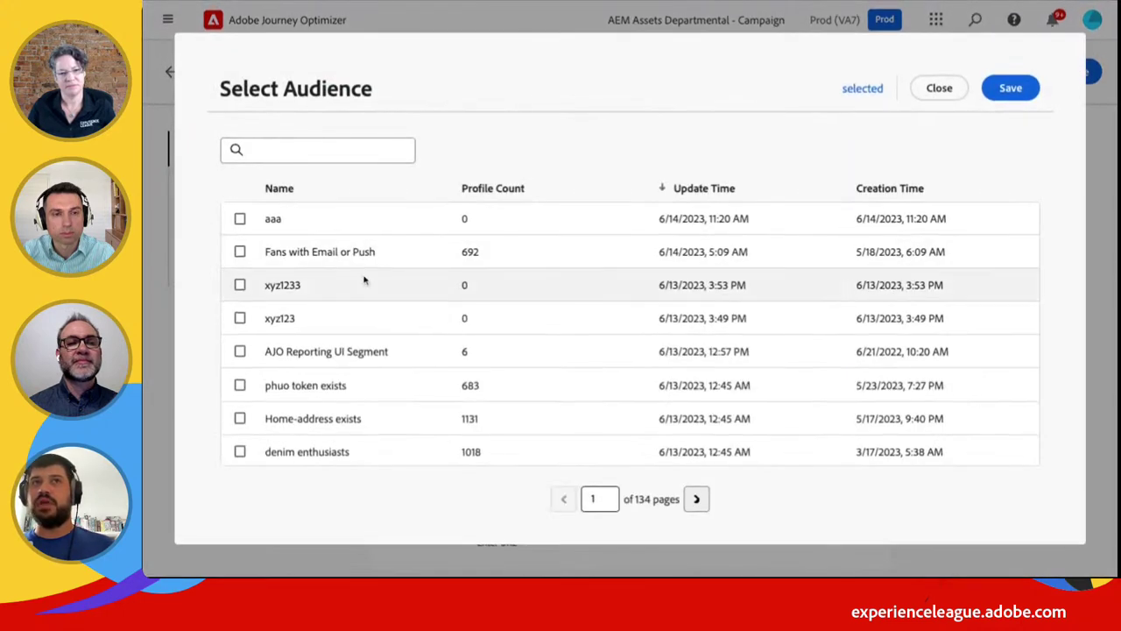
scroll(421, 282, down, 3)
scroll(421, 282, down, 2)
scroll(453, 348, up, 5)
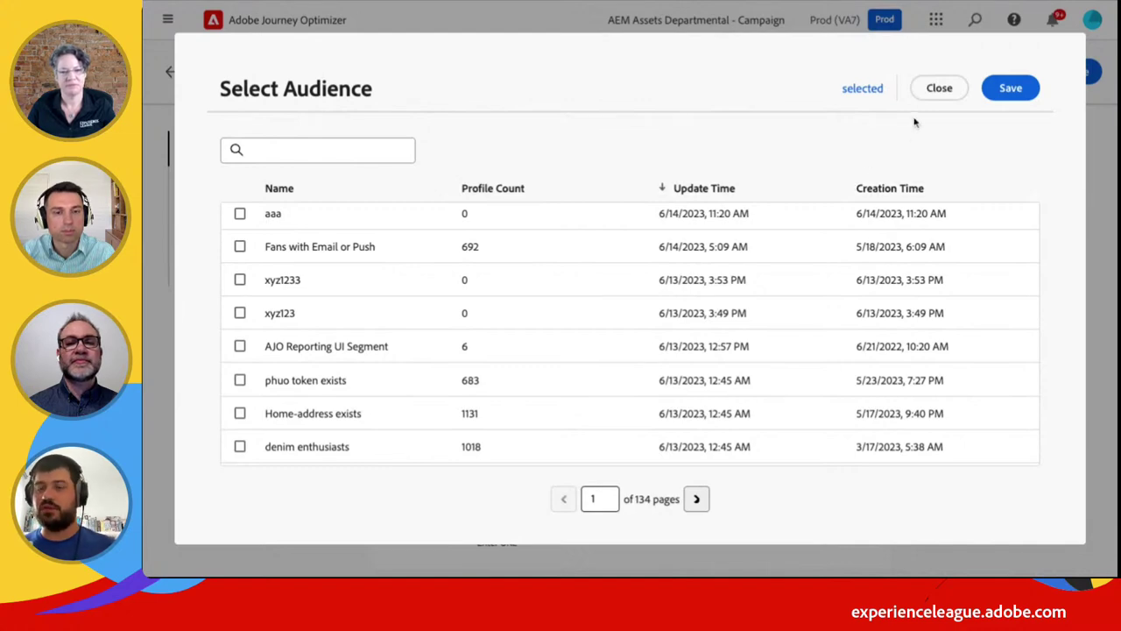
click(939, 88)
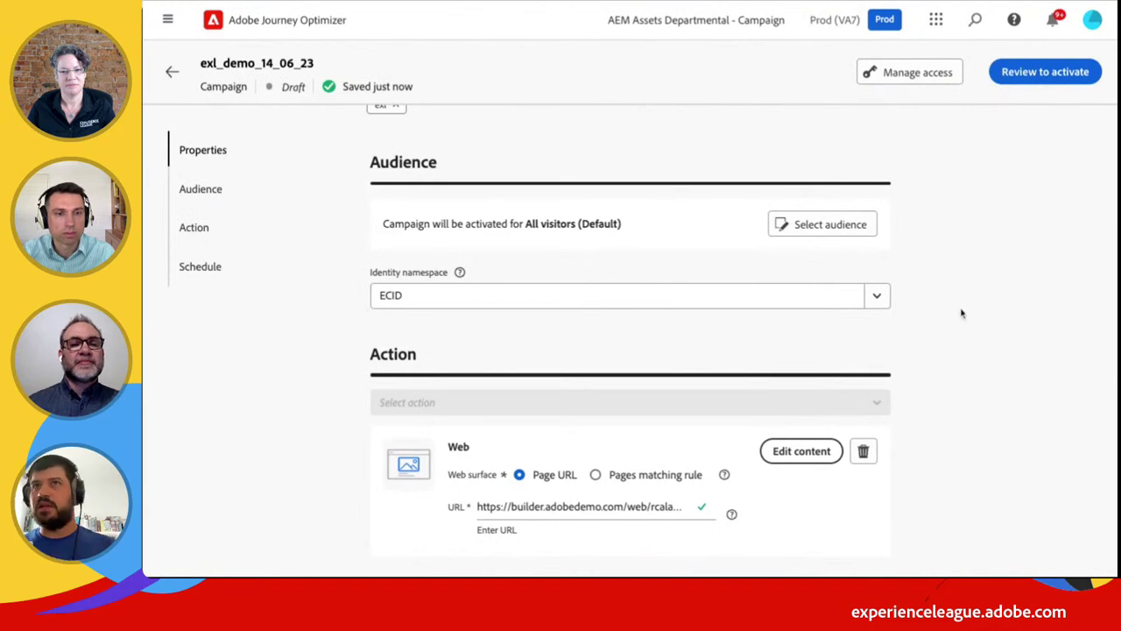
Review the campaign's audience, web surface URL, content experiment, start and end schedule, and action trigger settings
scroll(954, 307, down, 1)
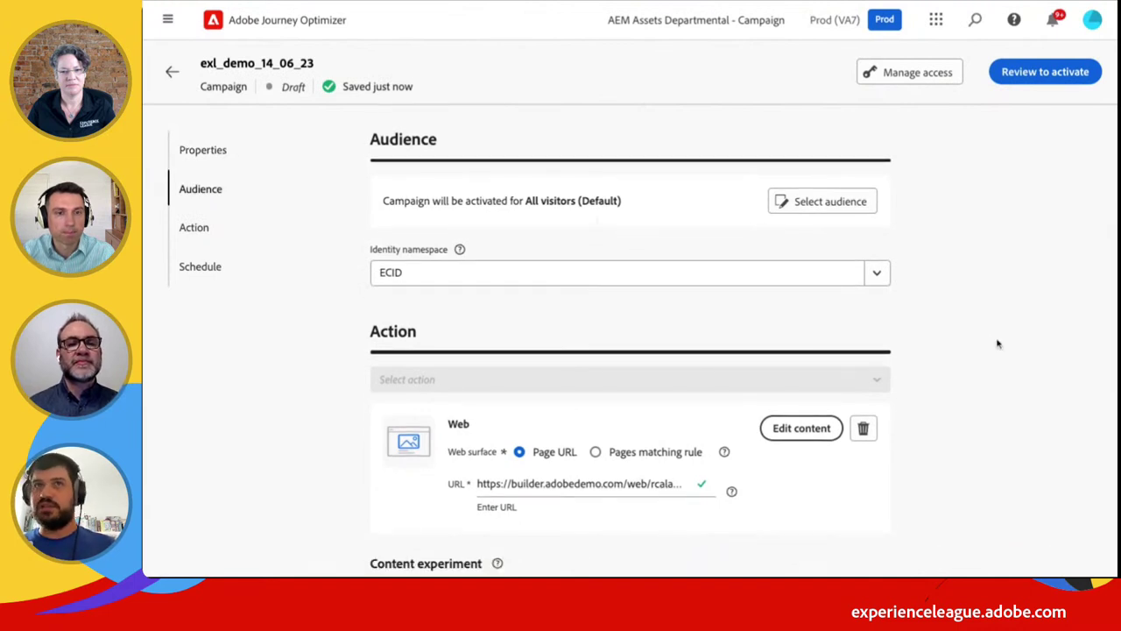
scroll(996, 342, down, 5)
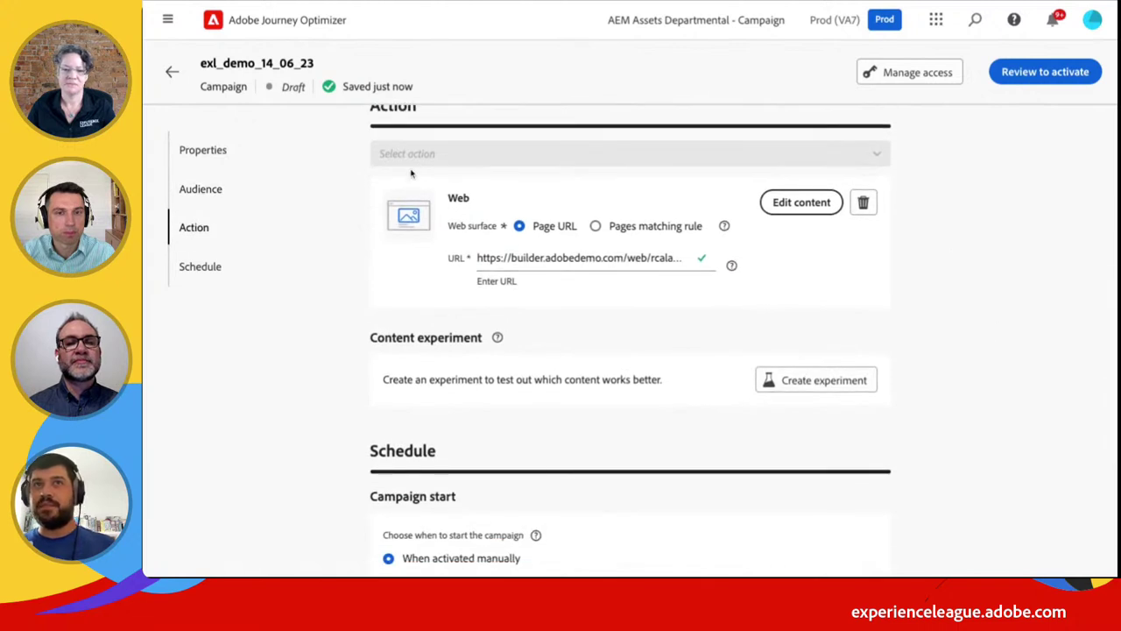
scroll(411, 172, up, 1)
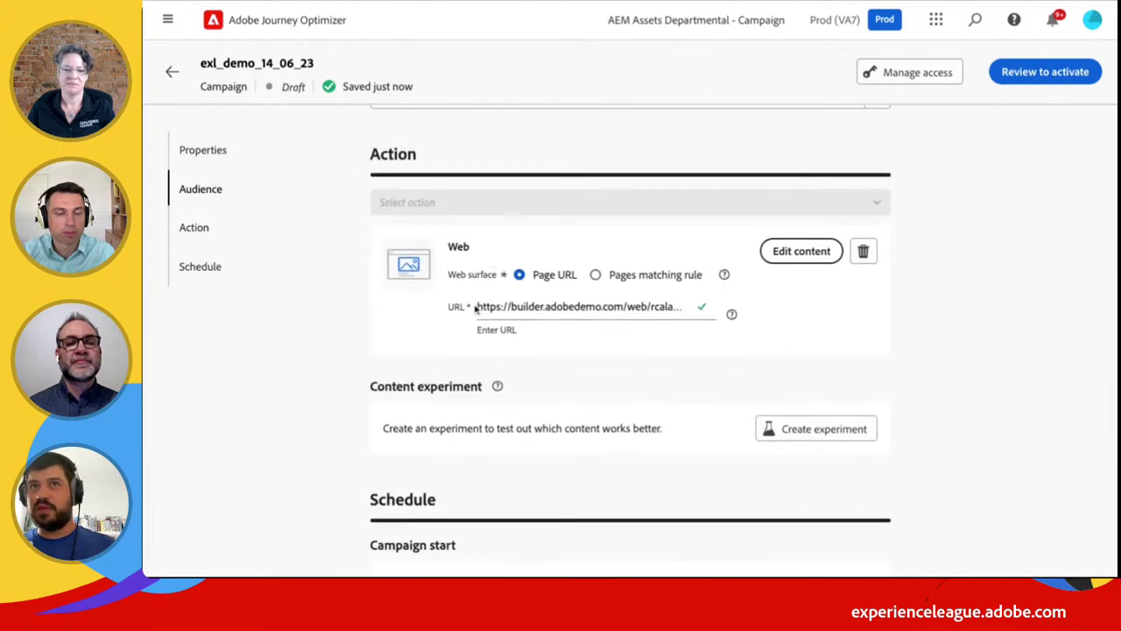
triple_click(475, 308)
click(605, 321)
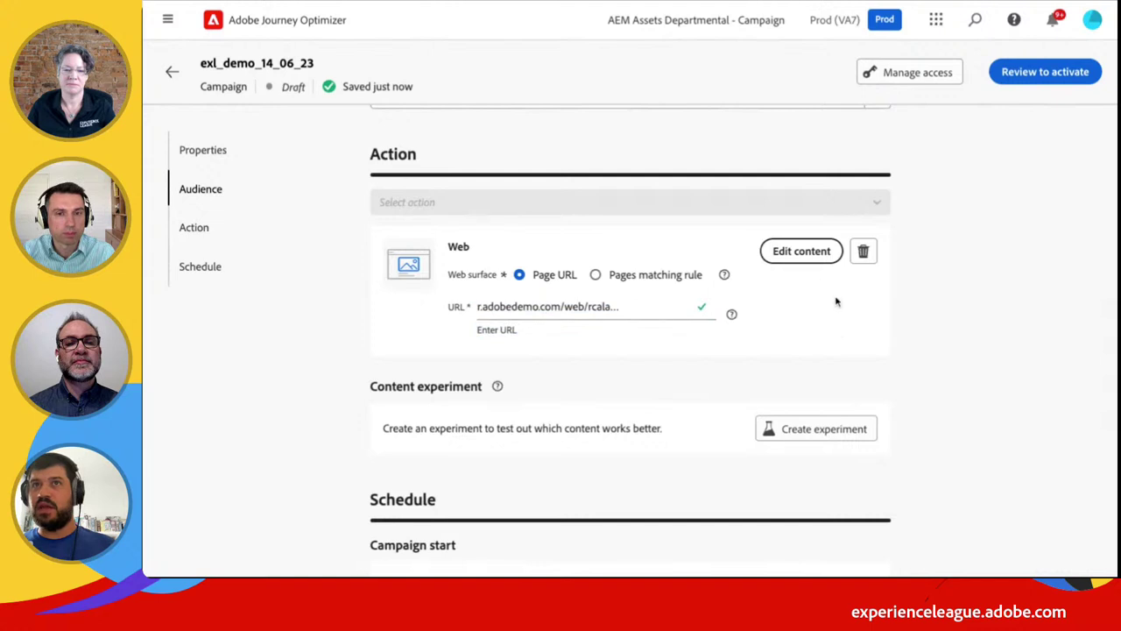
scroll(867, 309, down, 4)
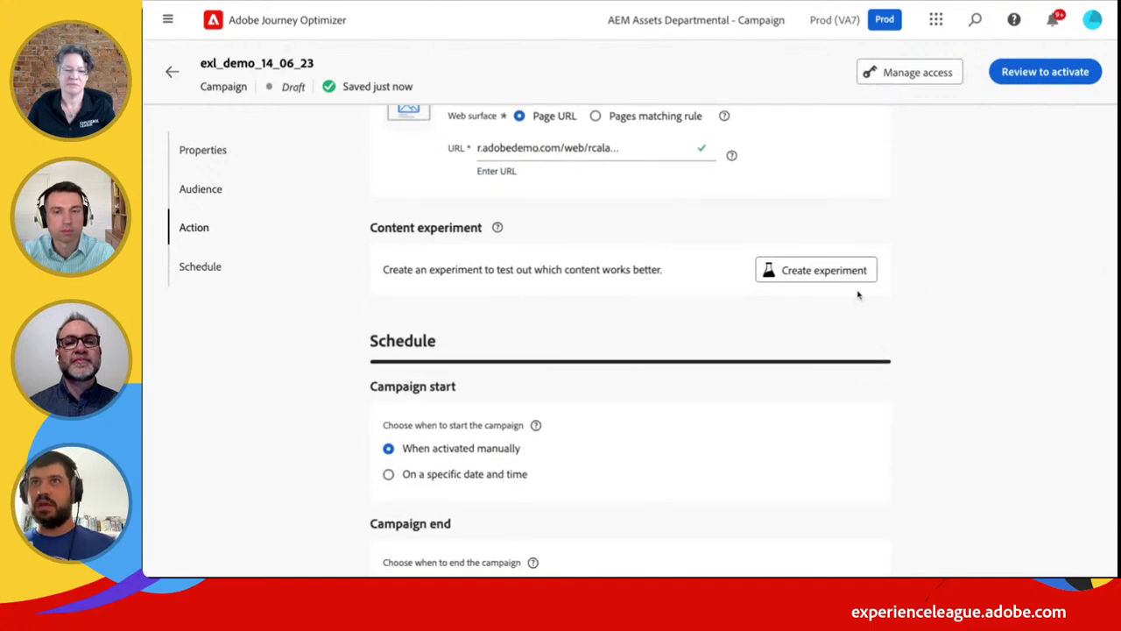
scroll(838, 290, down, 5)
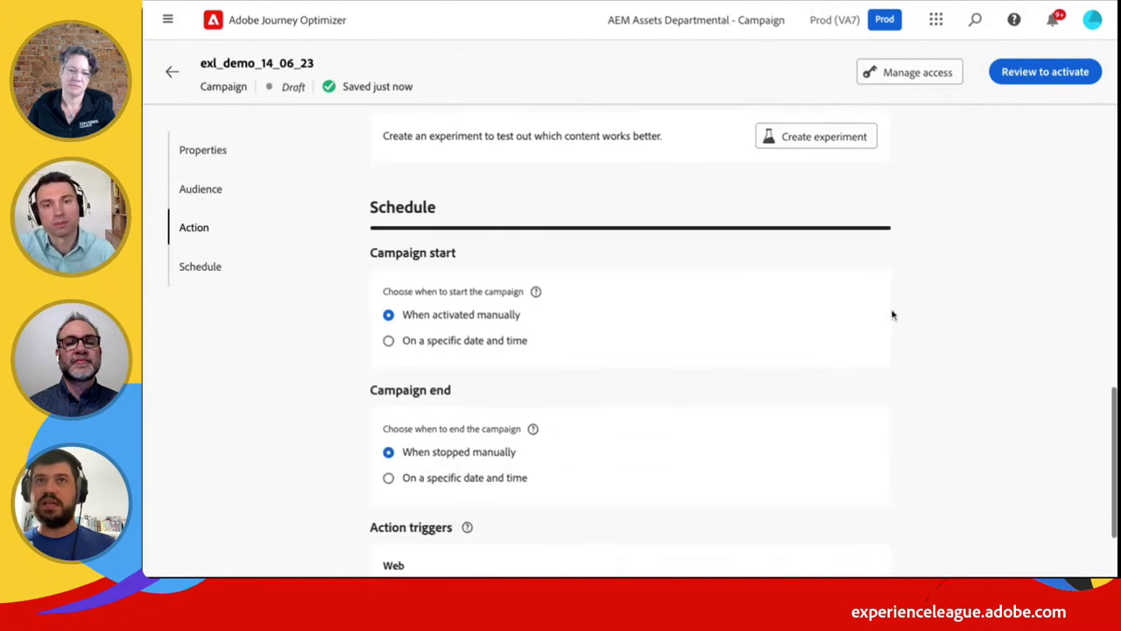
scroll(450, 254, up, 1)
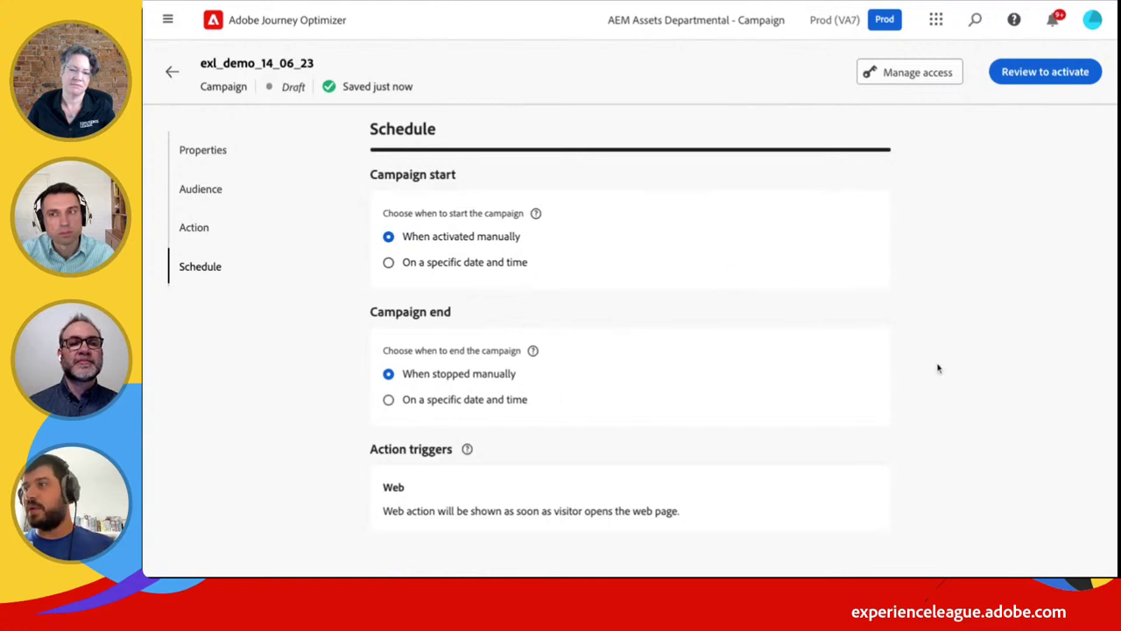
scroll(613, 305, down, 1)
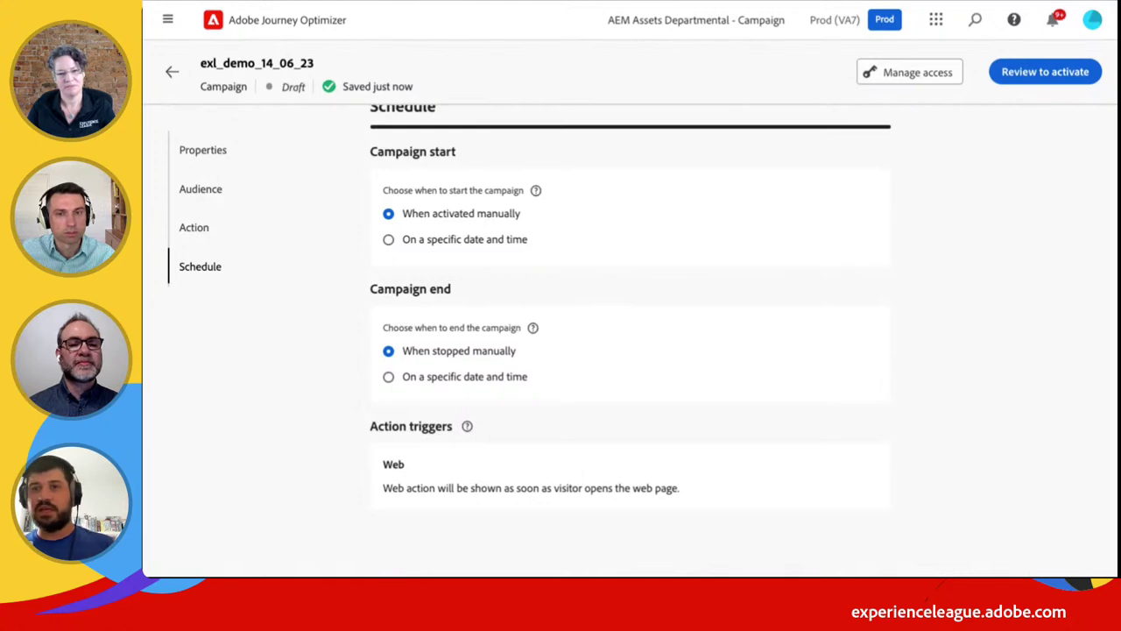
scroll(630, 342, up, 10)
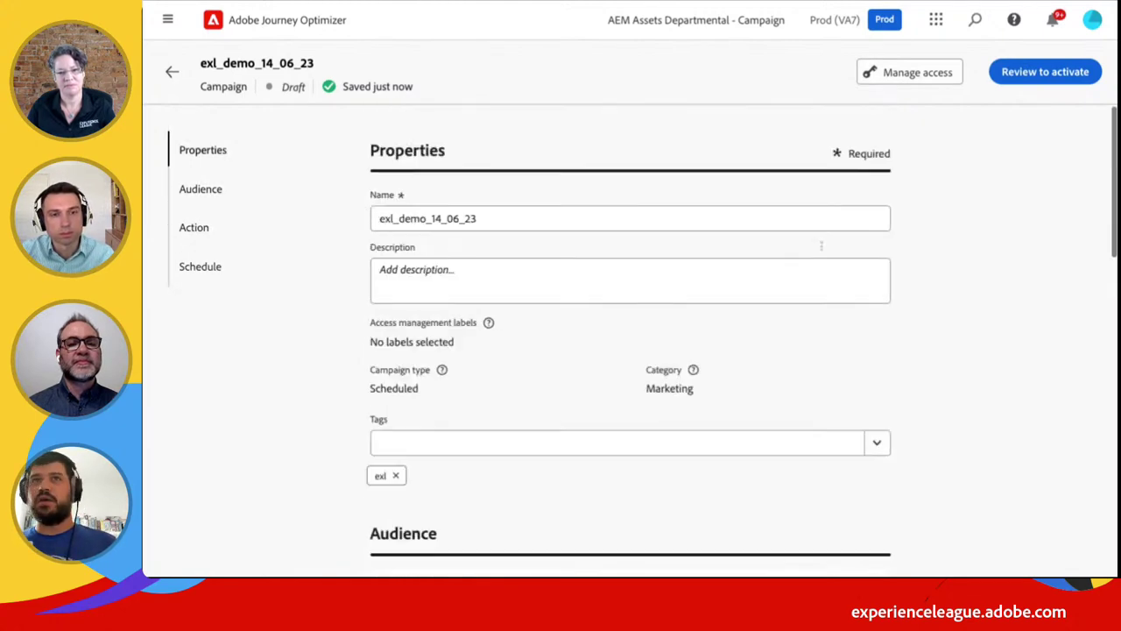
scroll(823, 263, down, 4)
scroll(888, 372, down, 3)
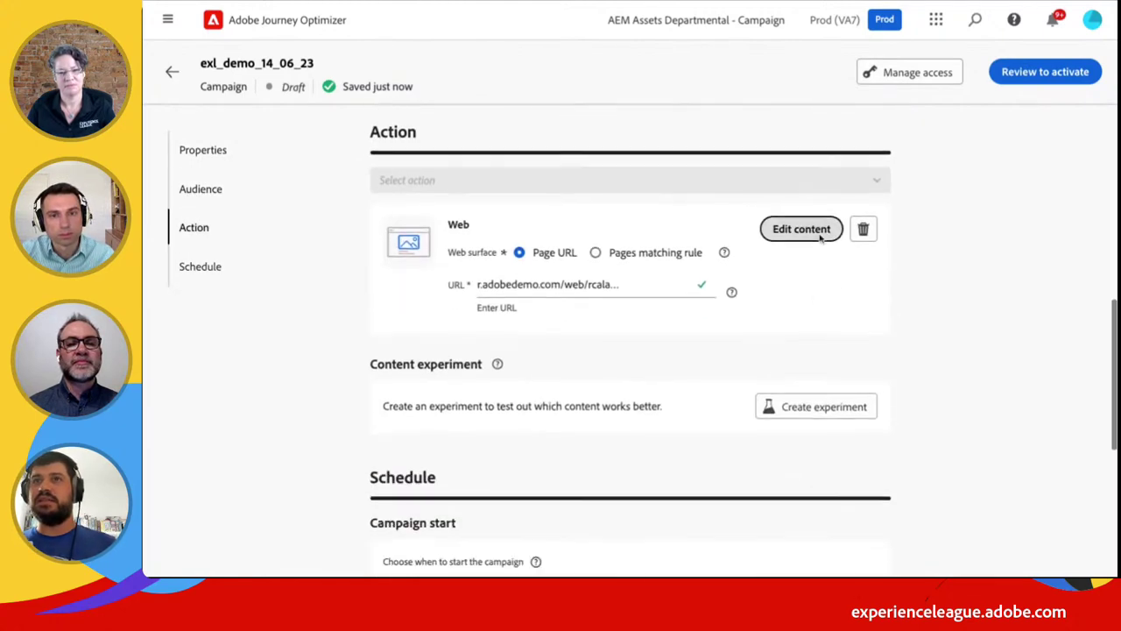
Open the web action's content and go to the account sign-in page in the Luma site preview
click(814, 230)
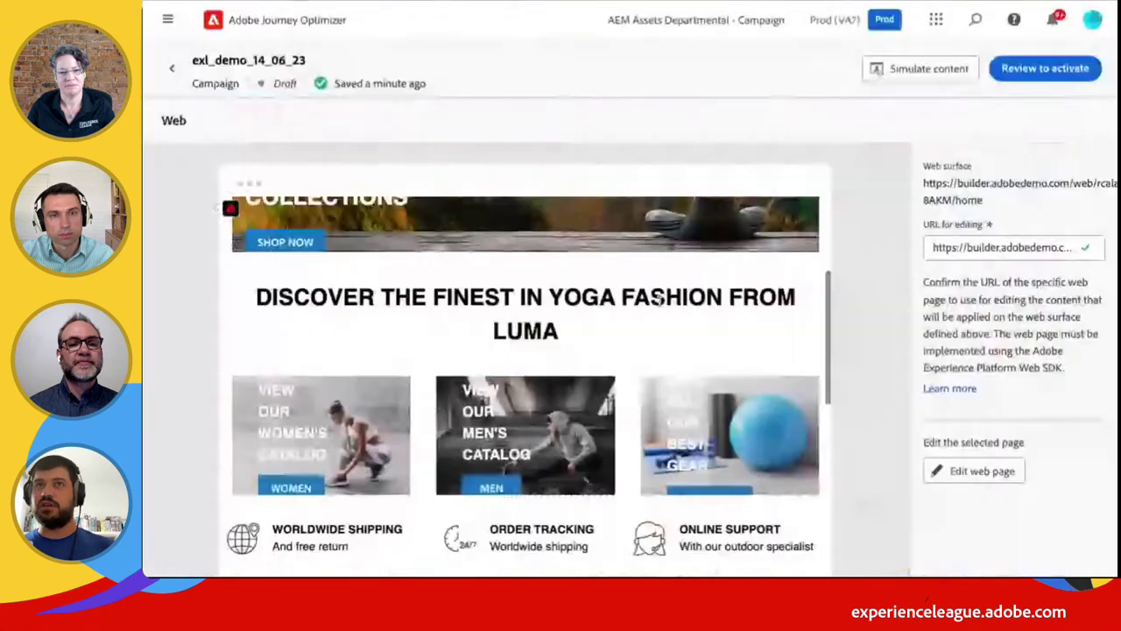
scroll(658, 296, up, 5)
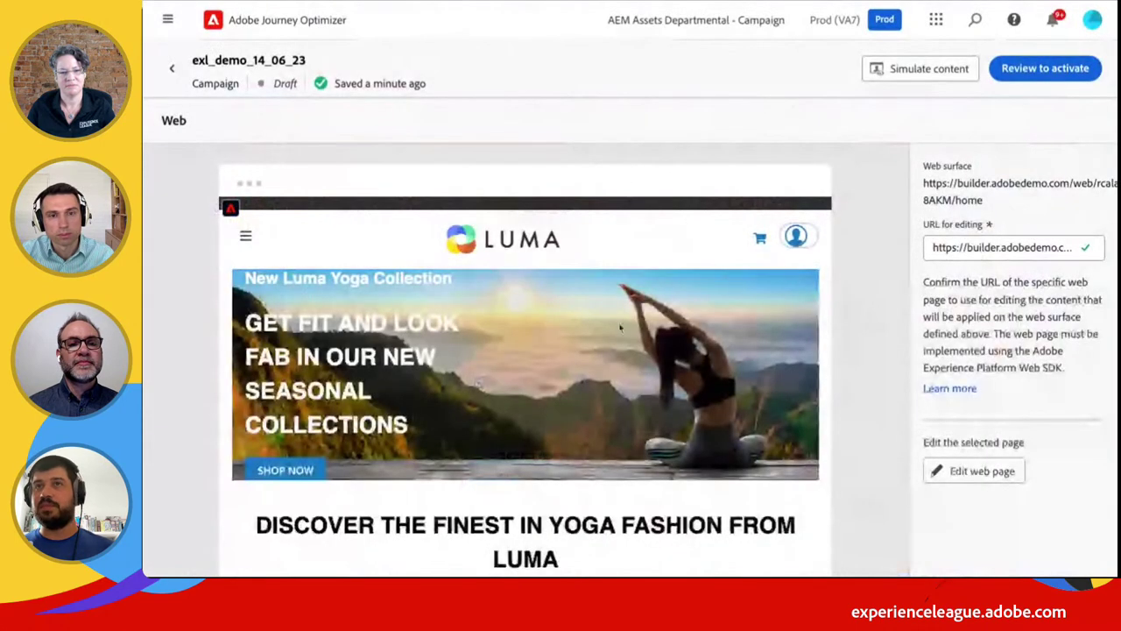
click(796, 235)
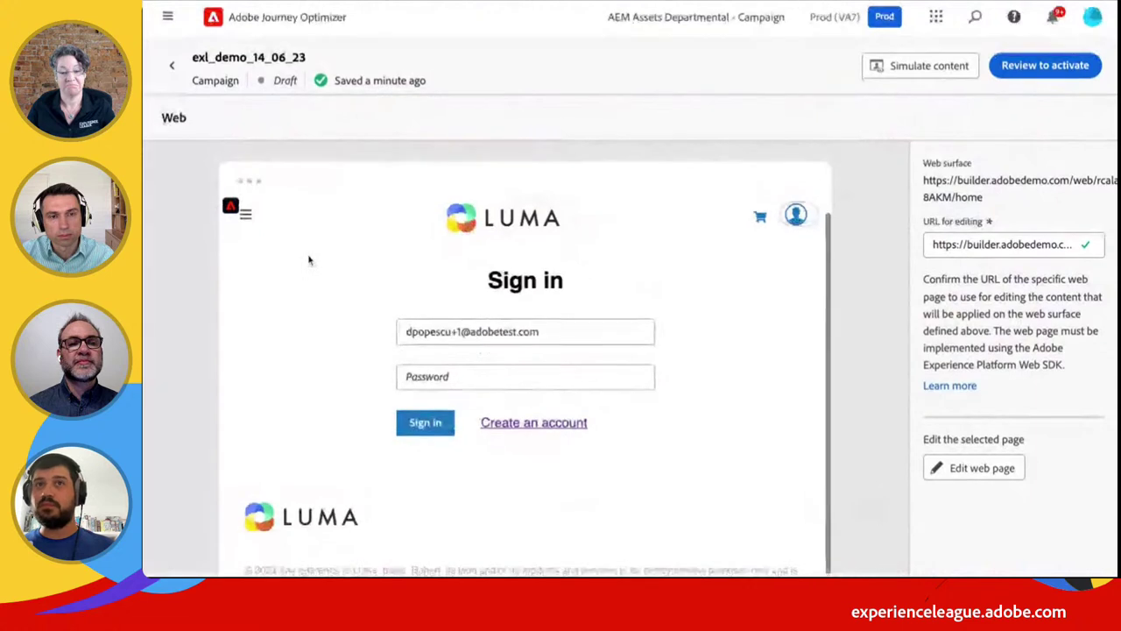
scroll(430, 371, up, 1)
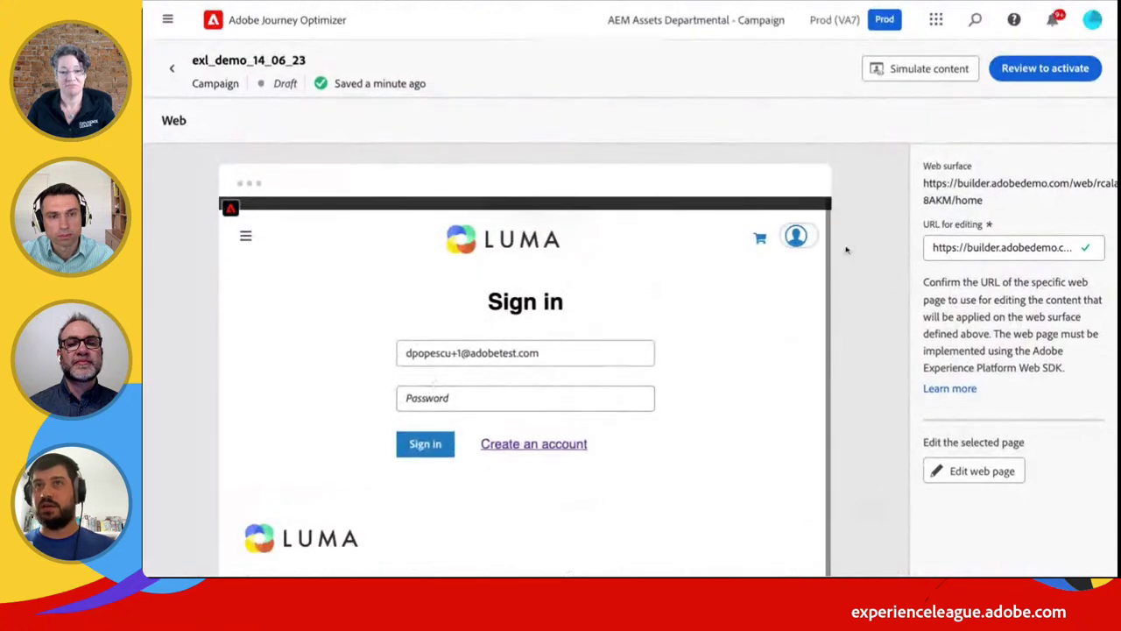
Open the web page for editing and try selecting the Sign in heading's container and the password input
click(972, 472)
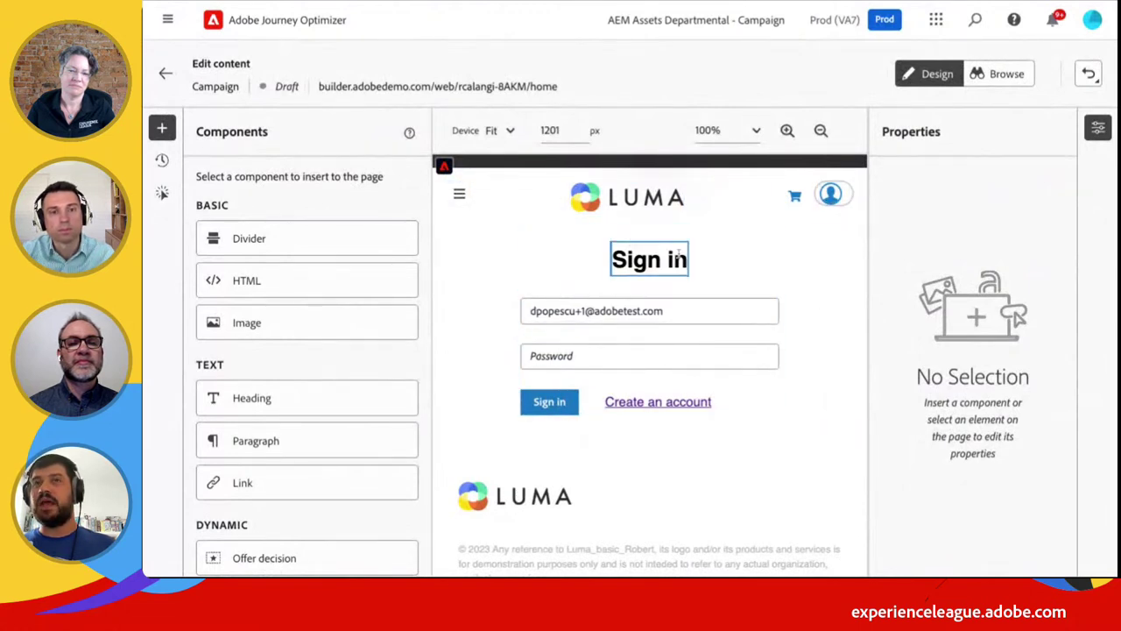
click(720, 254)
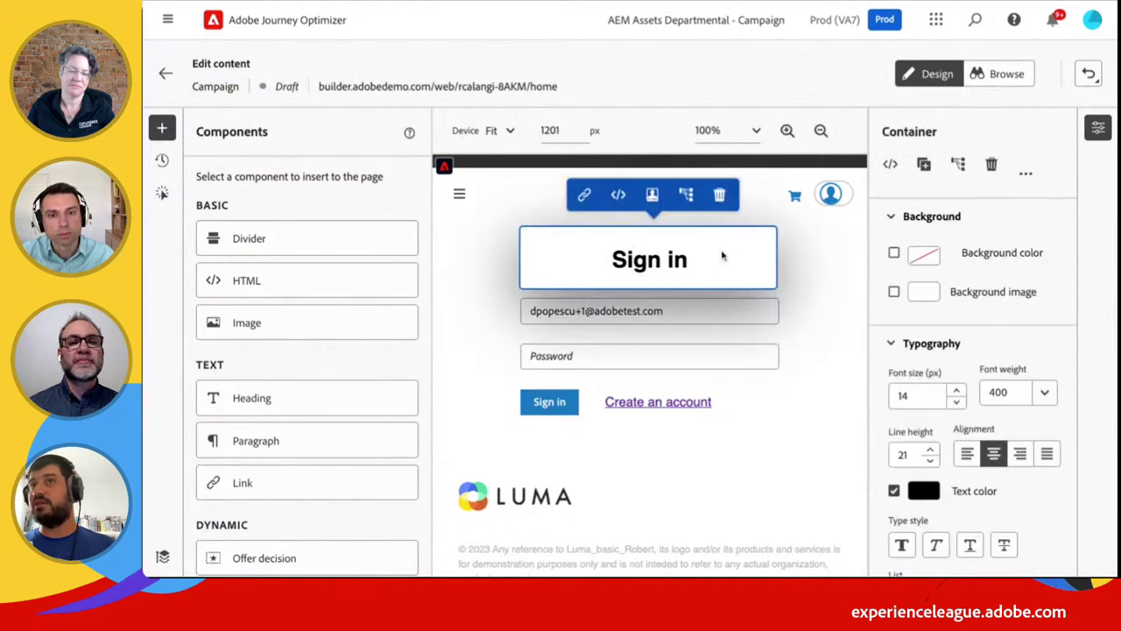
click(662, 328)
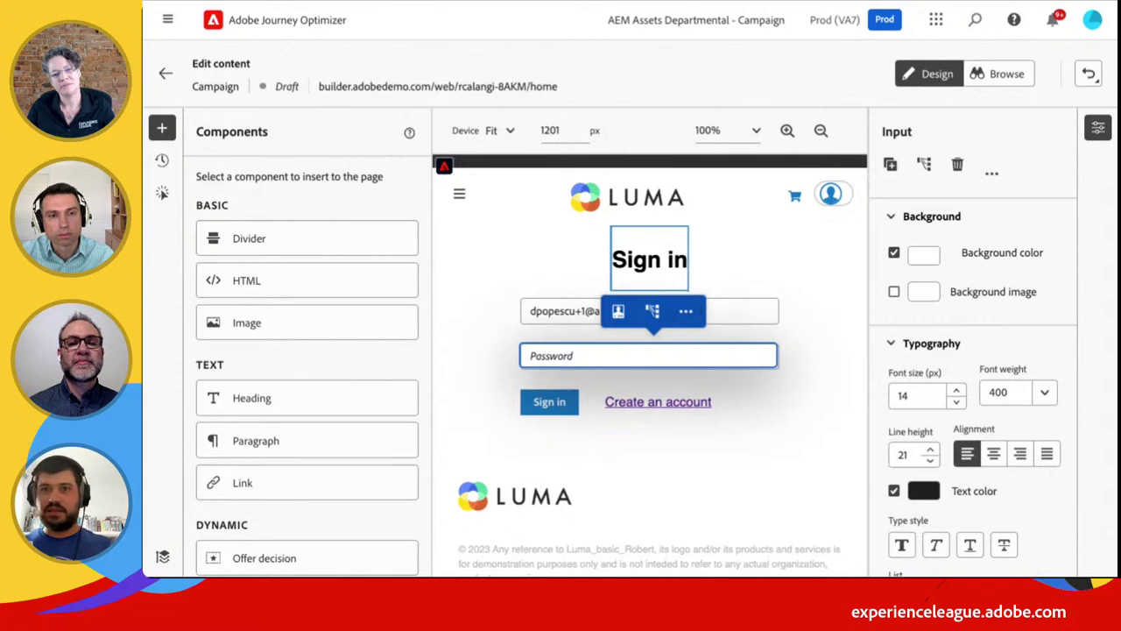
Switch the page editor to browse mode, enter the account password and sign in to the Luma site
click(1009, 74)
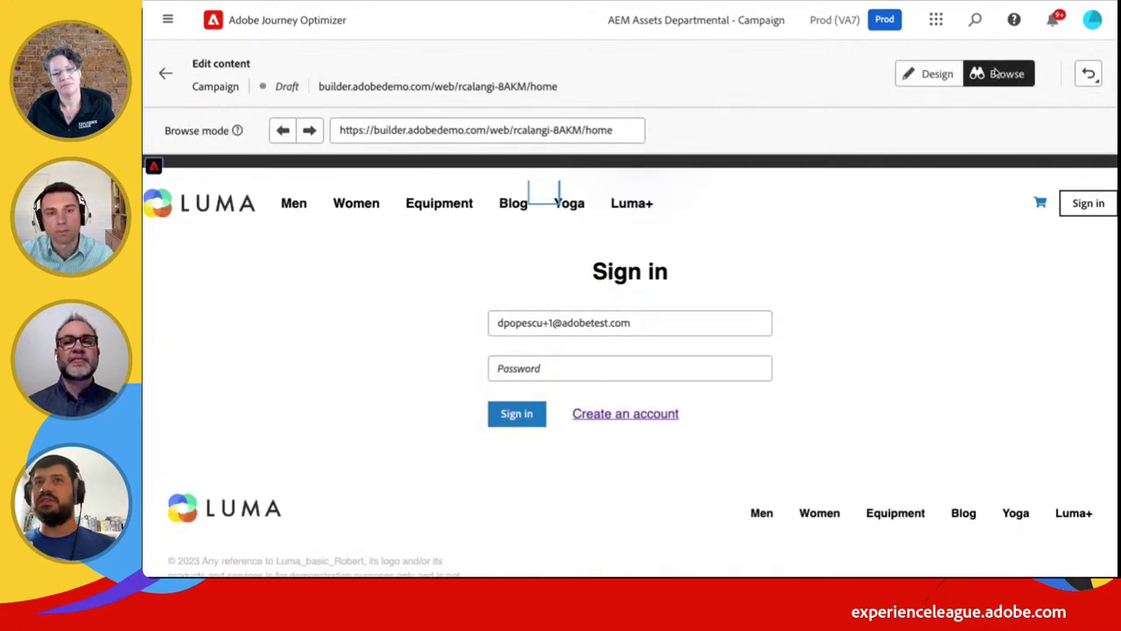
scroll(726, 350, down, 1)
scroll(753, 262, up, 1)
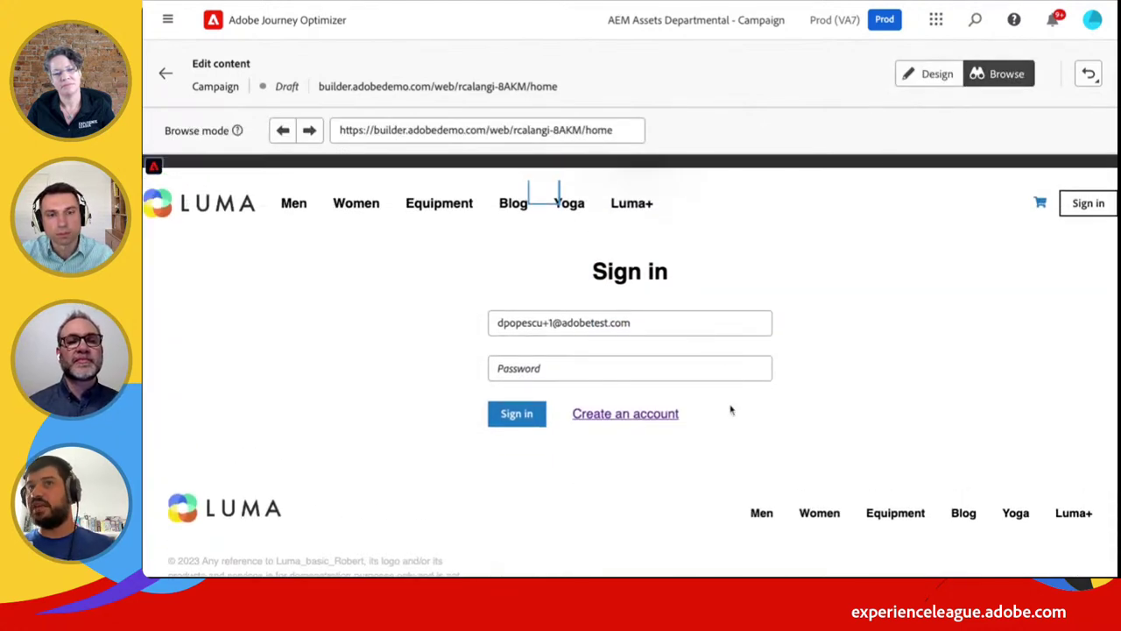
click(561, 369)
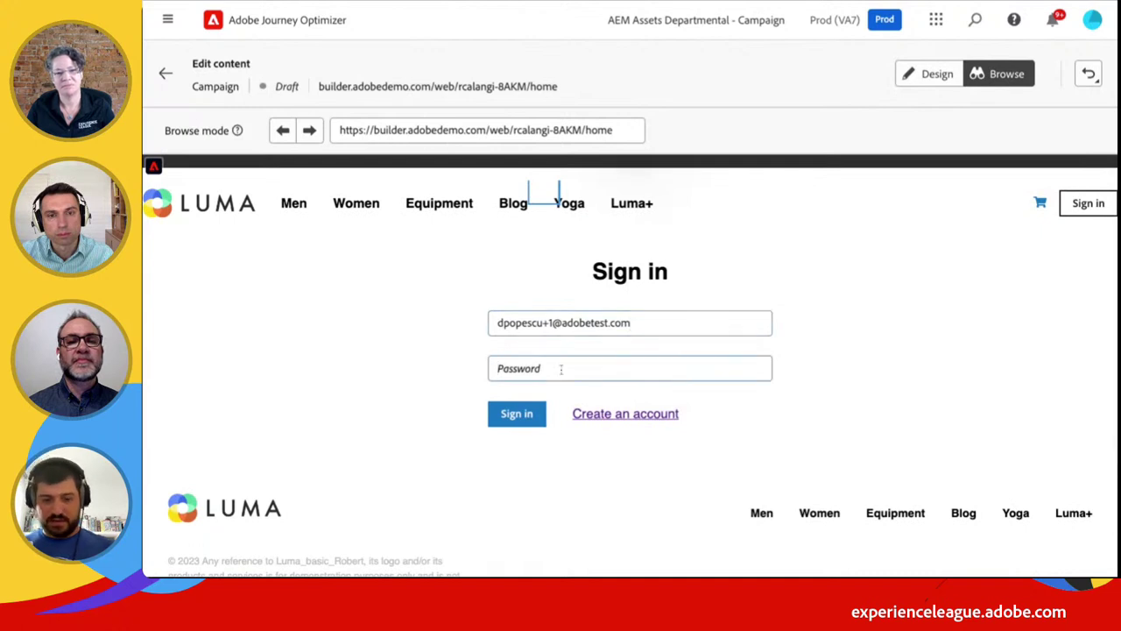
click(520, 413)
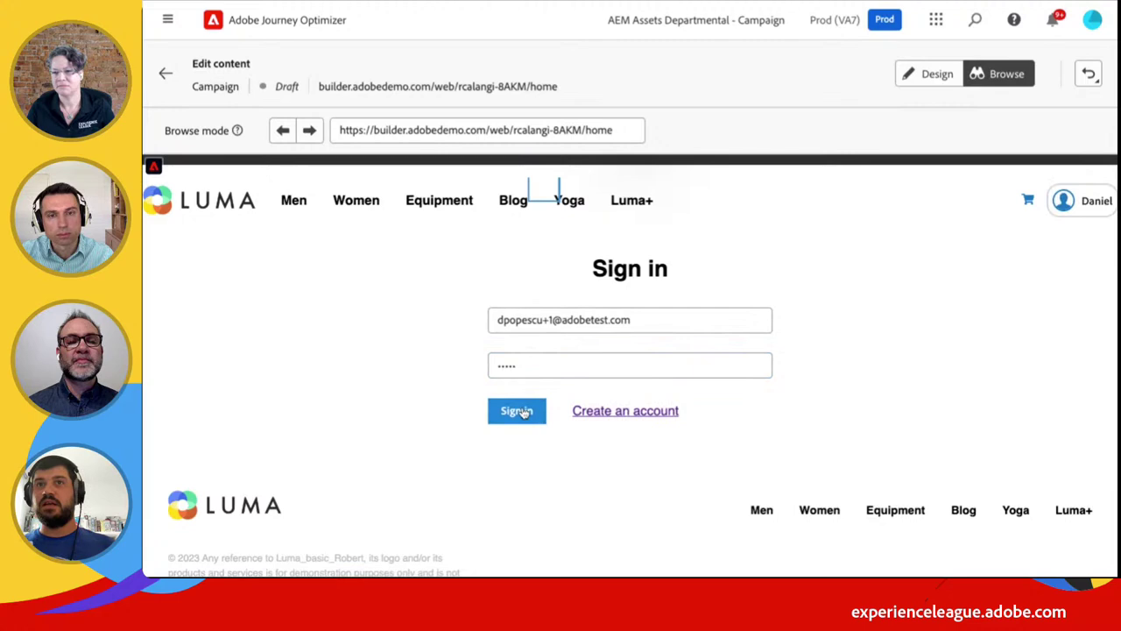
scroll(522, 412, down, 3)
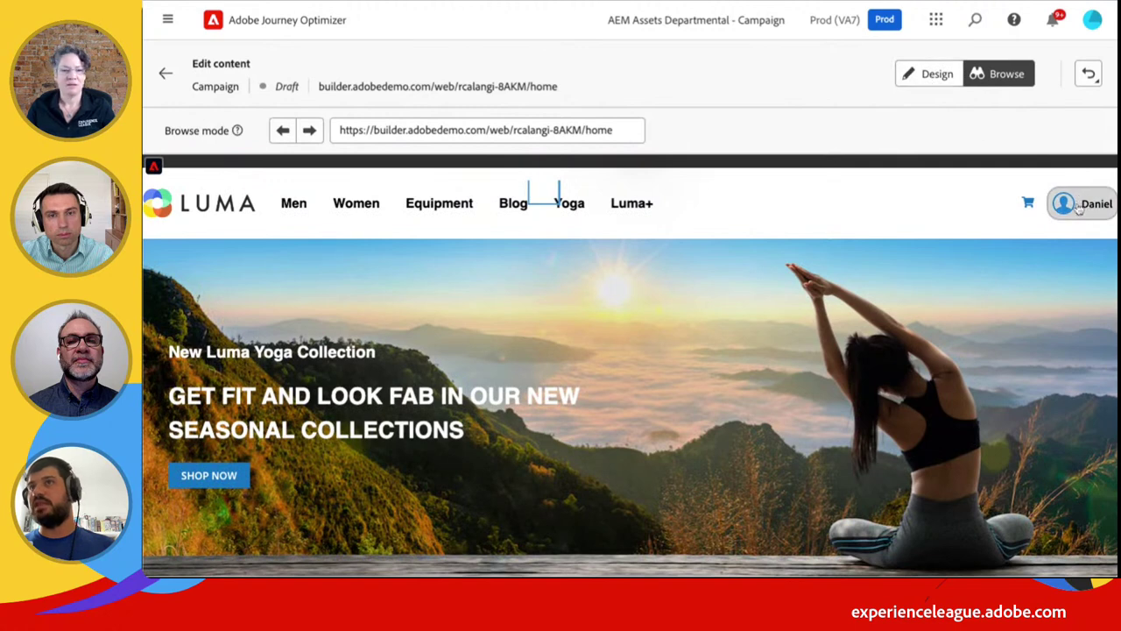
Return the page editor to design mode and look through its components, modifications and click tracking, leaving the components list hidden
click(927, 75)
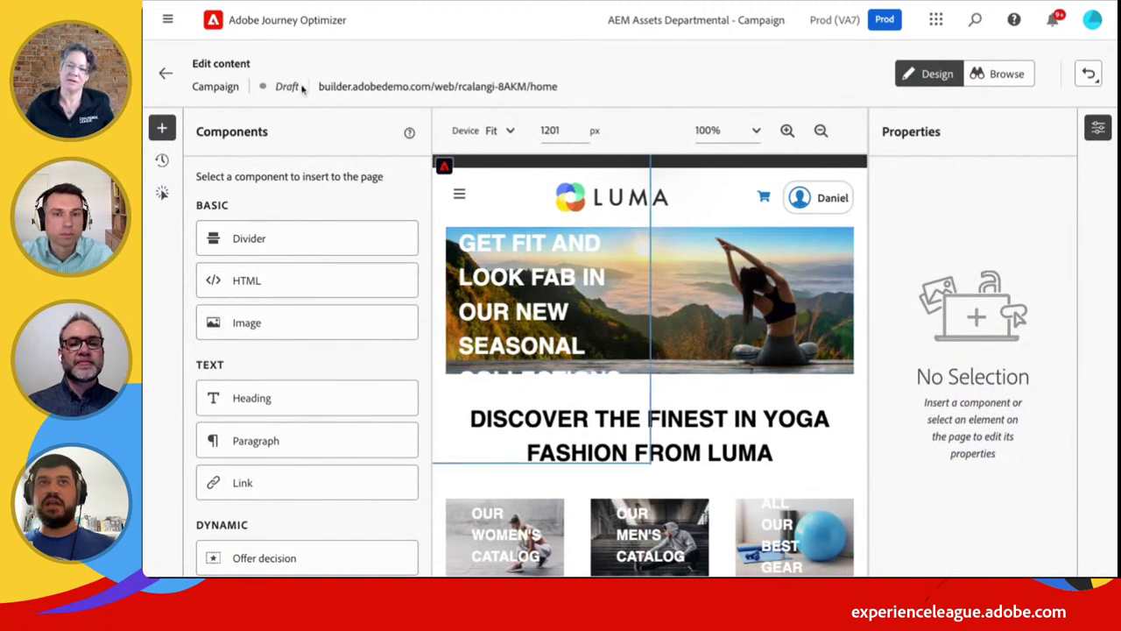
scroll(301, 353, down, 1)
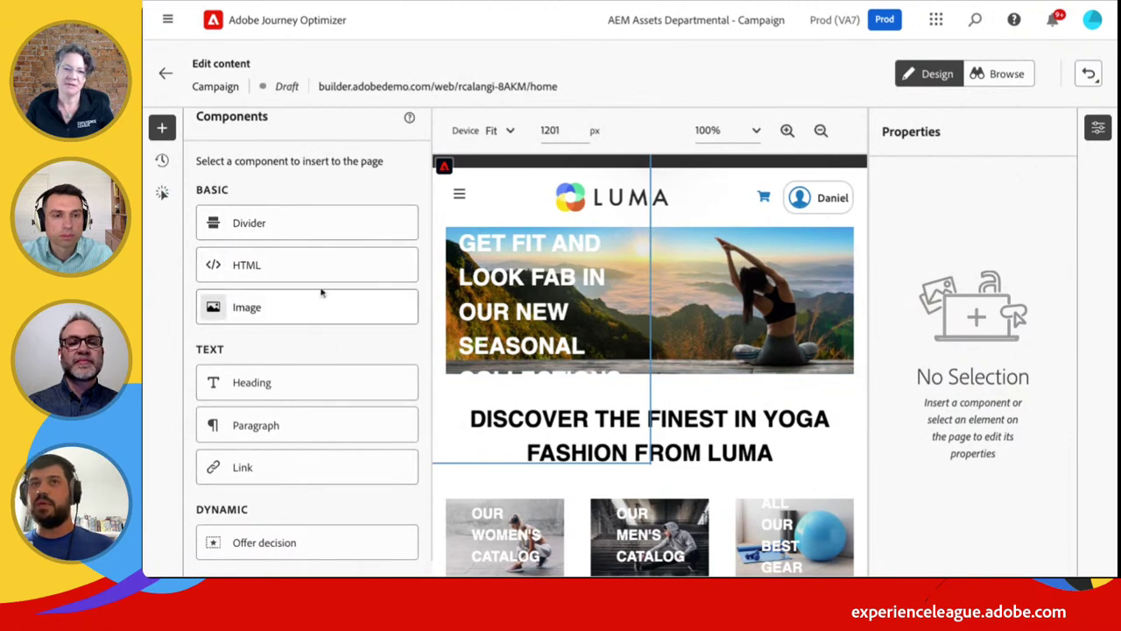
click(161, 160)
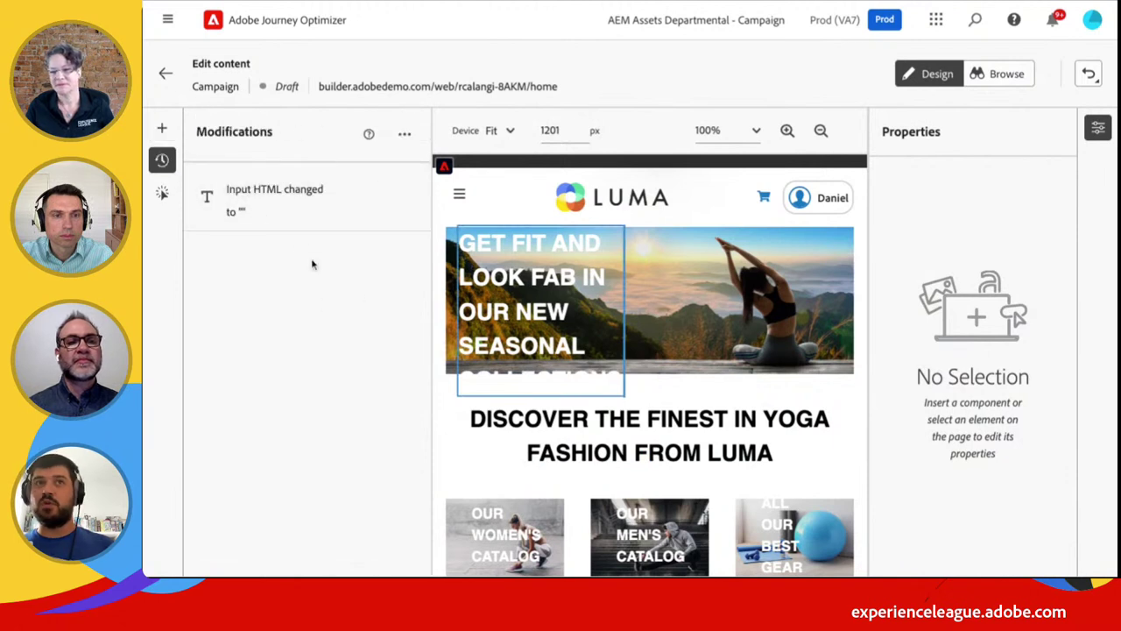
click(161, 192)
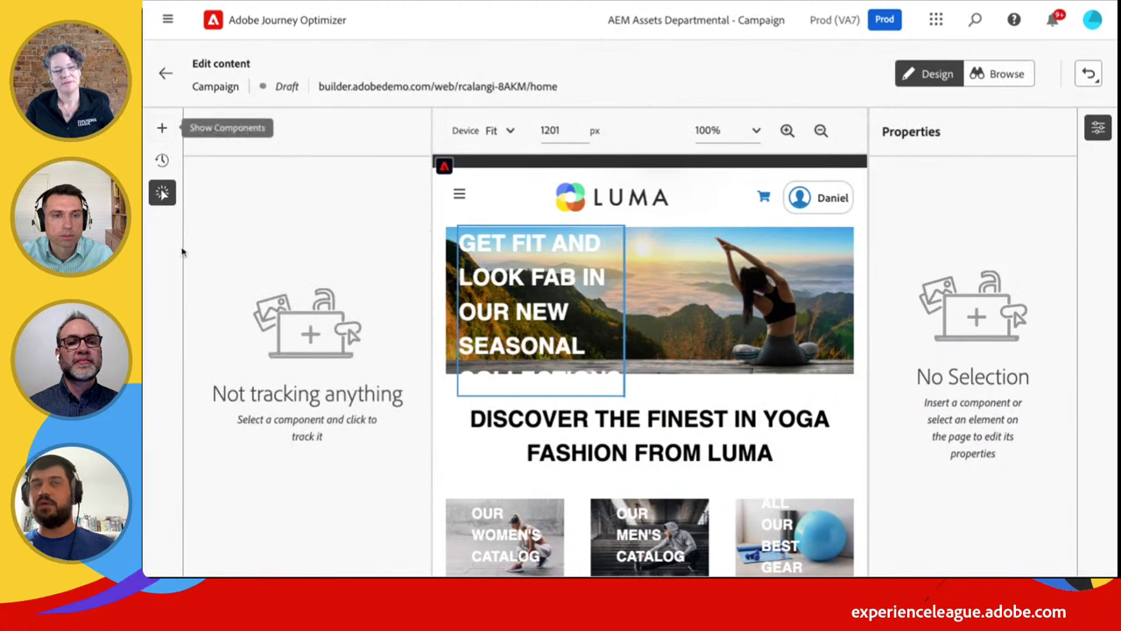
click(162, 129)
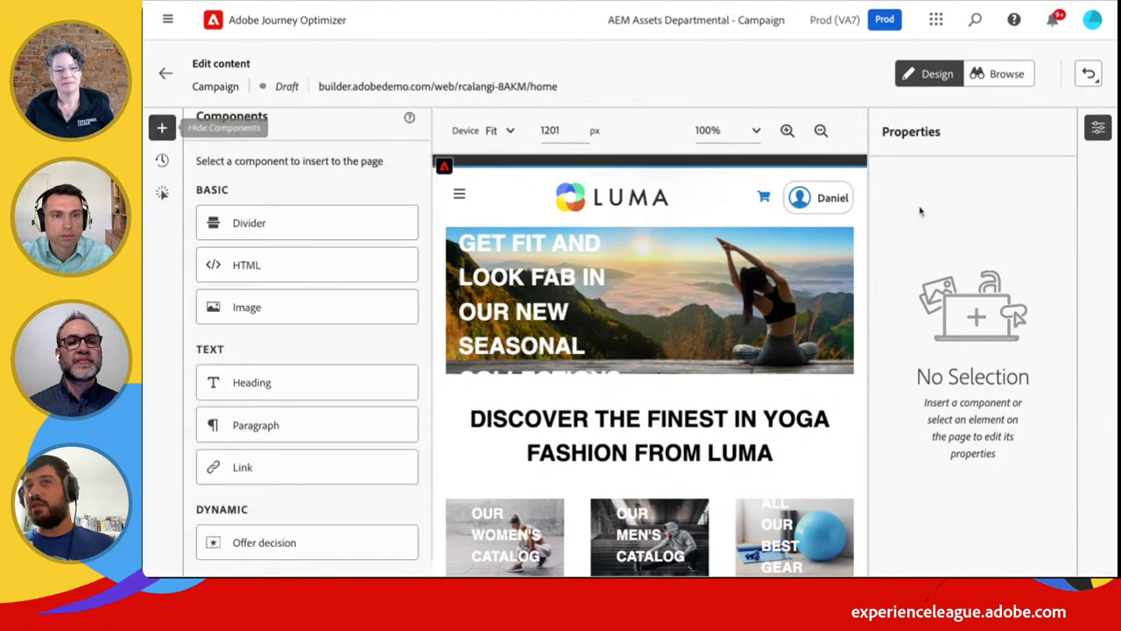
scroll(564, 302, down, 1)
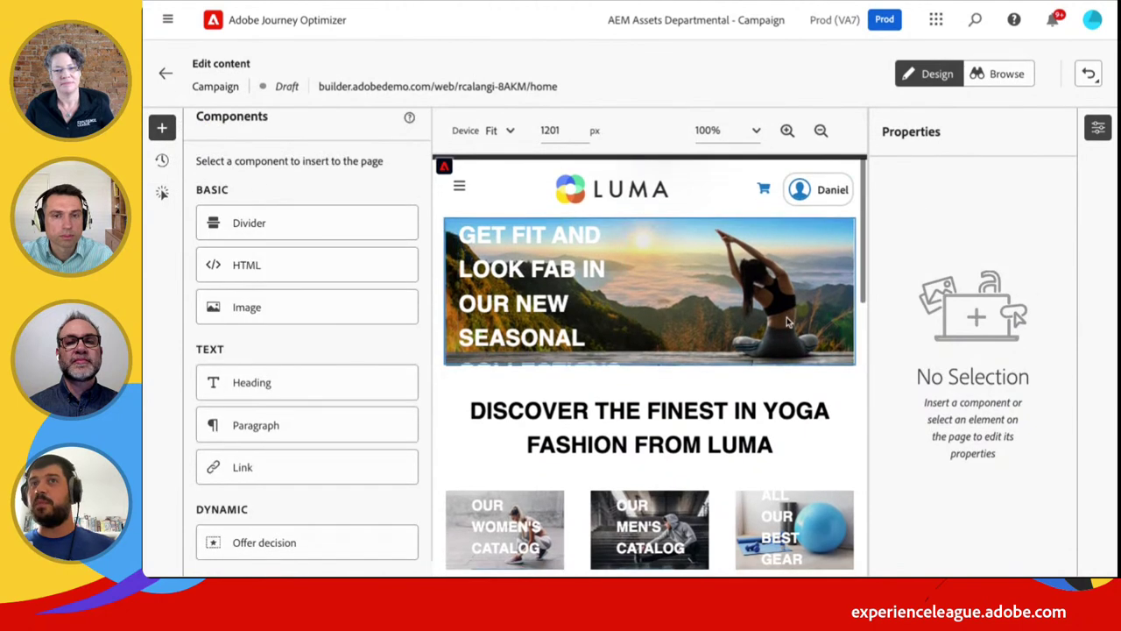
click(162, 129)
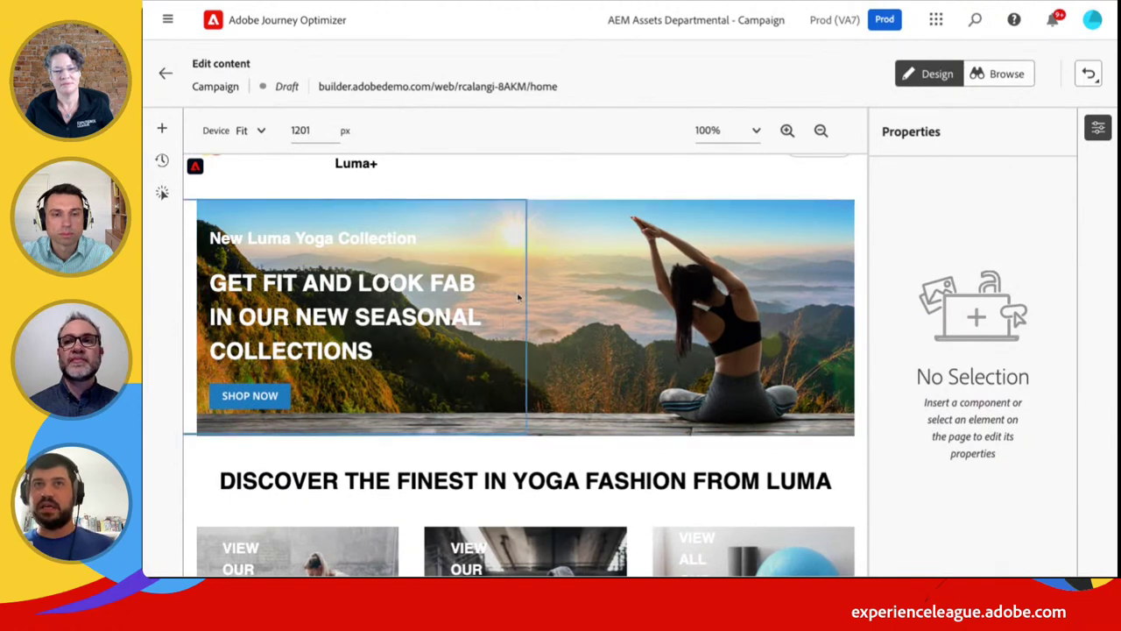
Give the hero banner's text container a red background colour, #C80E0E at 35% opacity
click(475, 253)
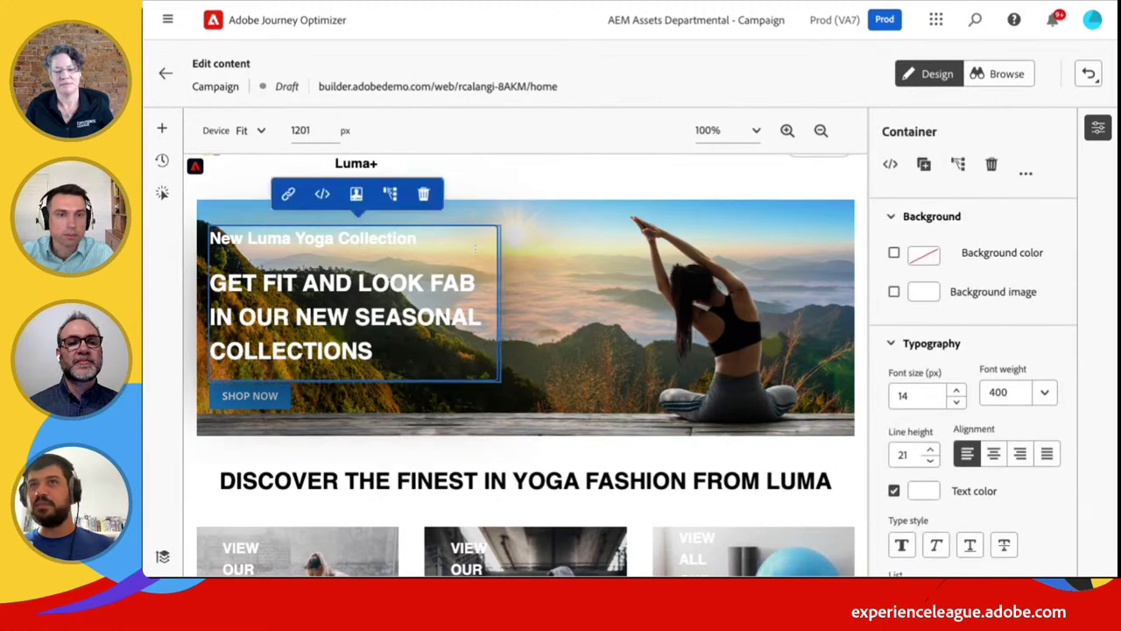
click(893, 252)
click(925, 254)
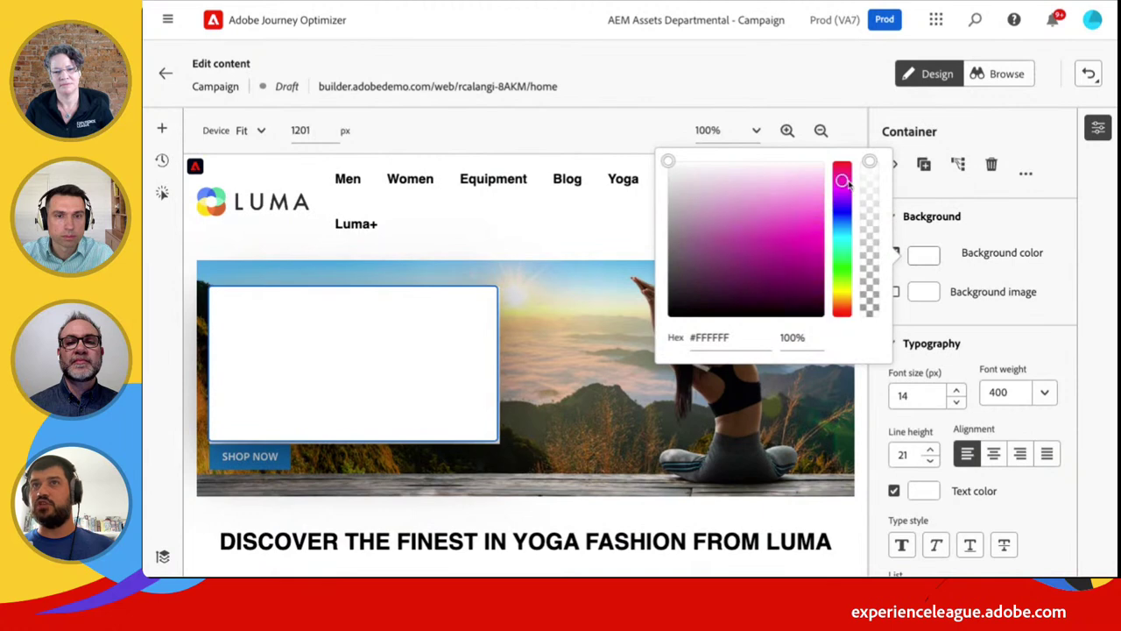
click(803, 251)
drag(872, 210, 869, 262)
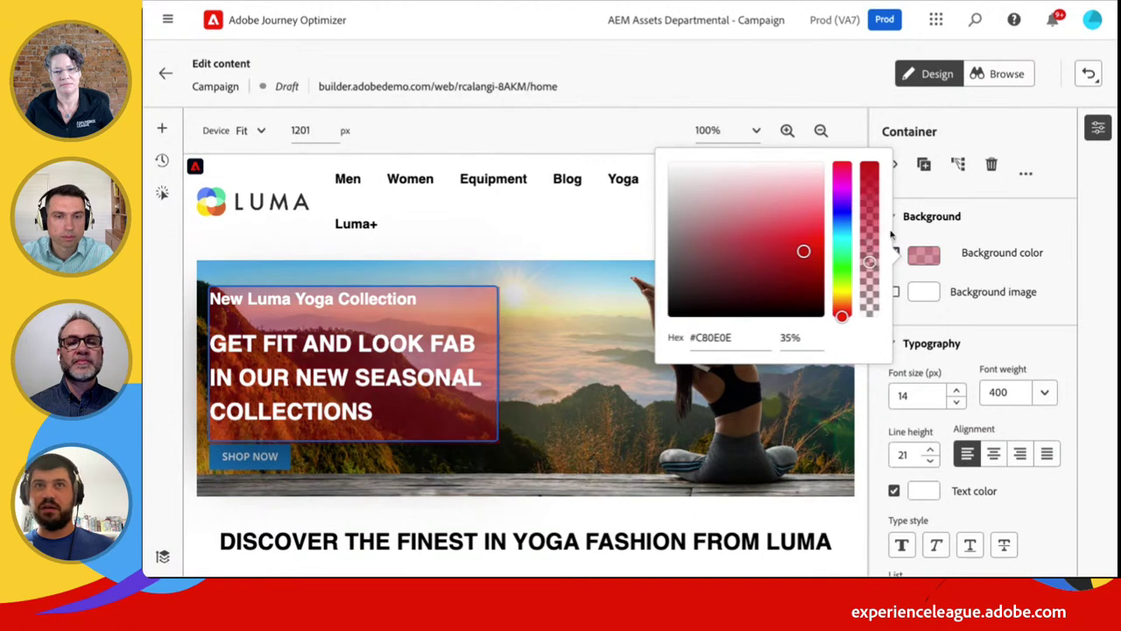
key(Escape)
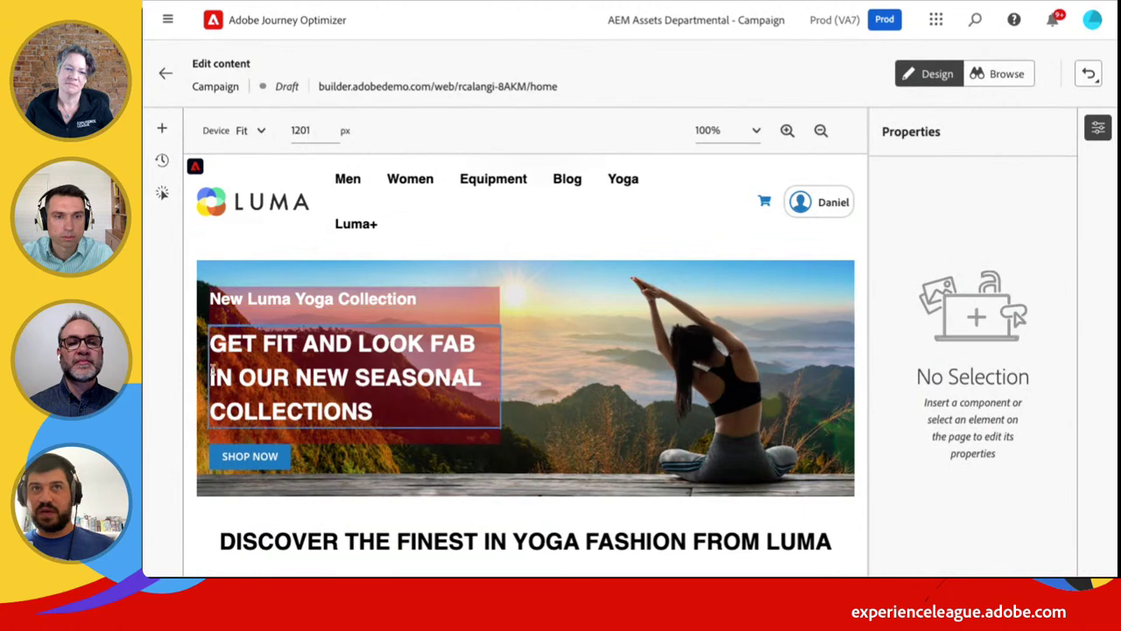
Set the hero text container's top and left padding to 10px
click(480, 315)
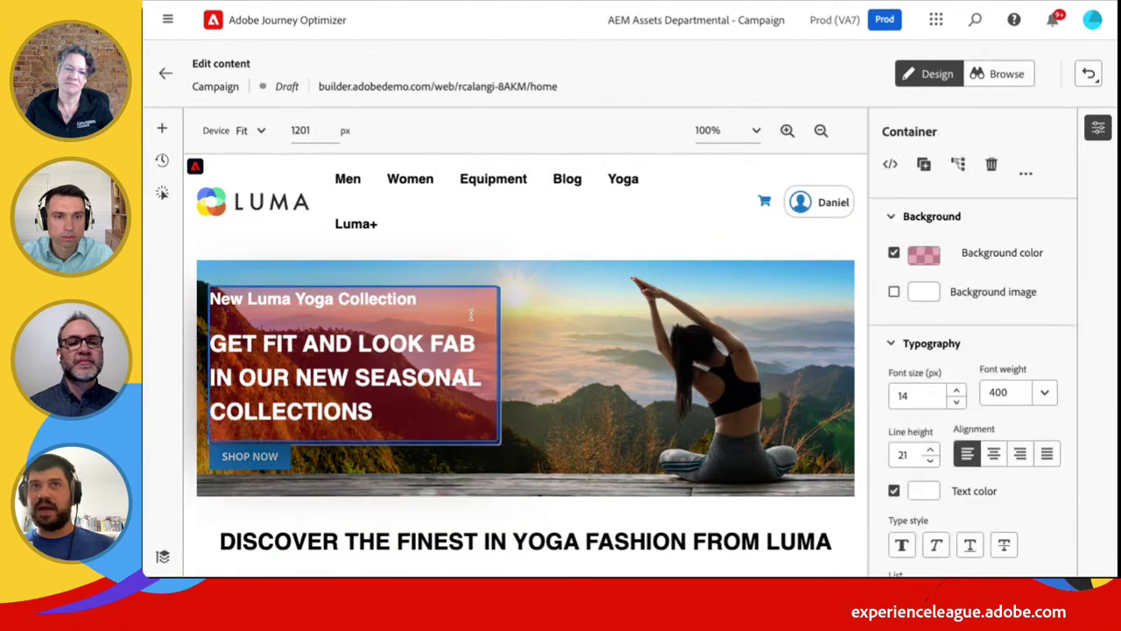
scroll(962, 338, down, 3)
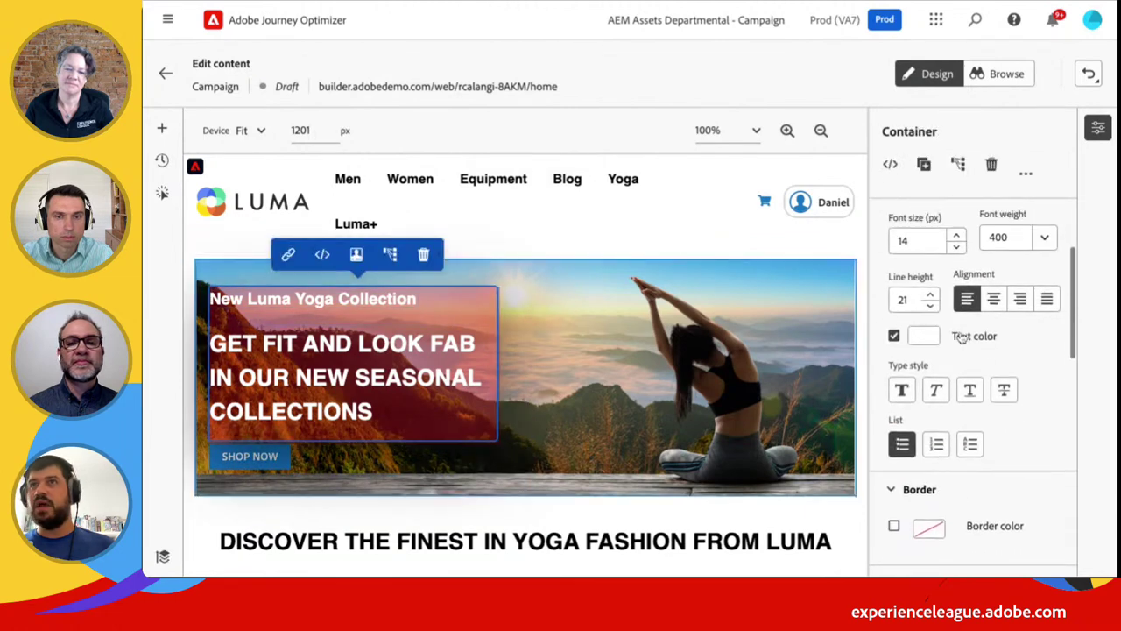
scroll(957, 378, down, 1)
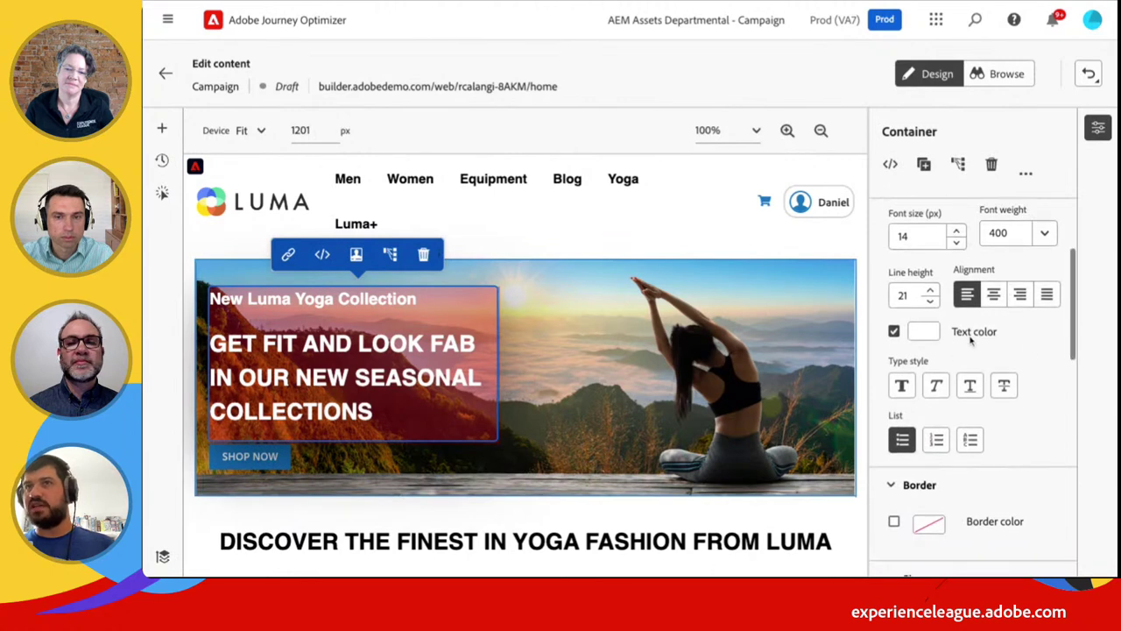
scroll(970, 341, down, 5)
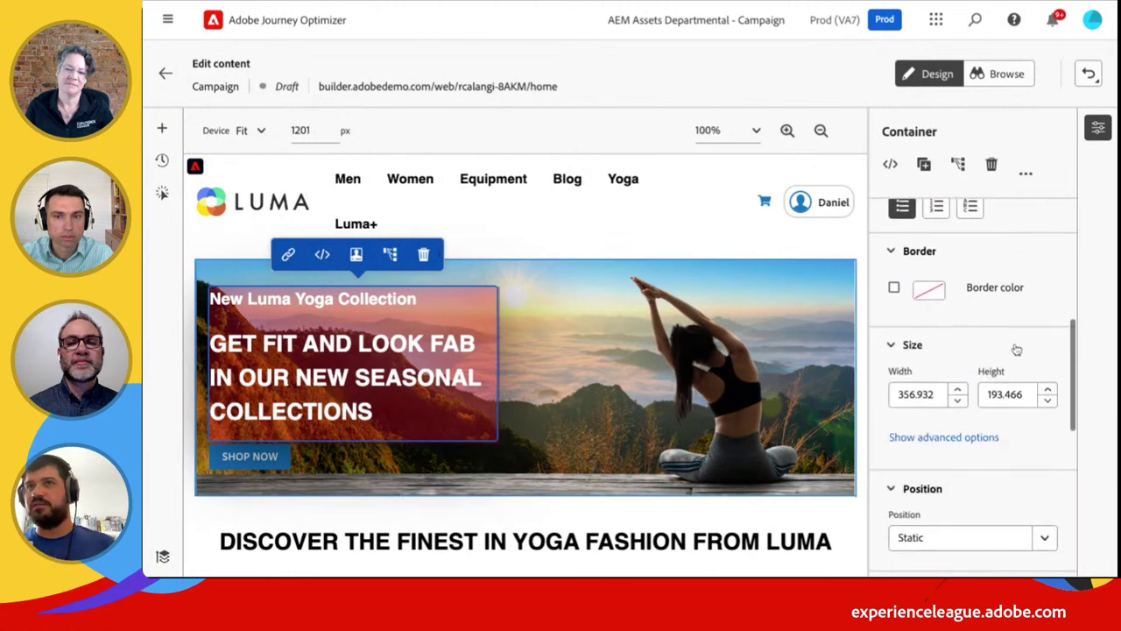
scroll(1015, 350, down, 7)
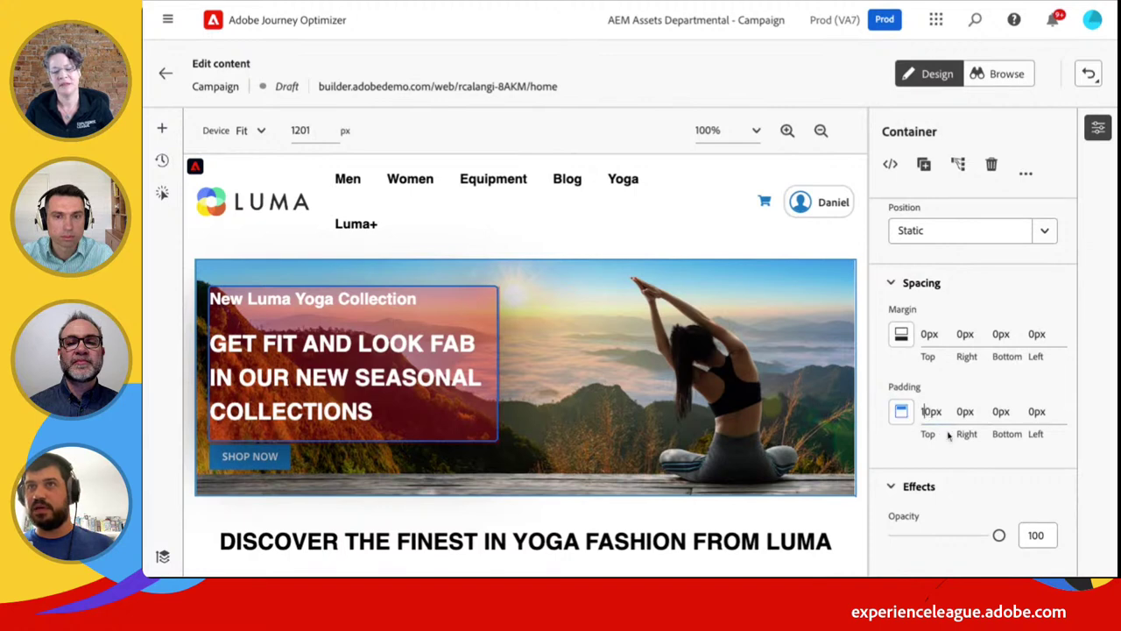
click(1033, 412)
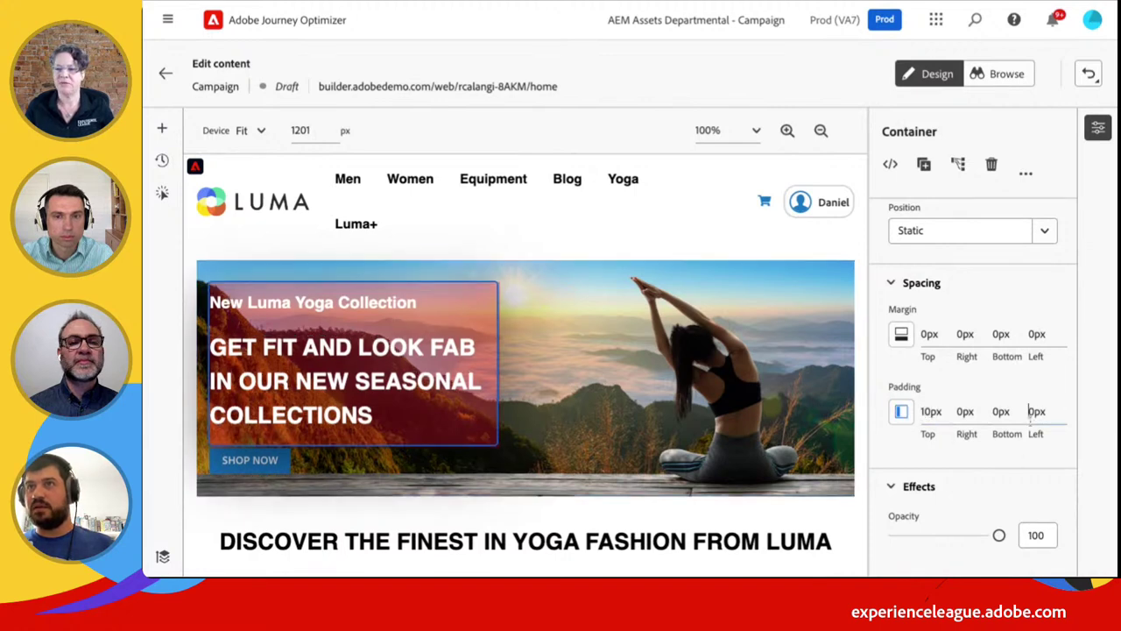
text(1)
click(1030, 461)
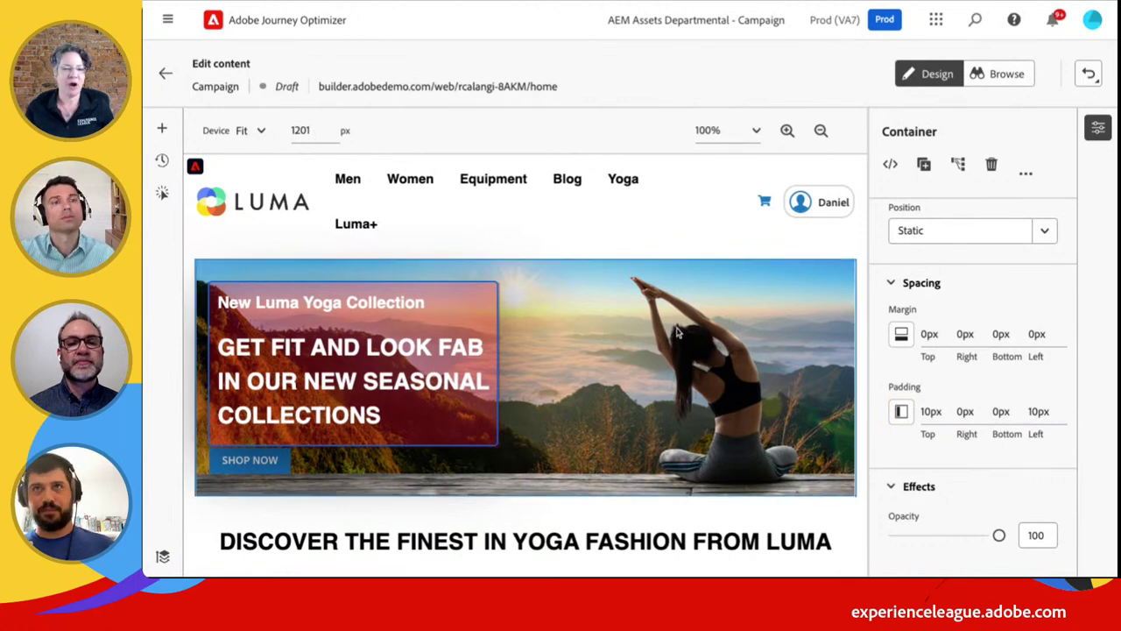
Review the list of modifications recorded for the edited web page
scroll(680, 328, down, 2)
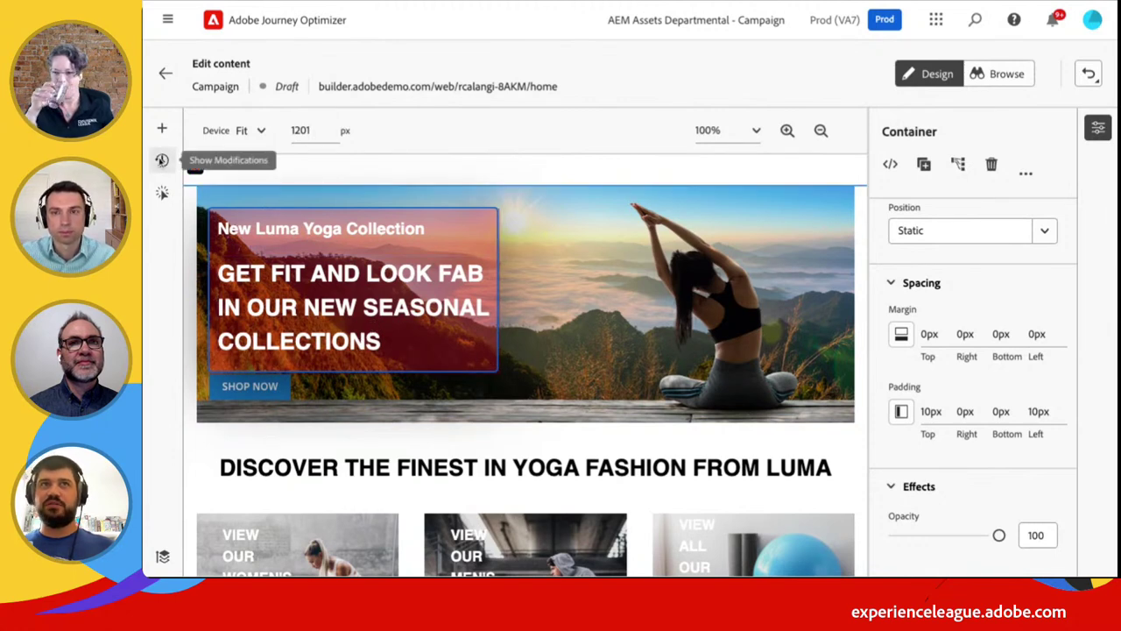
click(161, 161)
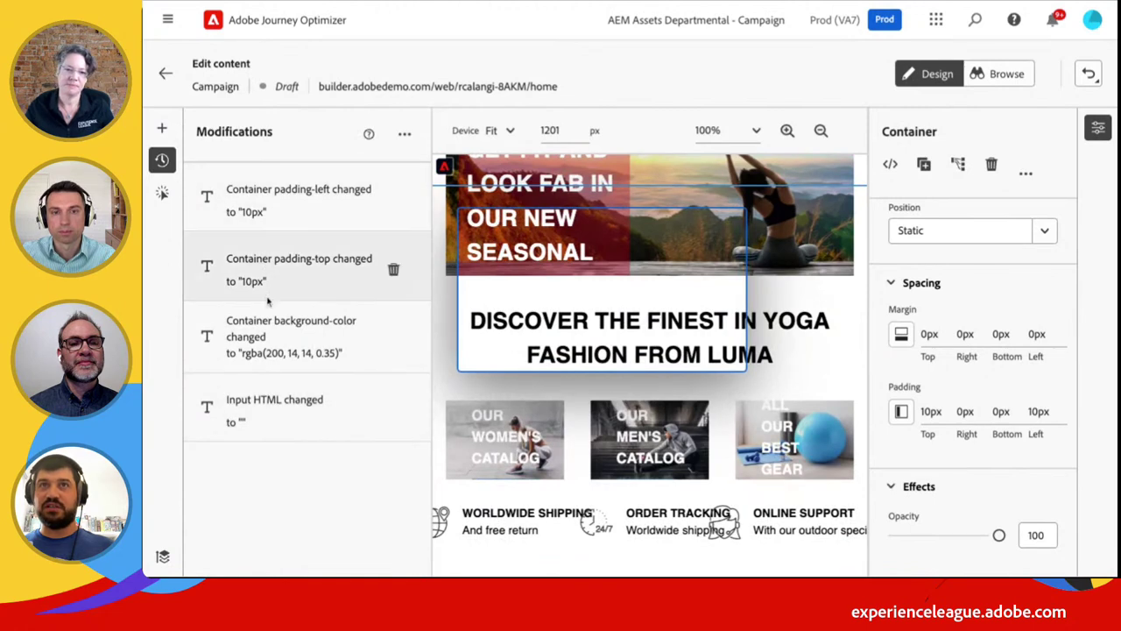
click(161, 158)
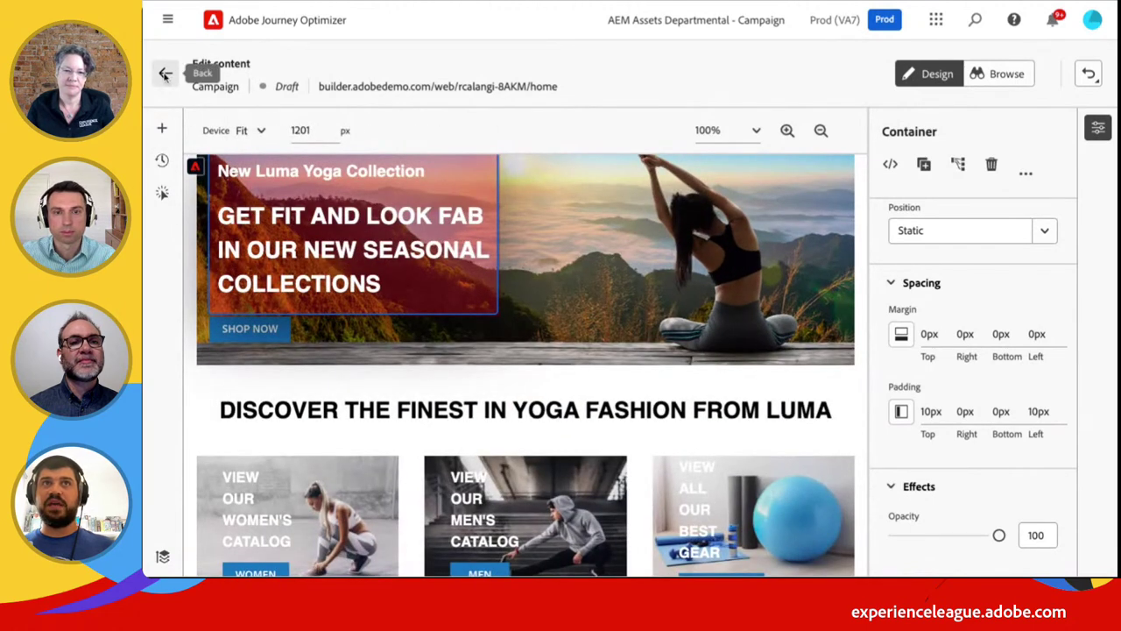
Leave the web page editor and open the campaign's review for activation
click(165, 74)
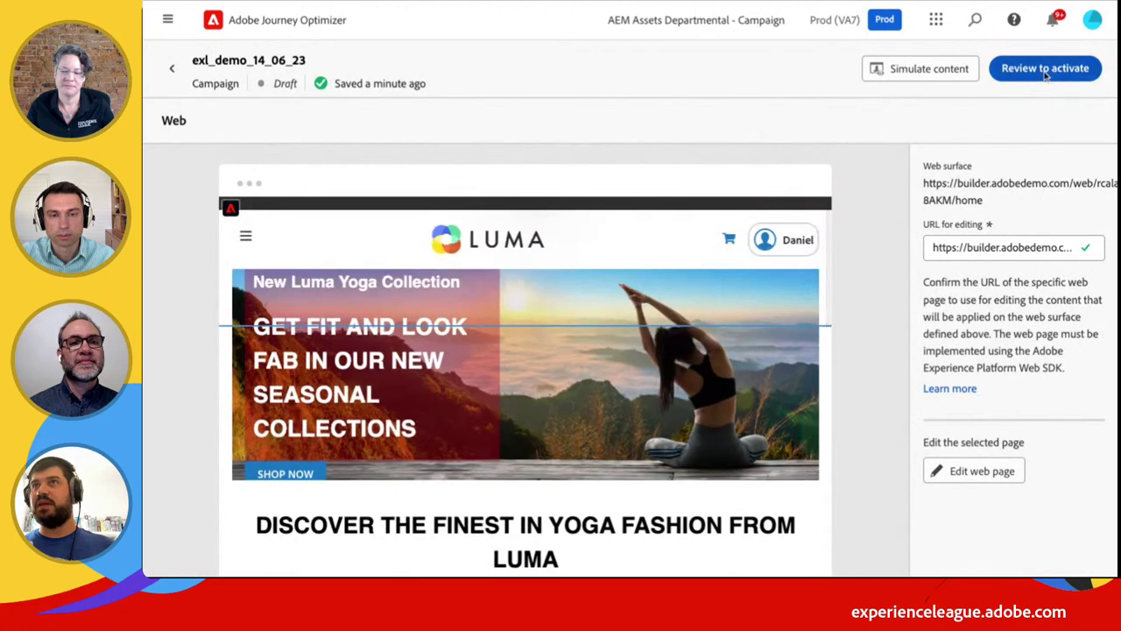
click(1045, 70)
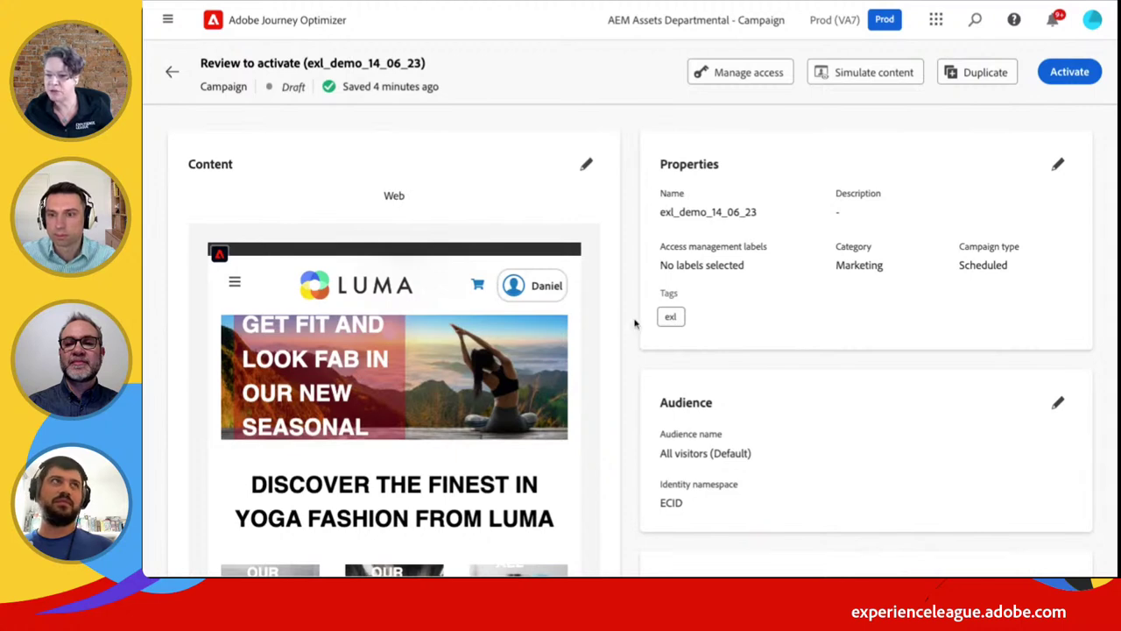
Examine the campaign review's web content preview, properties, audience, action, schedule and triggers, including the account options in the preview
scroll(635, 324, down, 3)
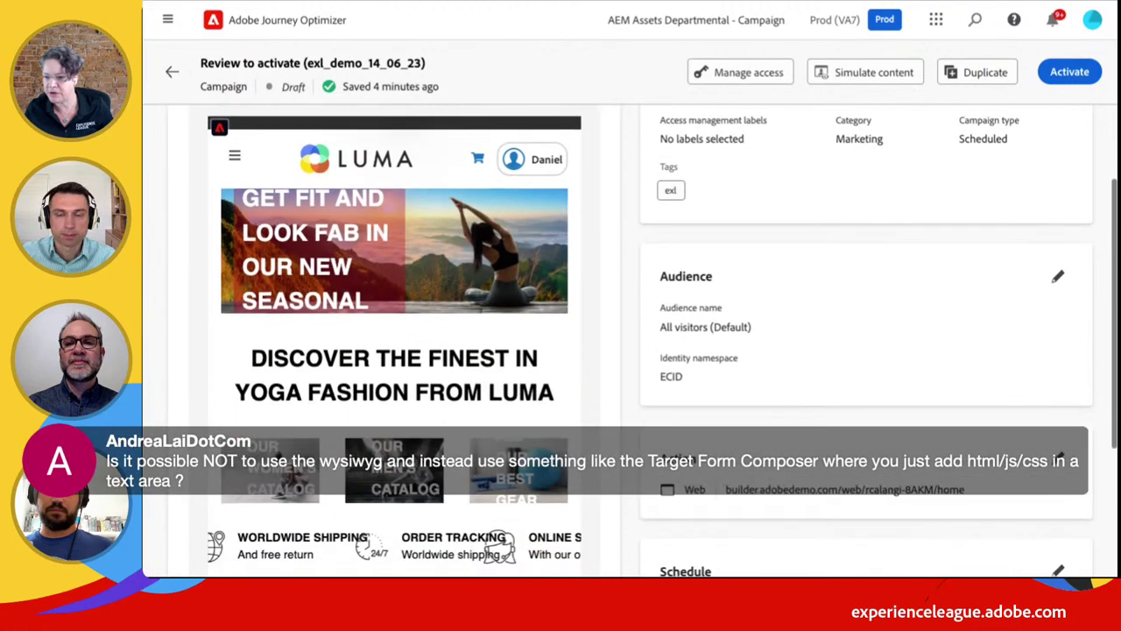
scroll(634, 324, down, 3)
scroll(635, 324, down, 2)
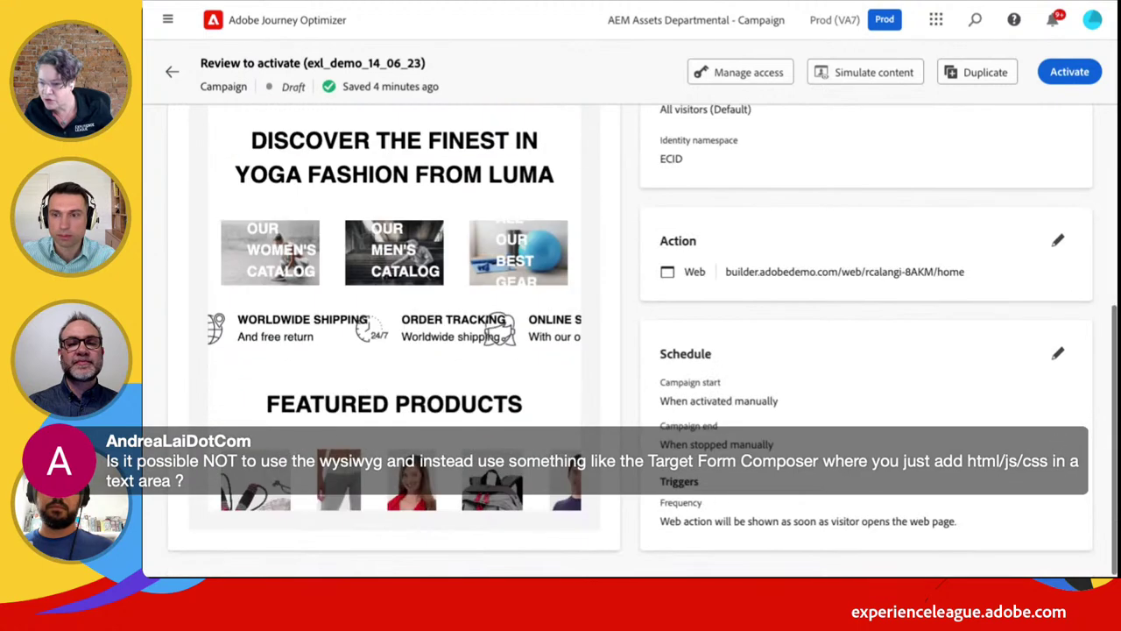
scroll(635, 324, up, 8)
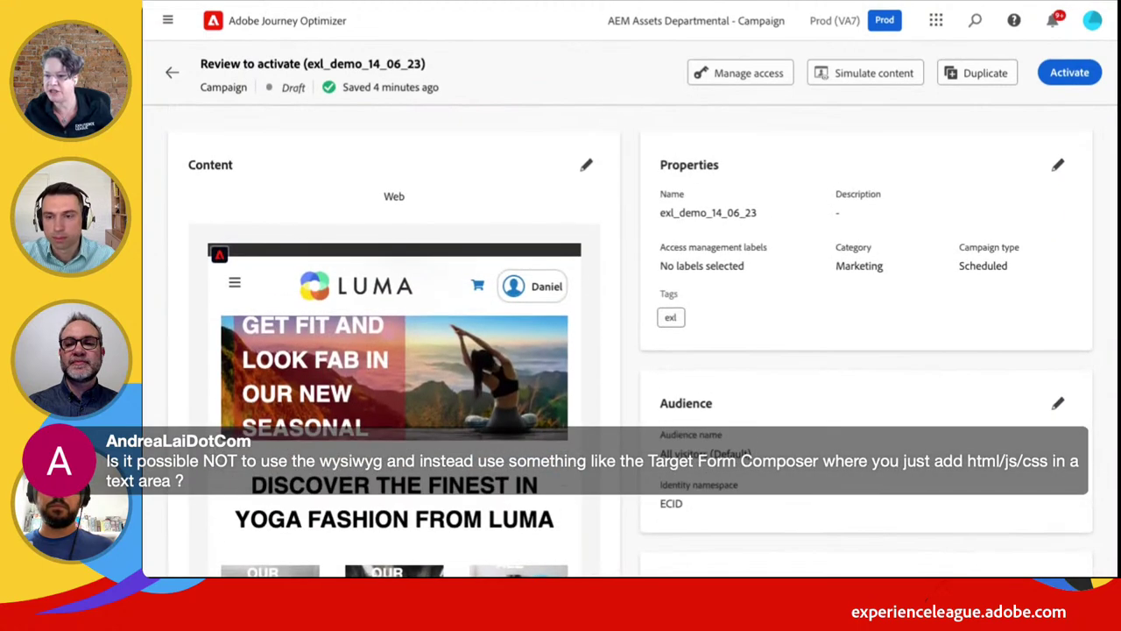
scroll(635, 324, down, 1)
scroll(635, 324, up, 1)
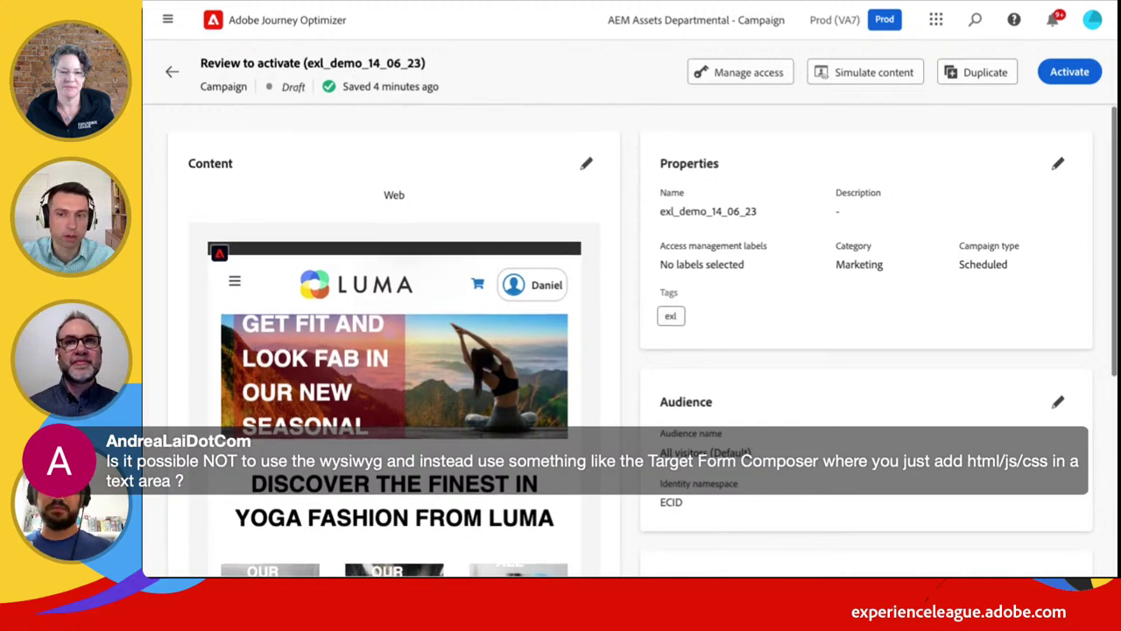
scroll(630, 341, down, 2)
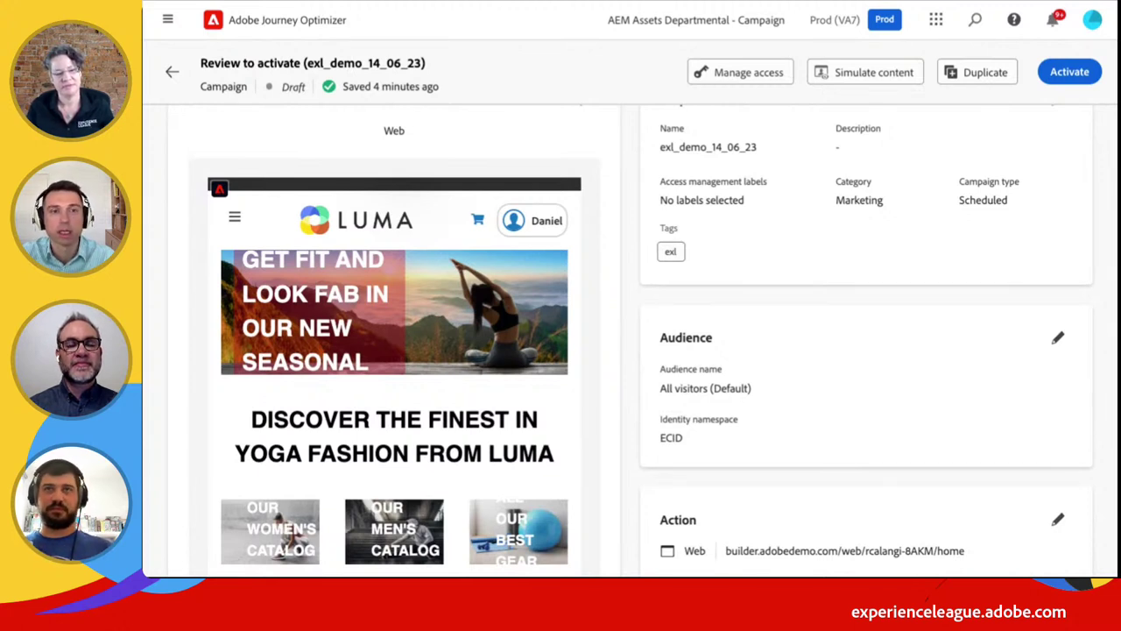
scroll(631, 342, down, 1)
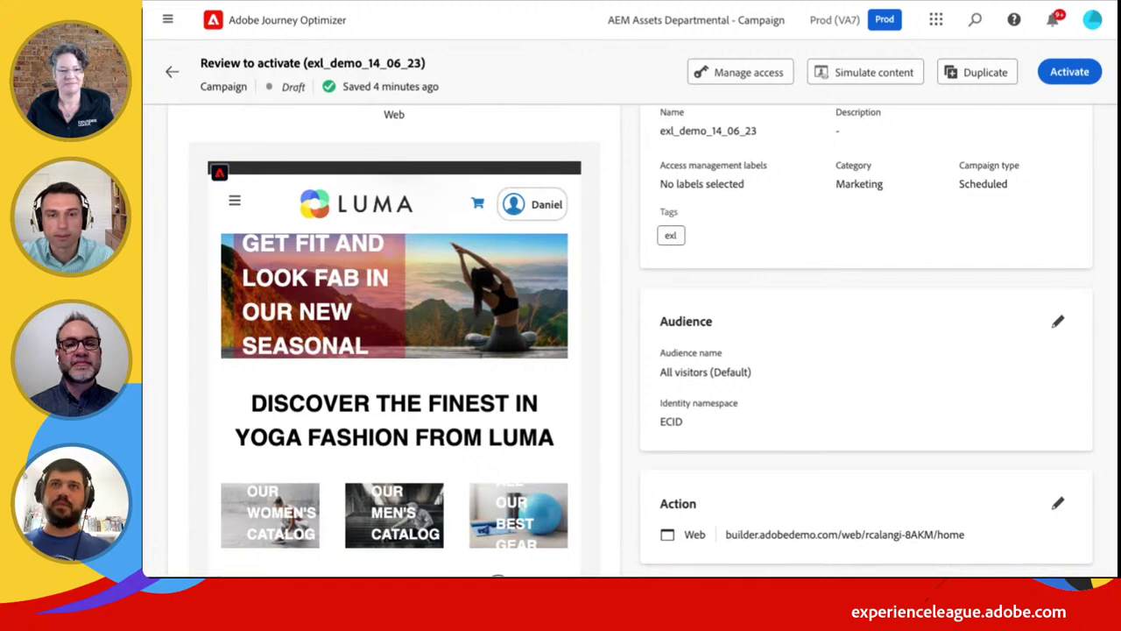
scroll(630, 341, down, 1)
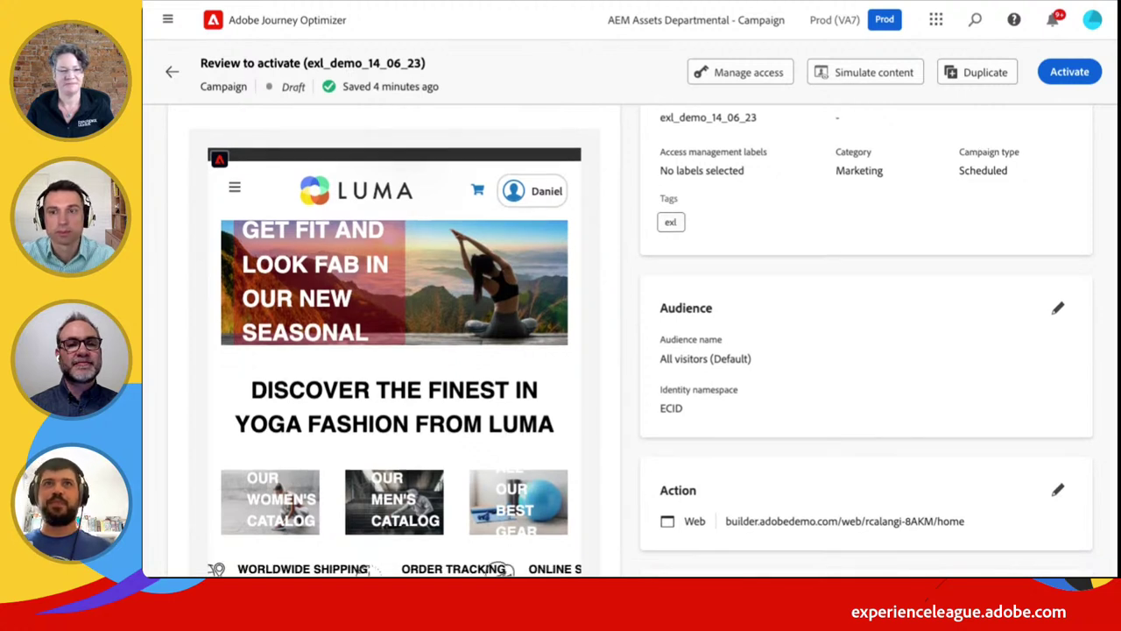
scroll(631, 341, up, 2)
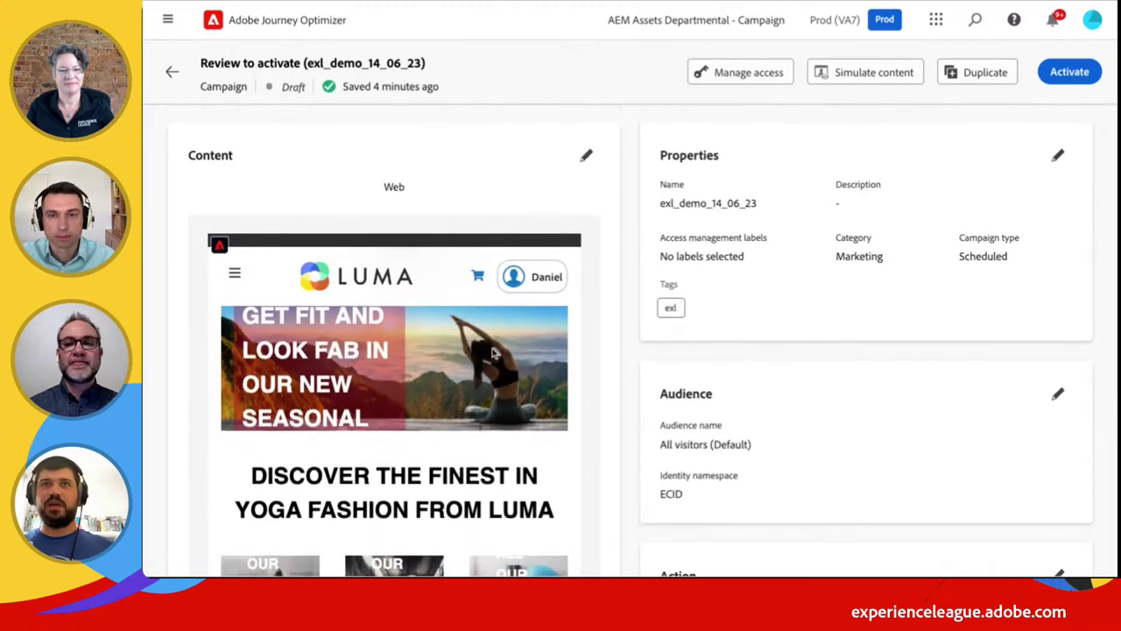
scroll(626, 353, down, 3)
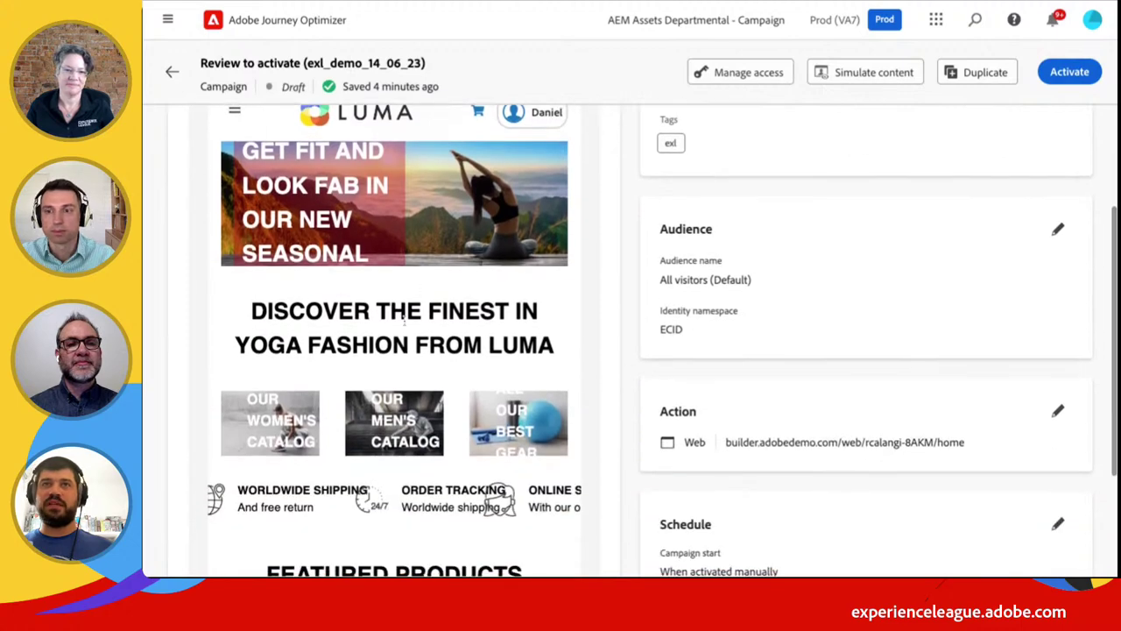
scroll(404, 320, down, 5)
scroll(405, 321, up, 5)
scroll(391, 299, up, 2)
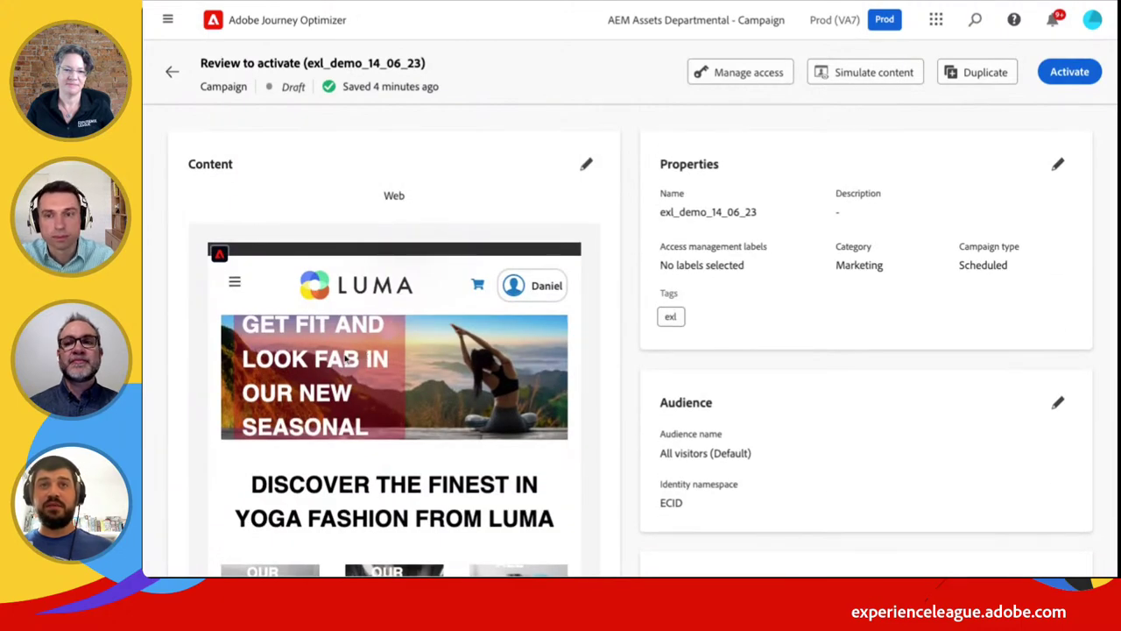
click(541, 289)
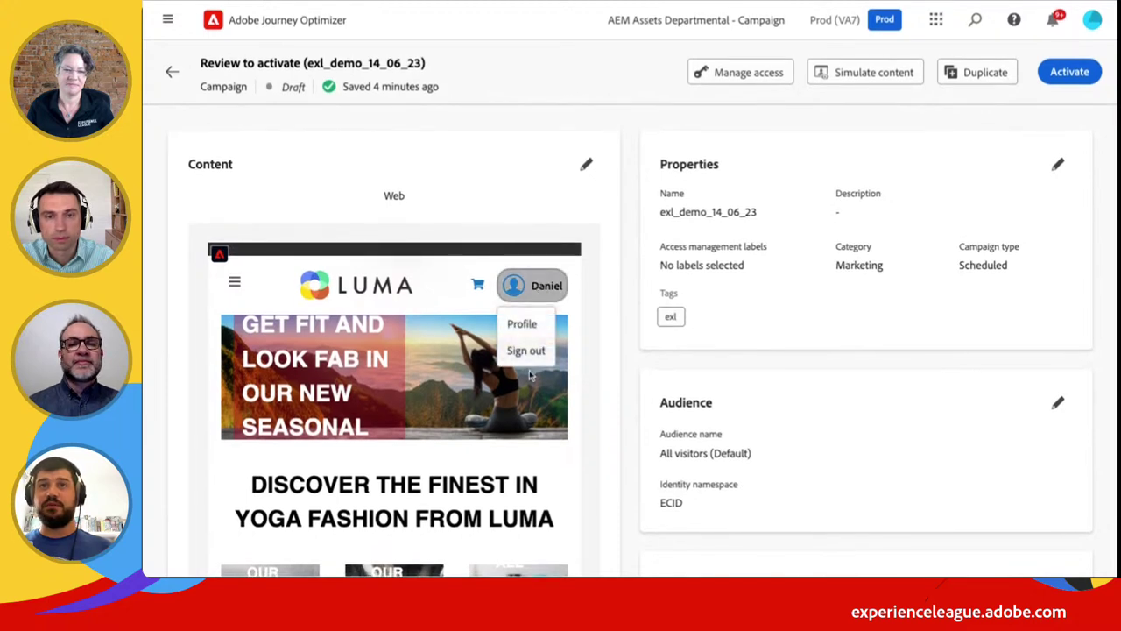
click(447, 309)
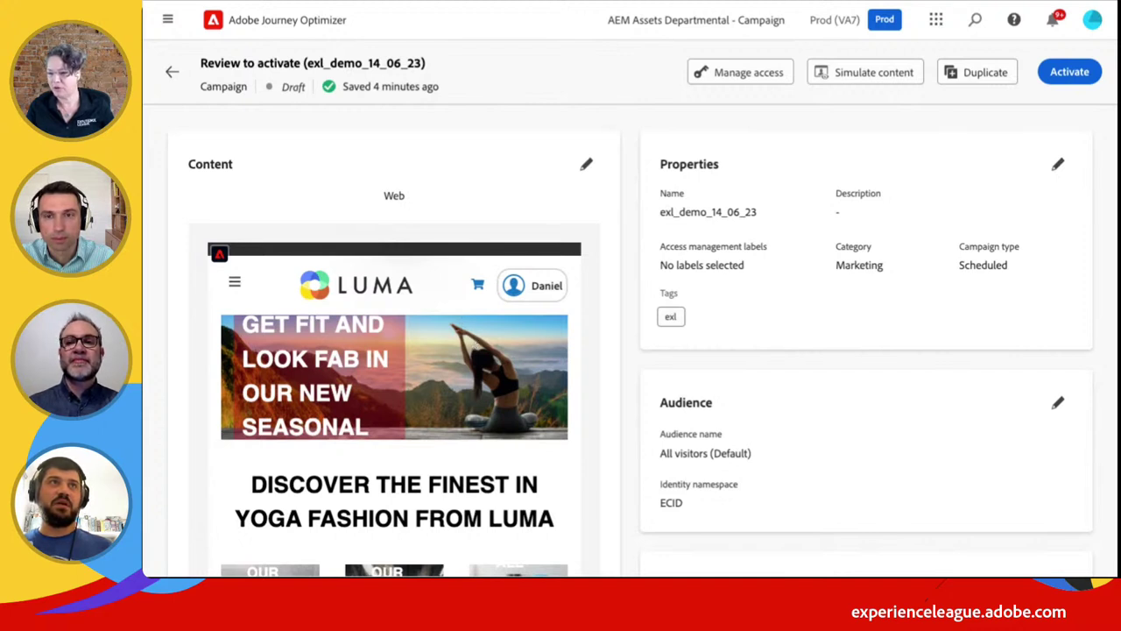
Reopen the campaign's web page for editing and open the asset picker for the hero image's source
scroll(531, 337, down, 1)
scroll(531, 336, up, 1)
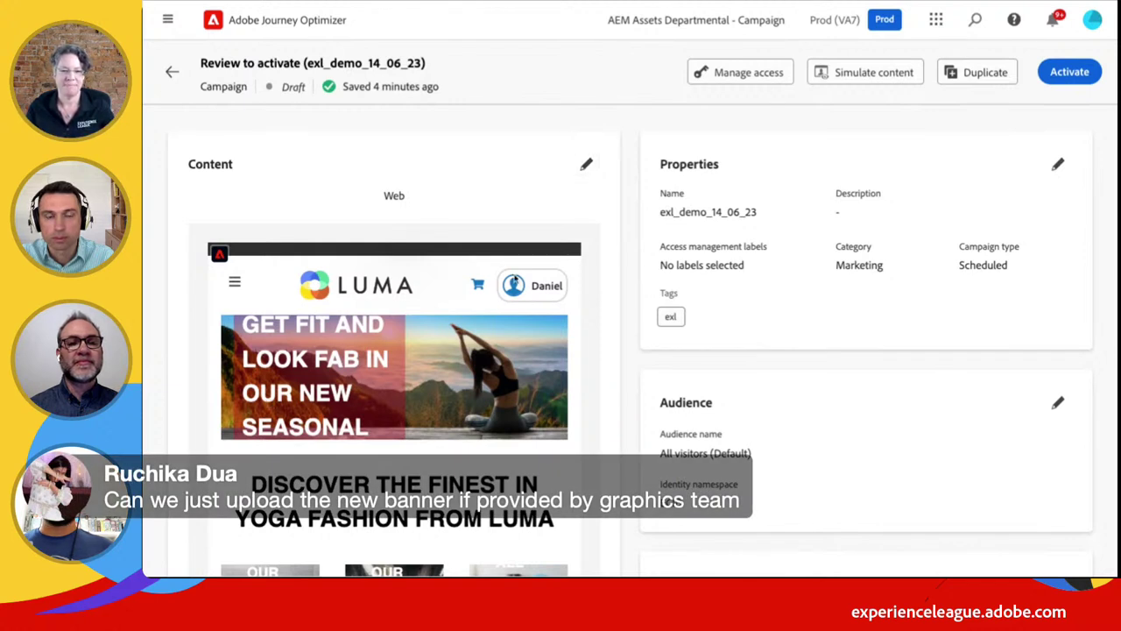
click(586, 165)
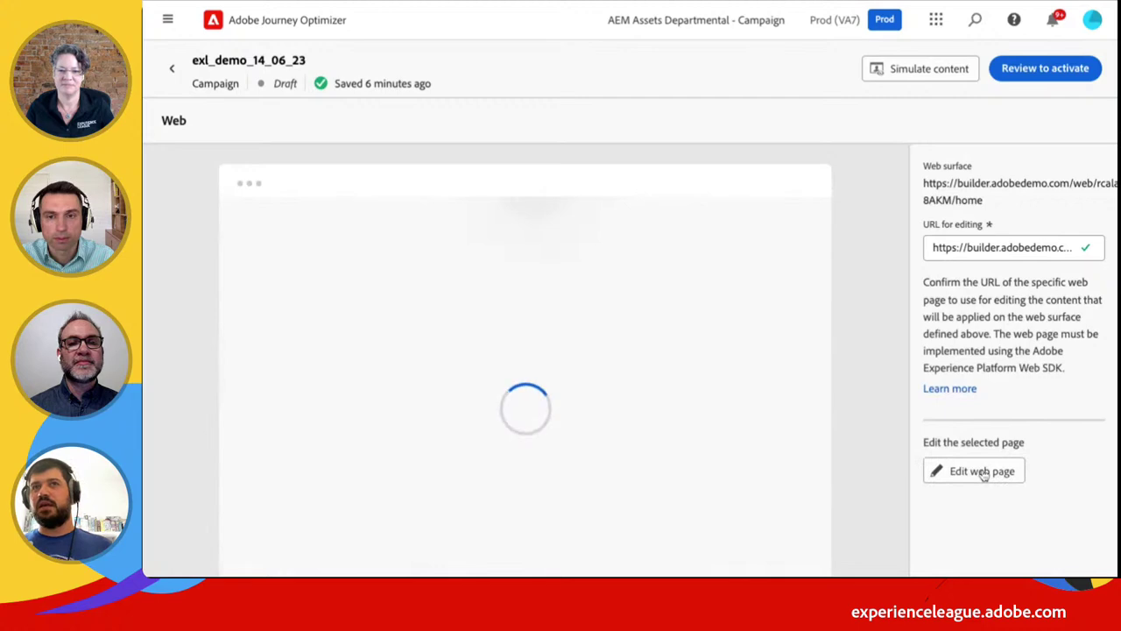
click(980, 472)
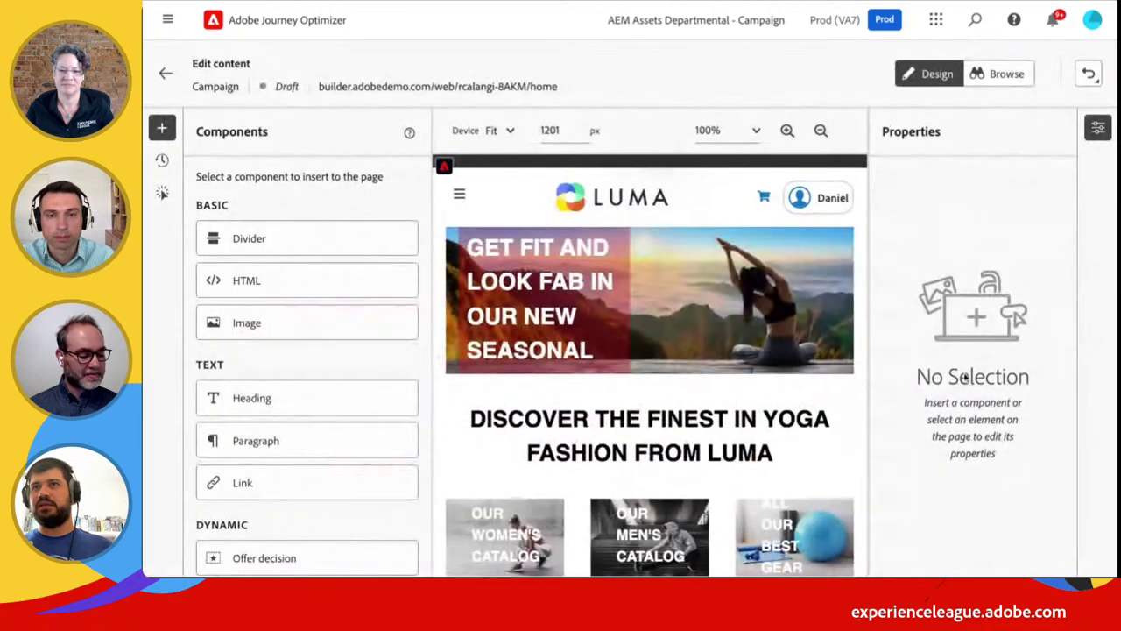
click(810, 327)
click(1043, 267)
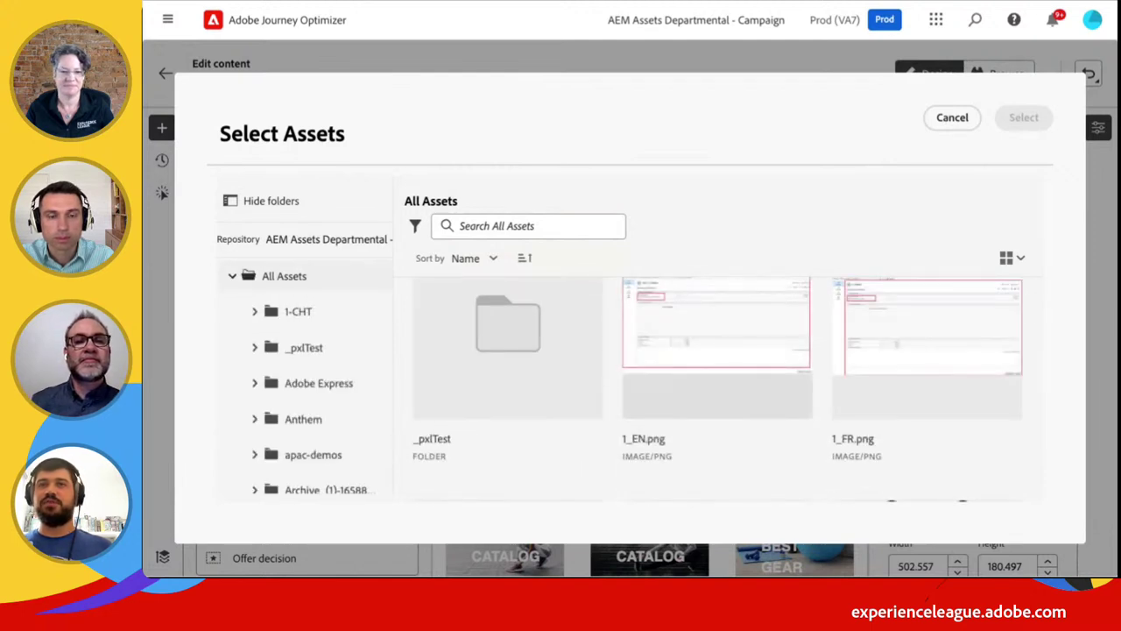
Browse all assets for a replacement hero image, select the Adobe Journey Optimizer banner, and cancel the asset selection
scroll(783, 383, down, 5)
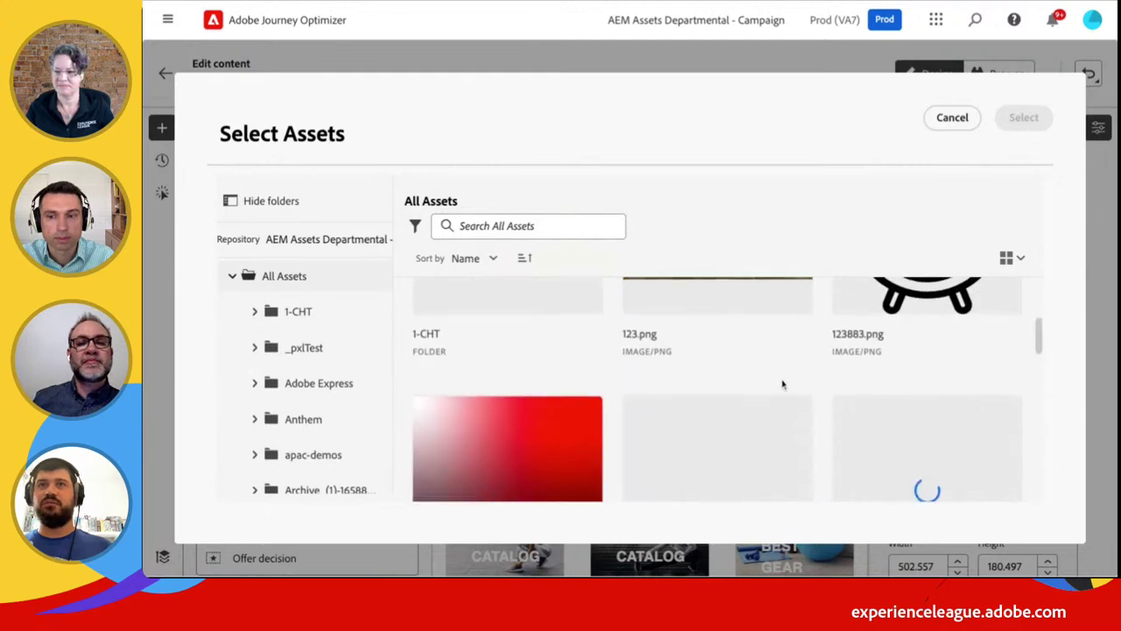
scroll(783, 383, up, 5)
scroll(783, 383, down, 4)
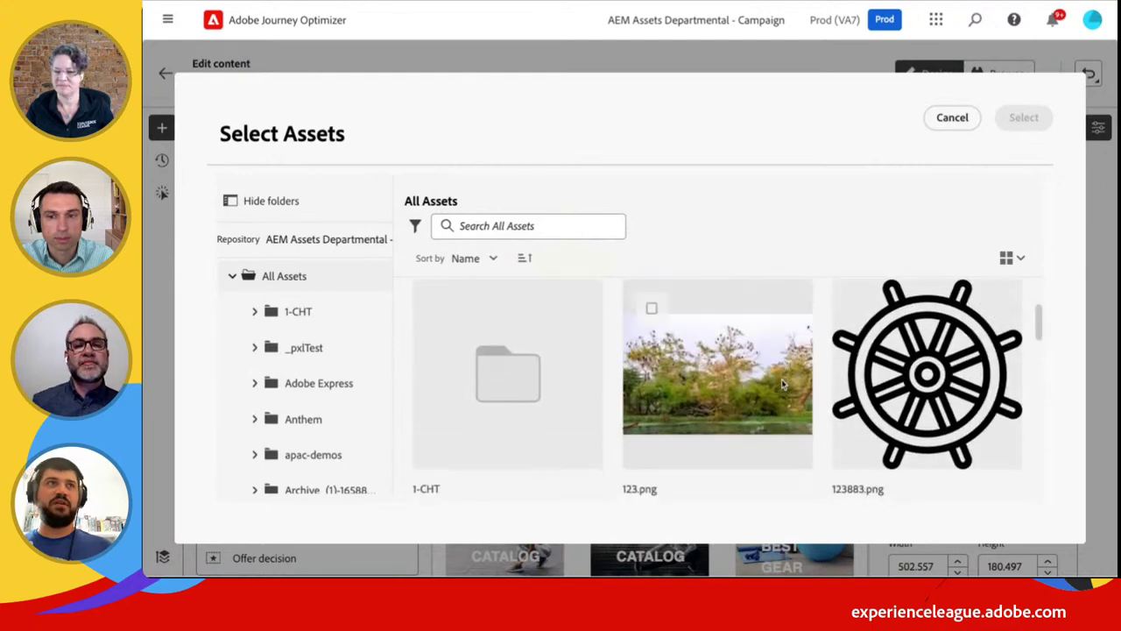
scroll(727, 390, down, 3)
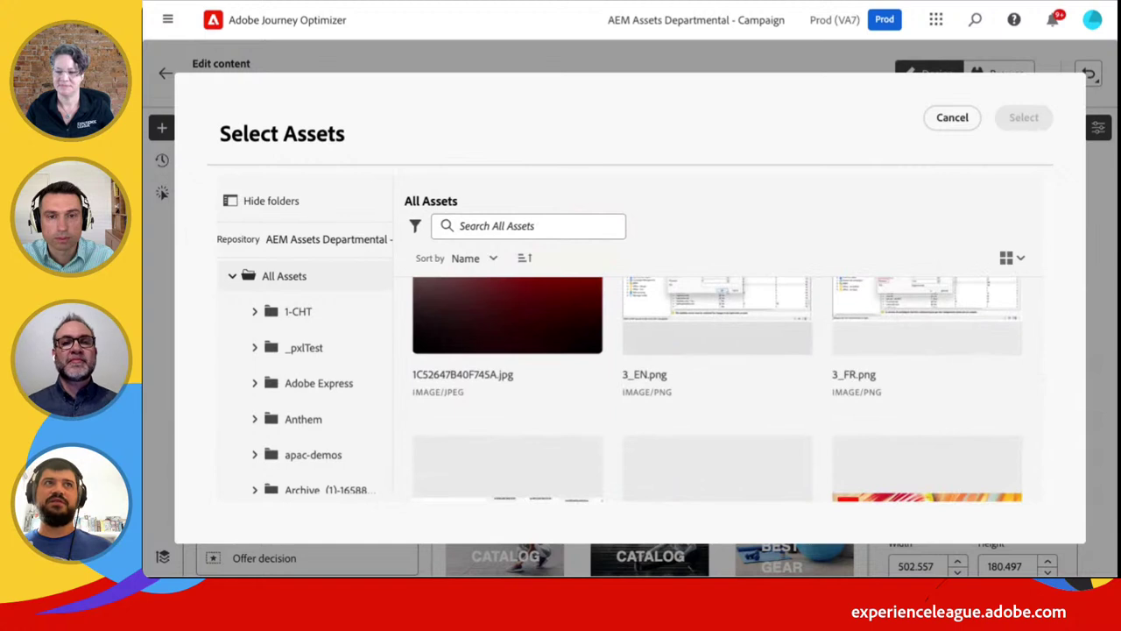
scroll(872, 386, down, 3)
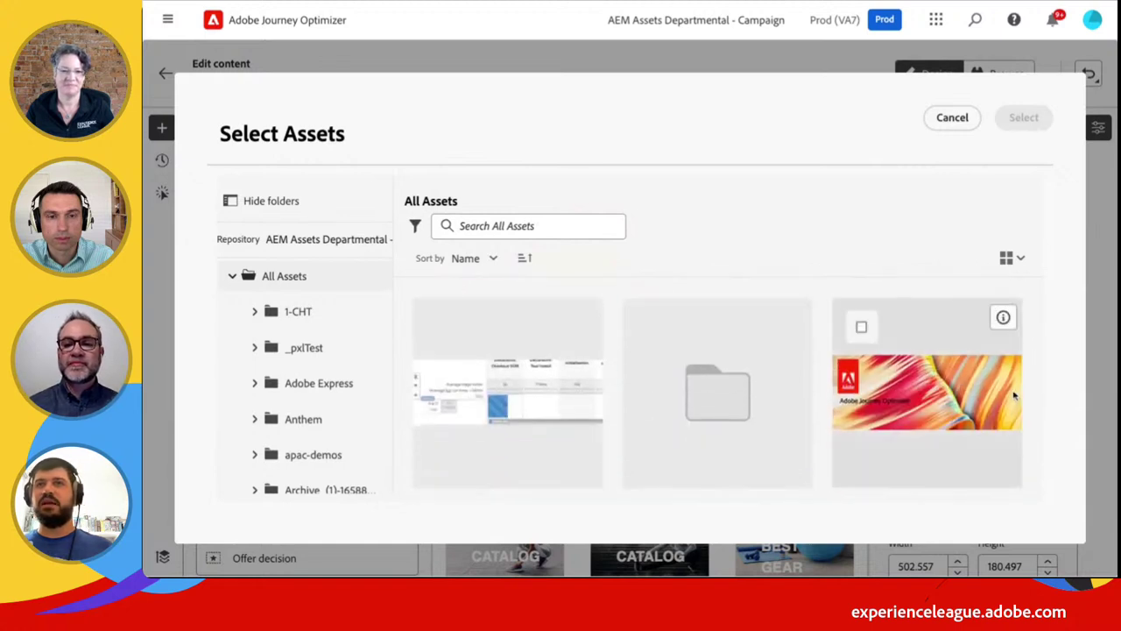
click(930, 404)
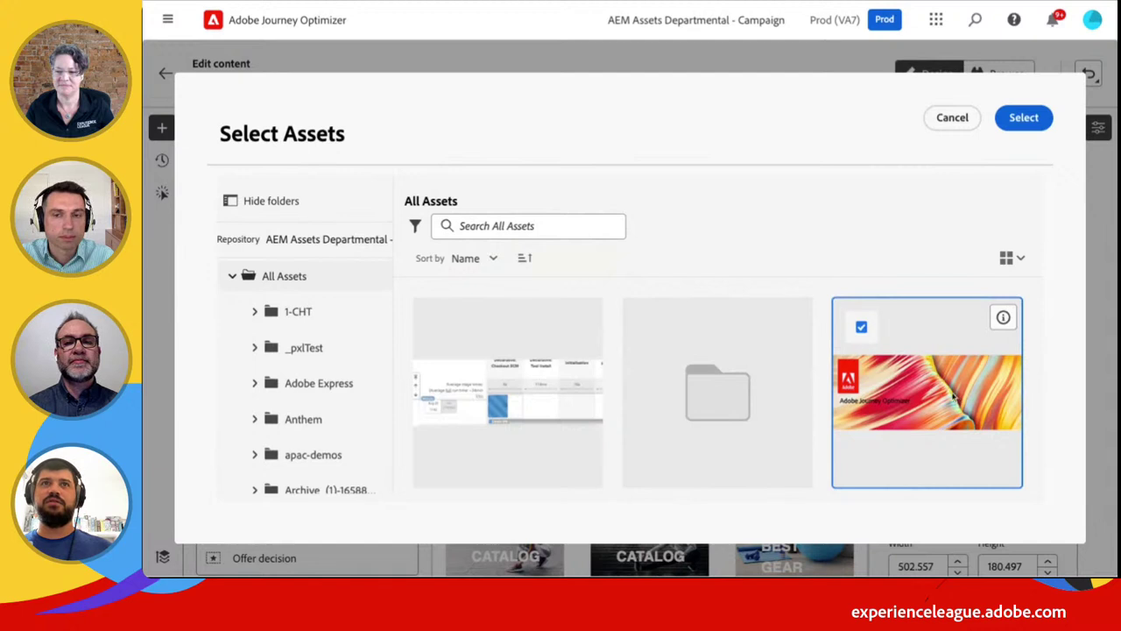
scroll(953, 399, down, 3)
scroll(948, 396, down, 1)
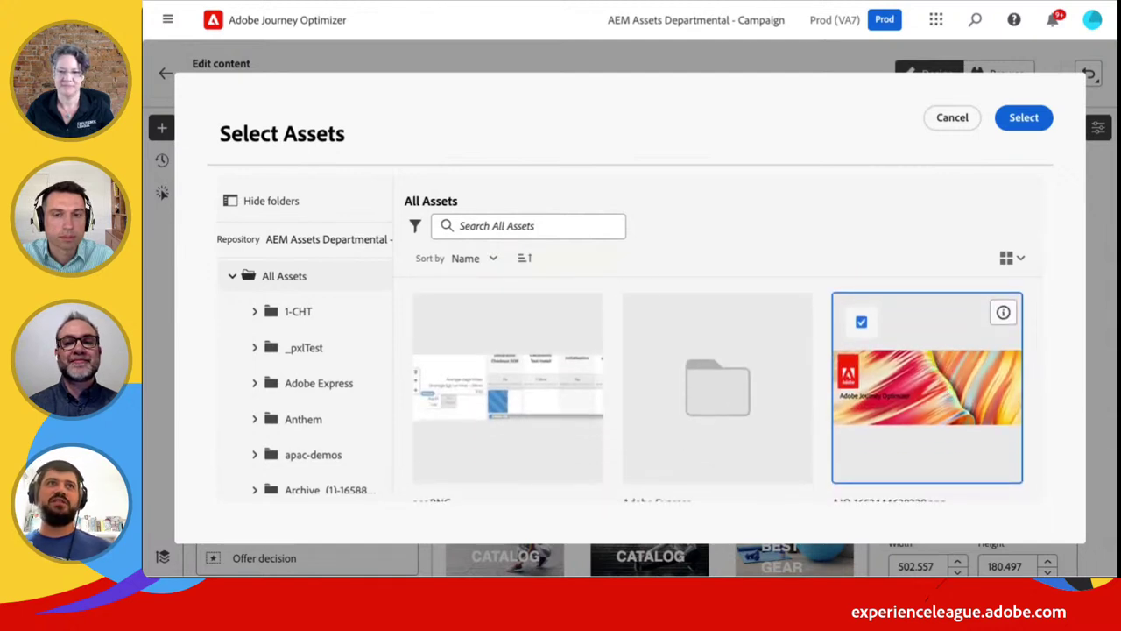
click(952, 119)
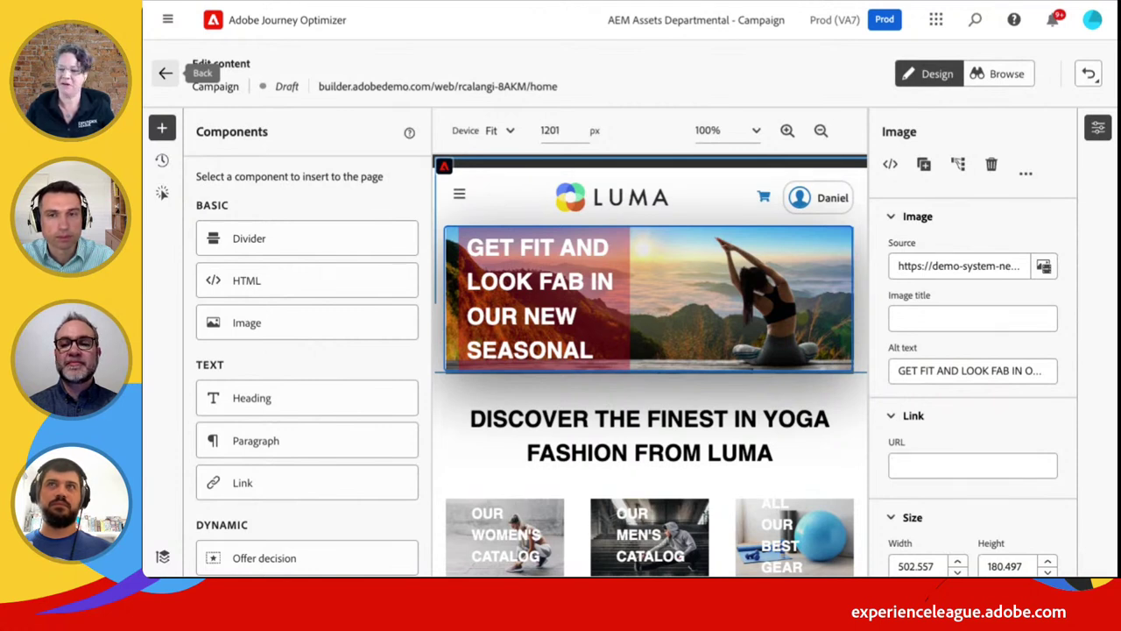
Inspect the editable source URL of the hero image without changing it
click(941, 264)
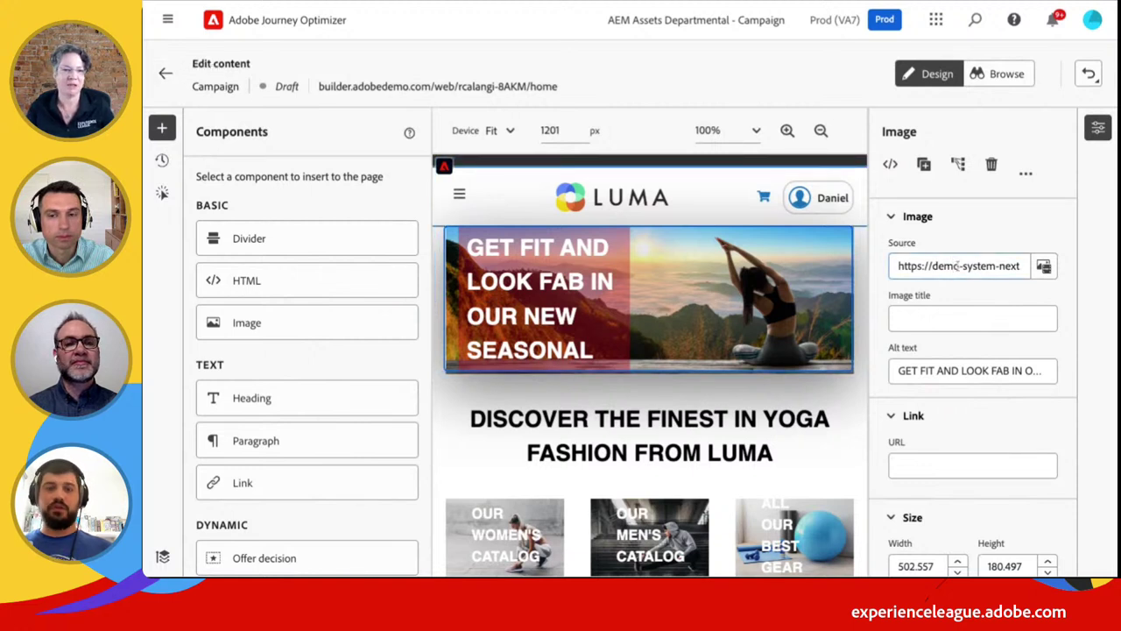
triple_click(957, 265)
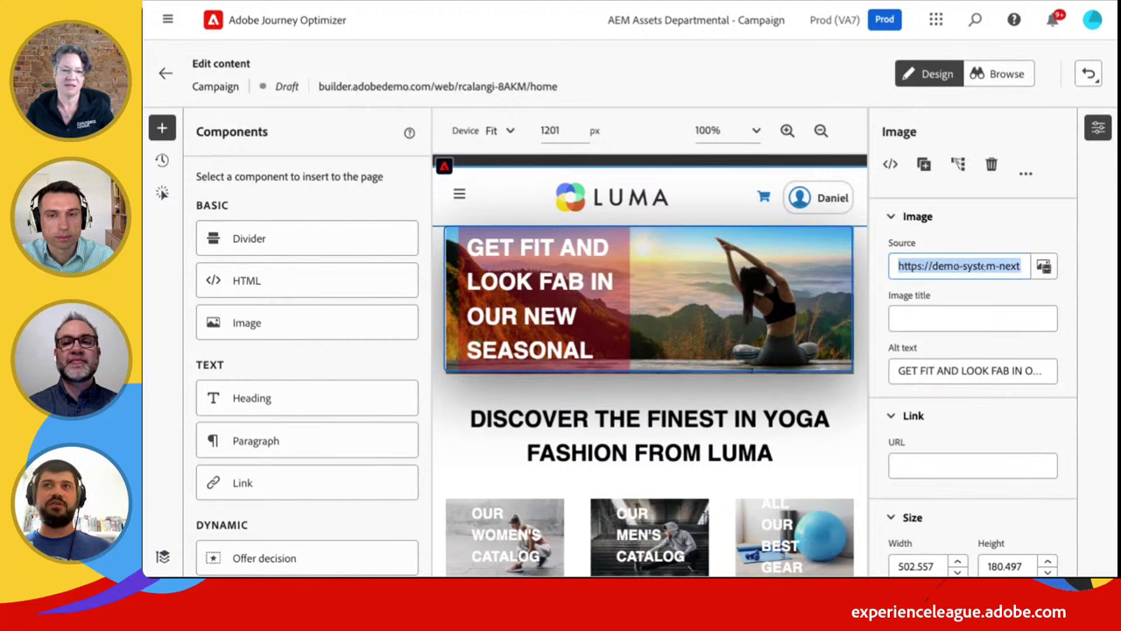
click(963, 266)
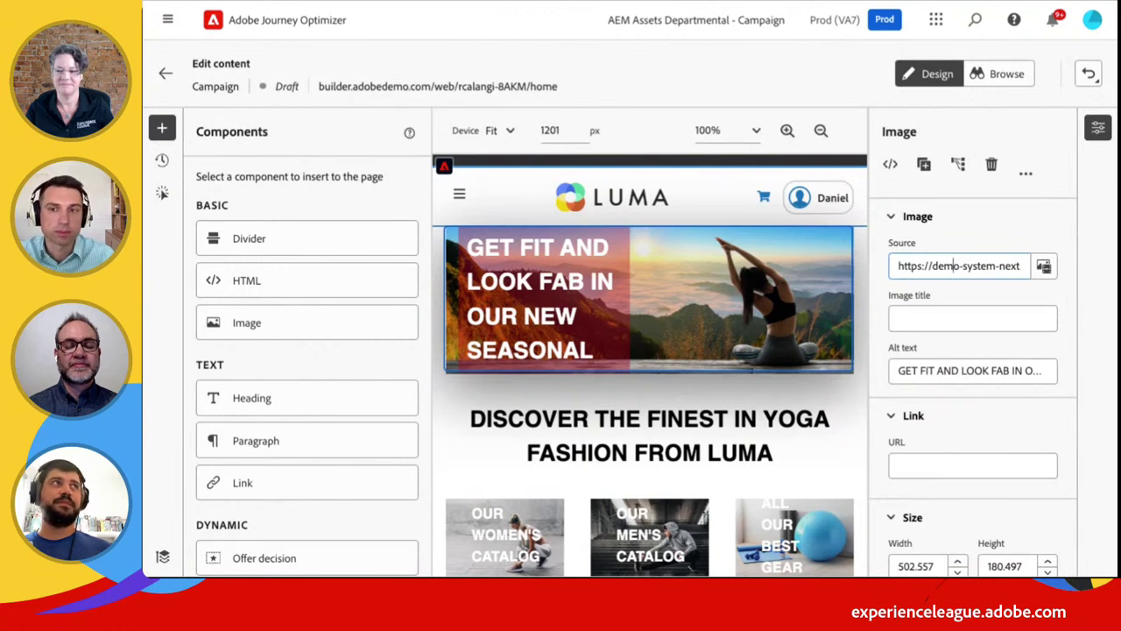
triple_click(955, 269)
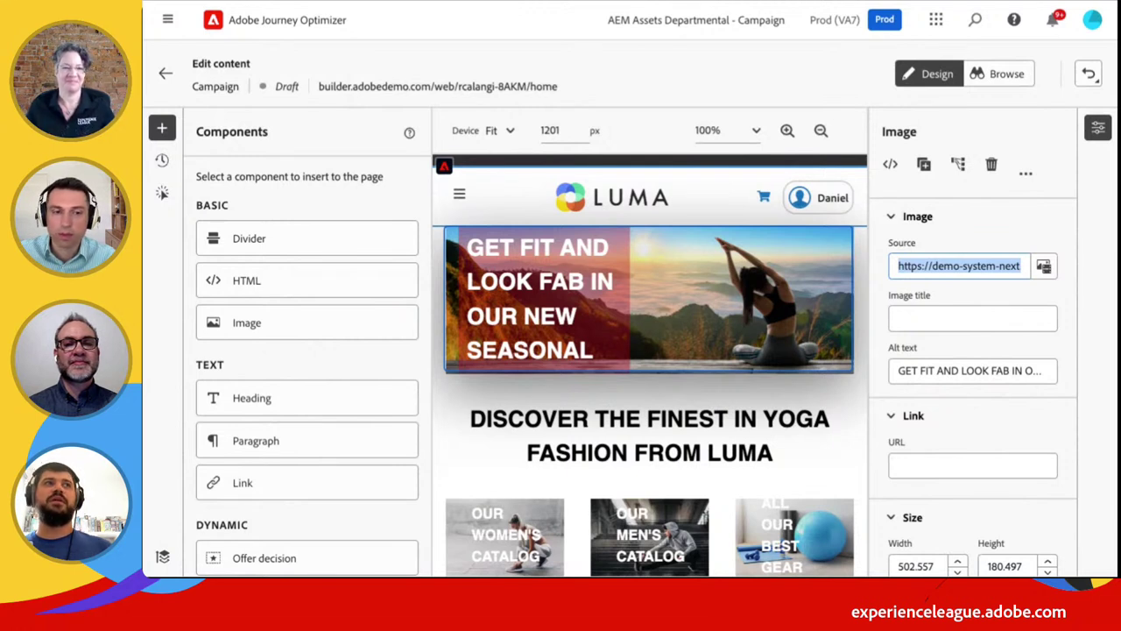
click(956, 265)
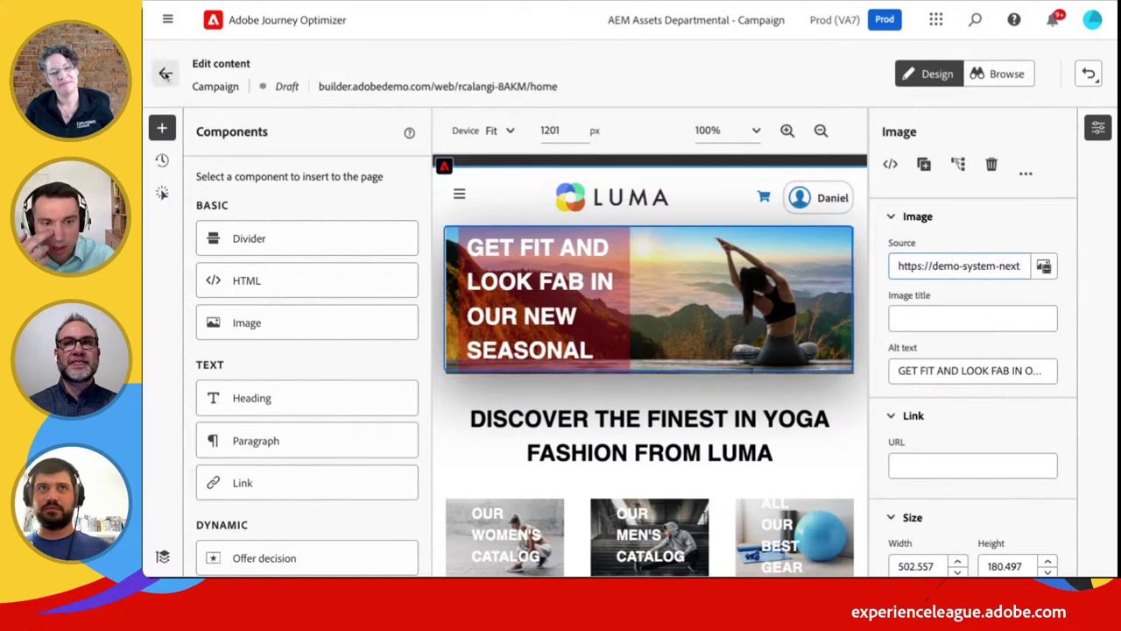
Leave the web page editor and return to the activation review to check the campaign's content, audience, action and schedule
click(166, 73)
click(1035, 69)
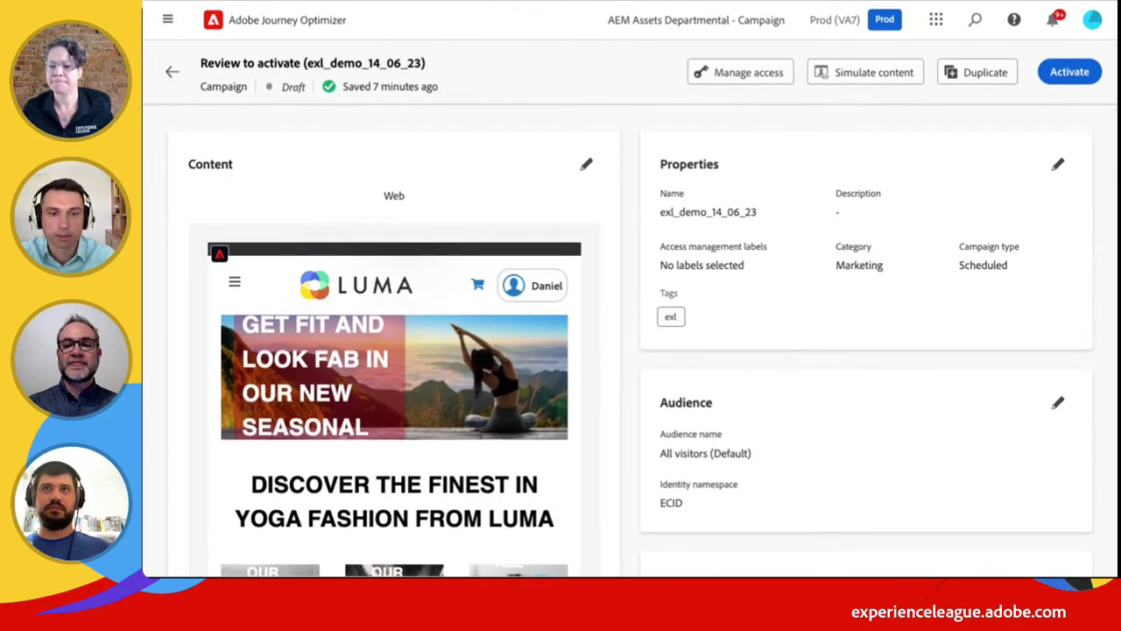
scroll(774, 319, down, 4)
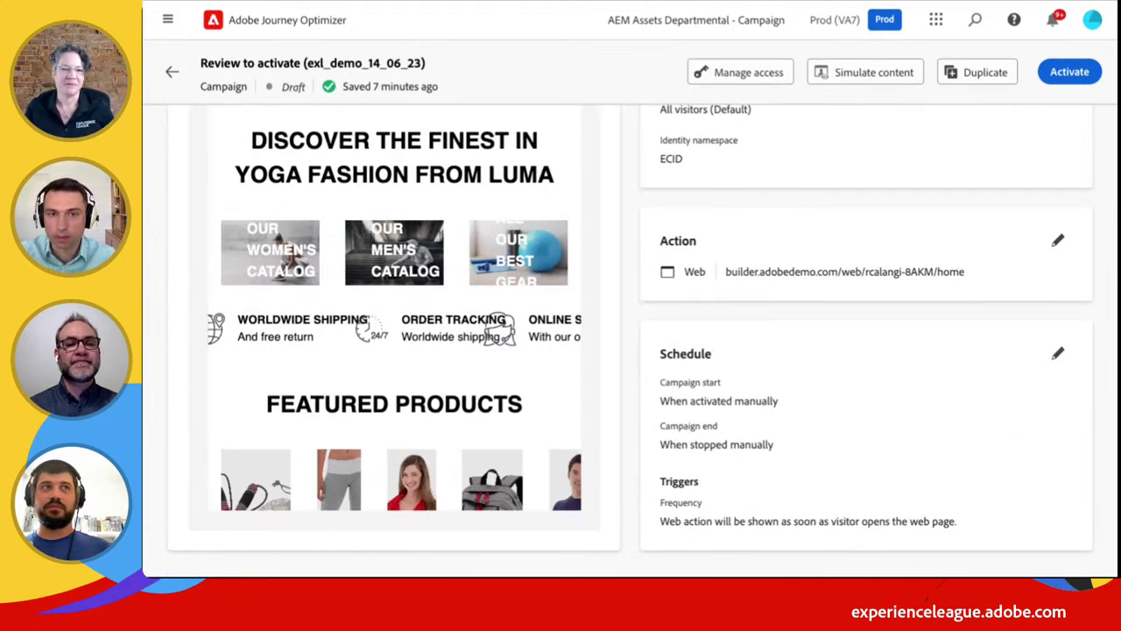
scroll(642, 336, up, 2)
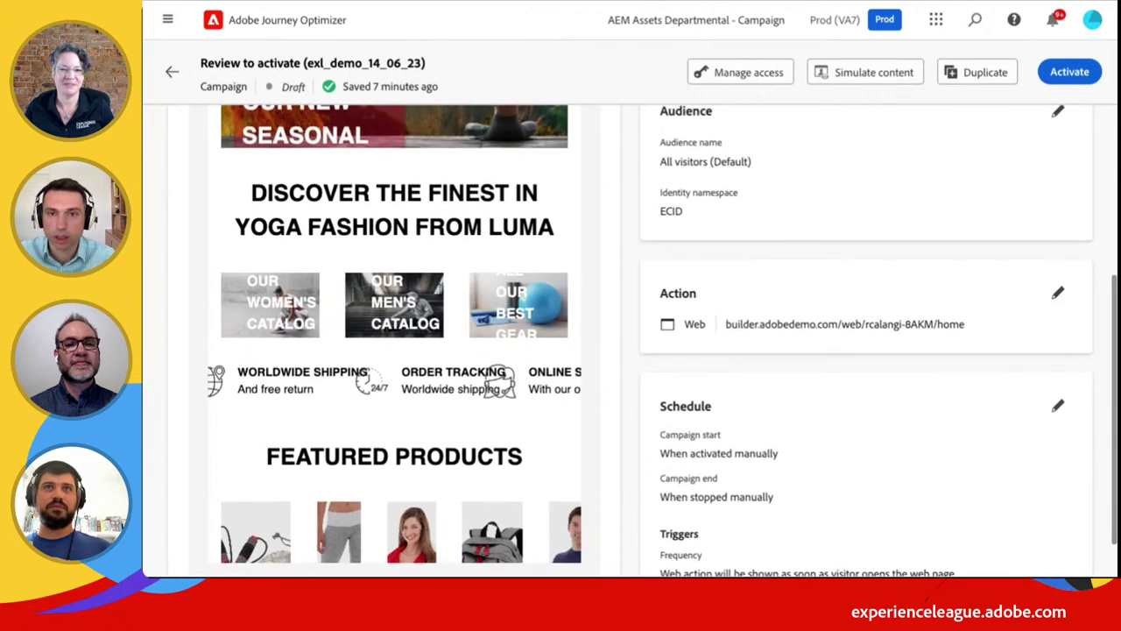
scroll(1068, 252, up, 5)
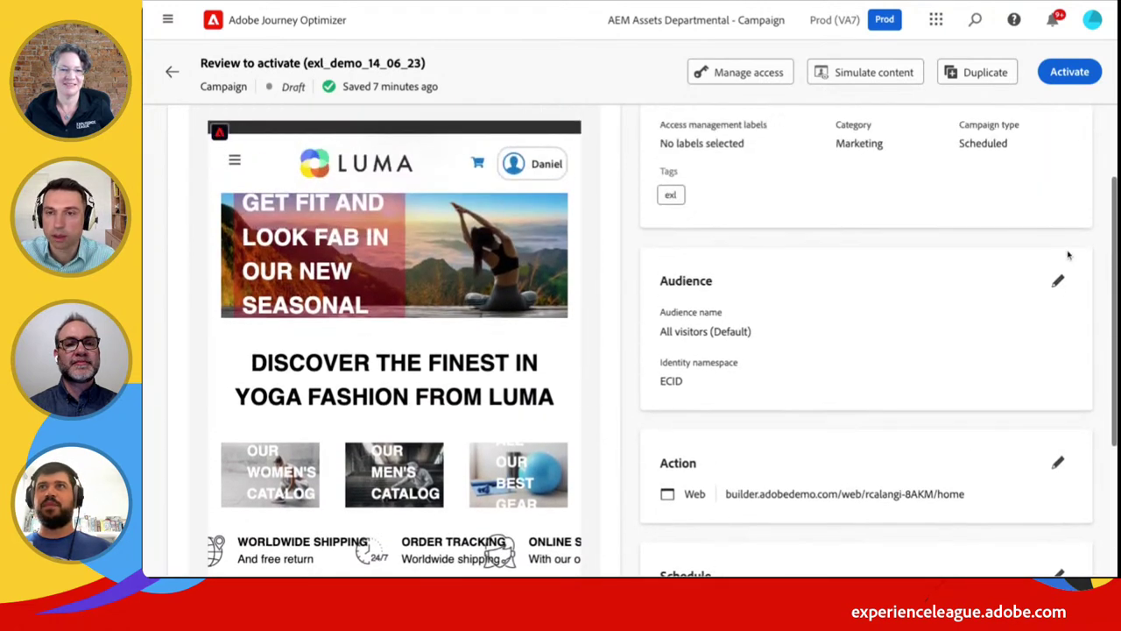
Activate the exl_demo_14_06_23 campaign and open it from the campaign list
click(1071, 74)
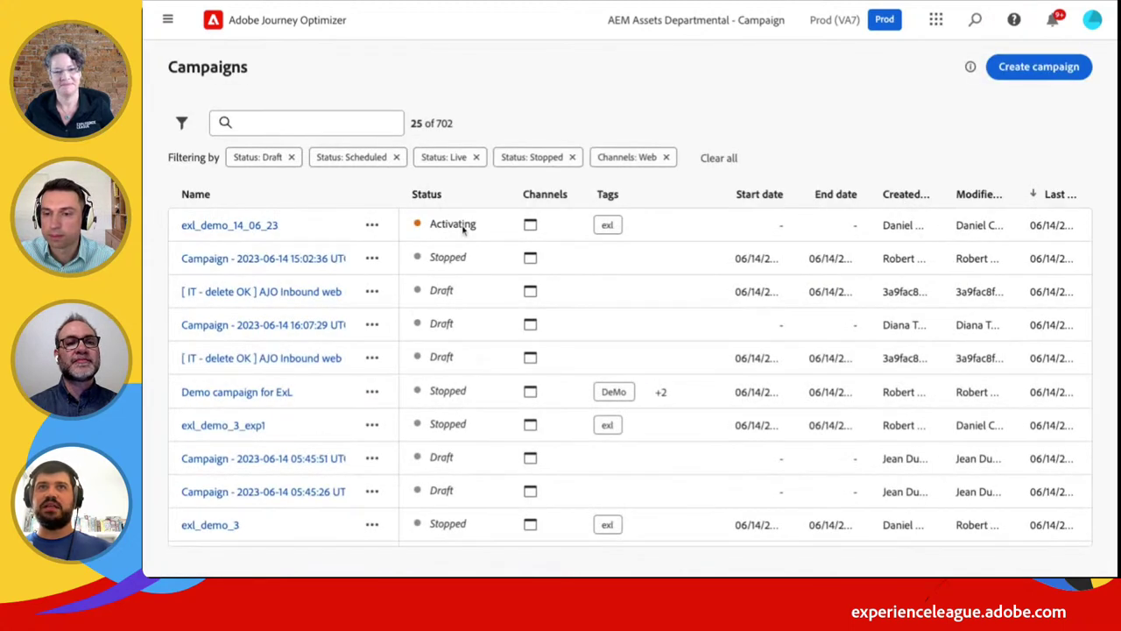
click(255, 226)
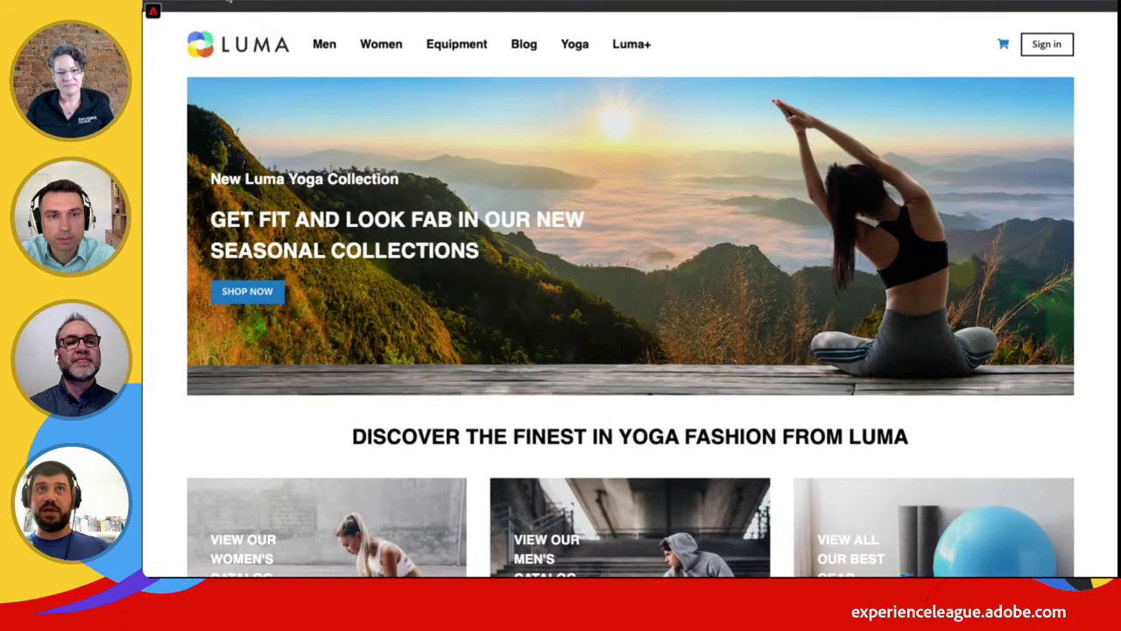
Reload the published Luma home page and check the campaign's changes to the hero section
key(ctrl+r)
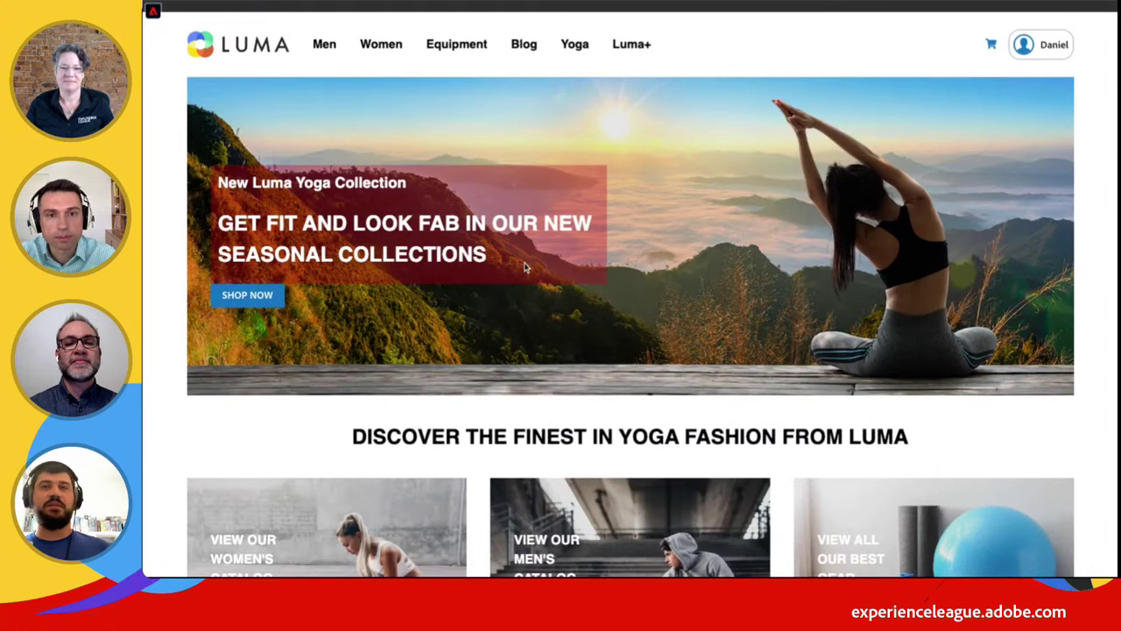
scroll(543, 273, down, 3)
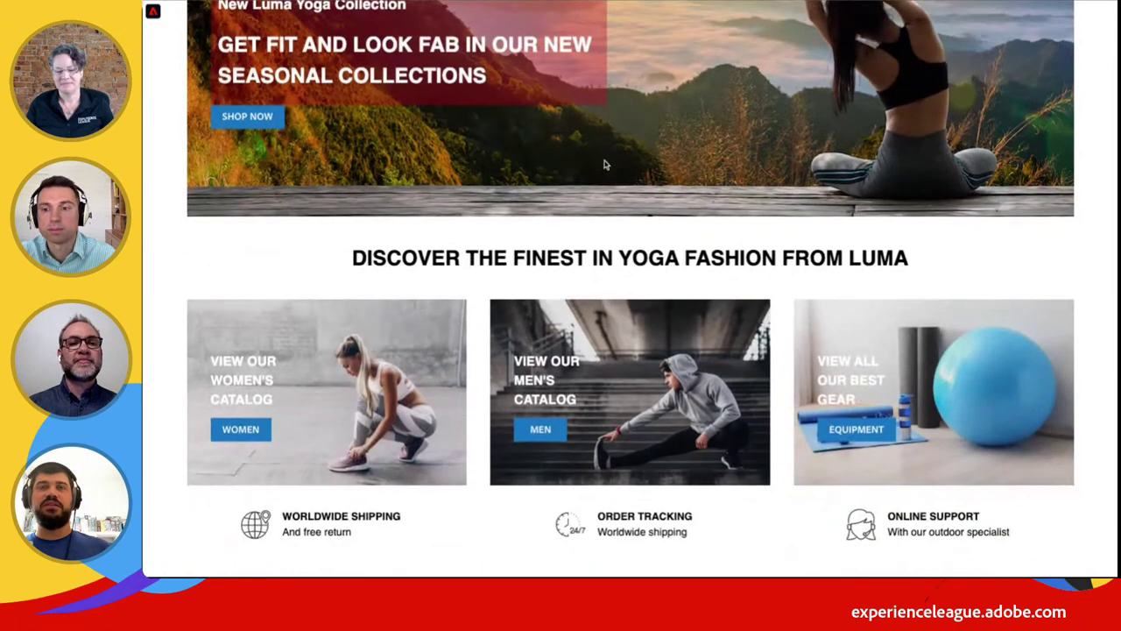
scroll(605, 165, up, 3)
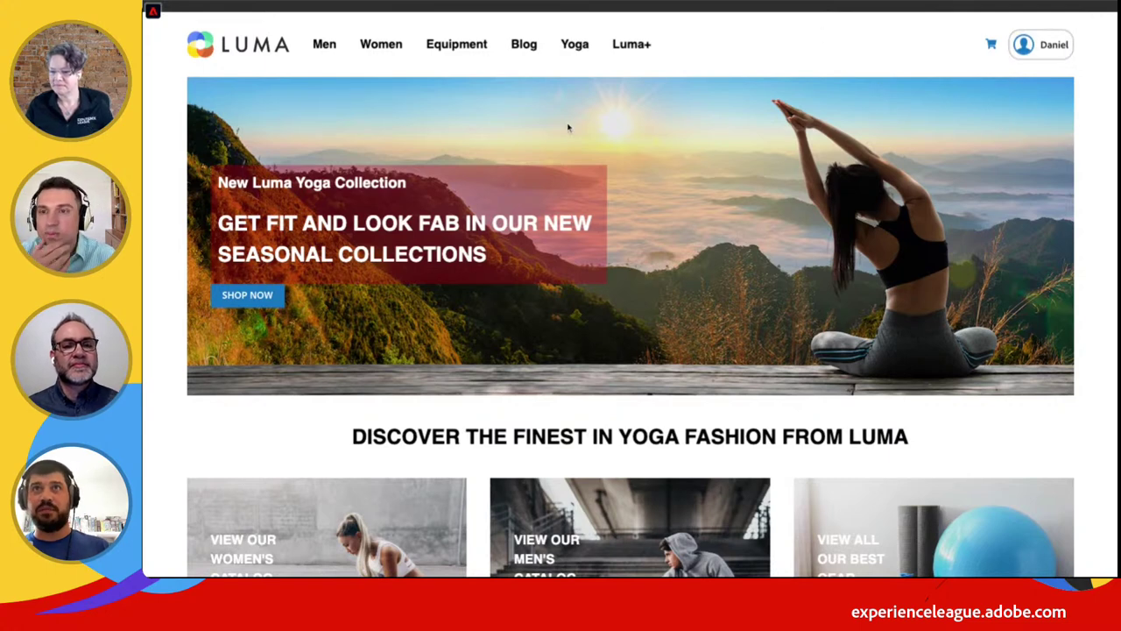
key(Escape)
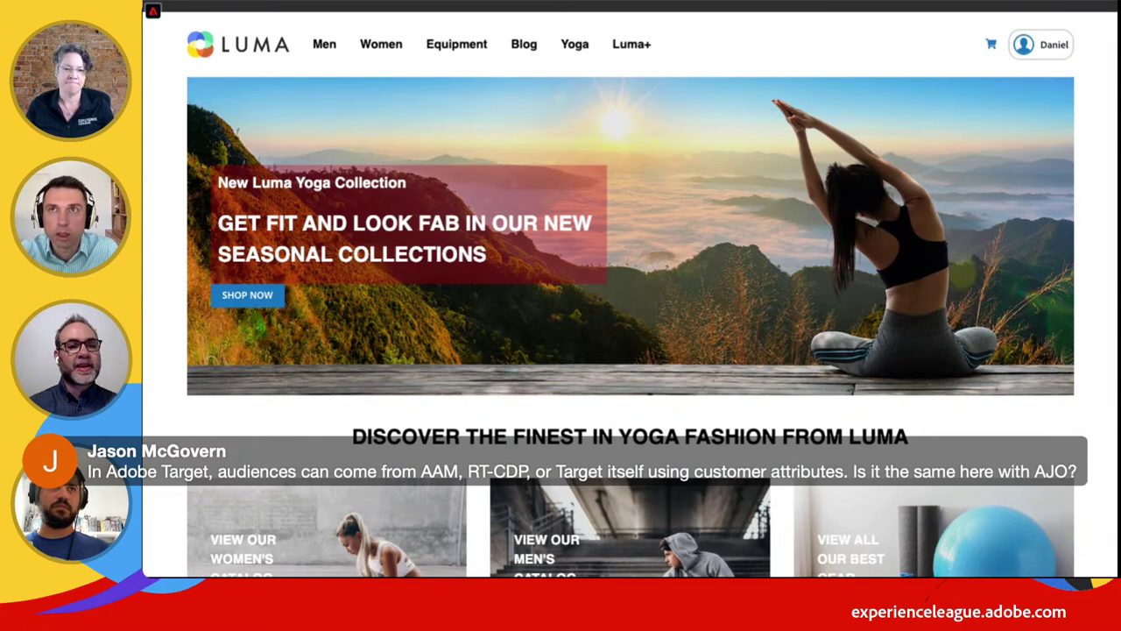
Switch back to Adobe Journey Optimizer, dismiss the error notification, and examine the live campaign's statistics and details
key(alt+Tab)
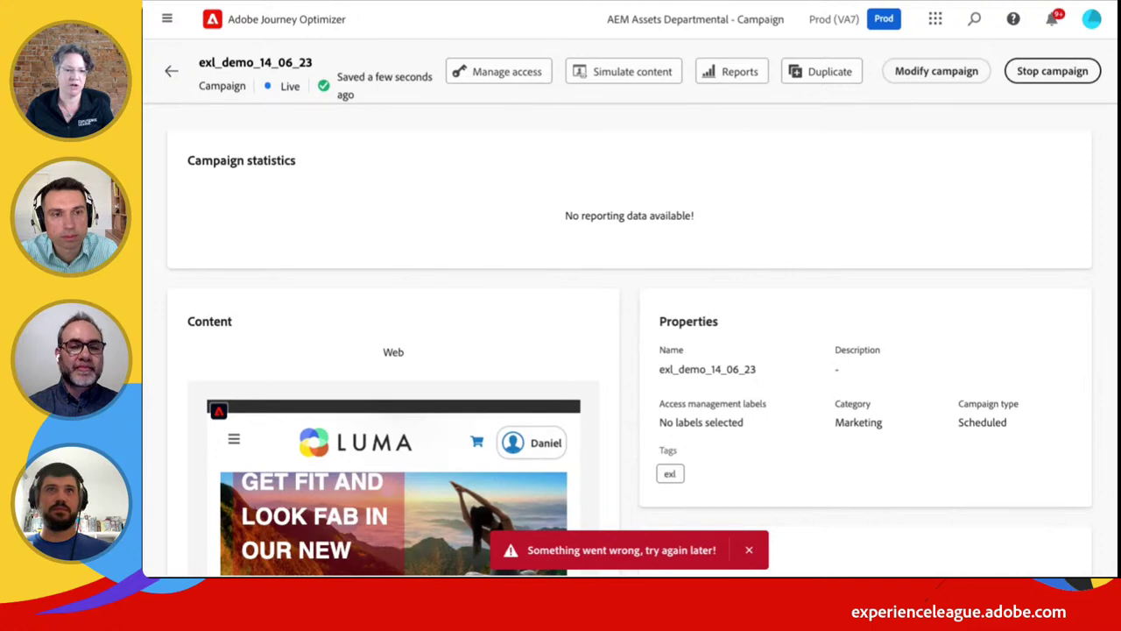
scroll(631, 350, down, 3)
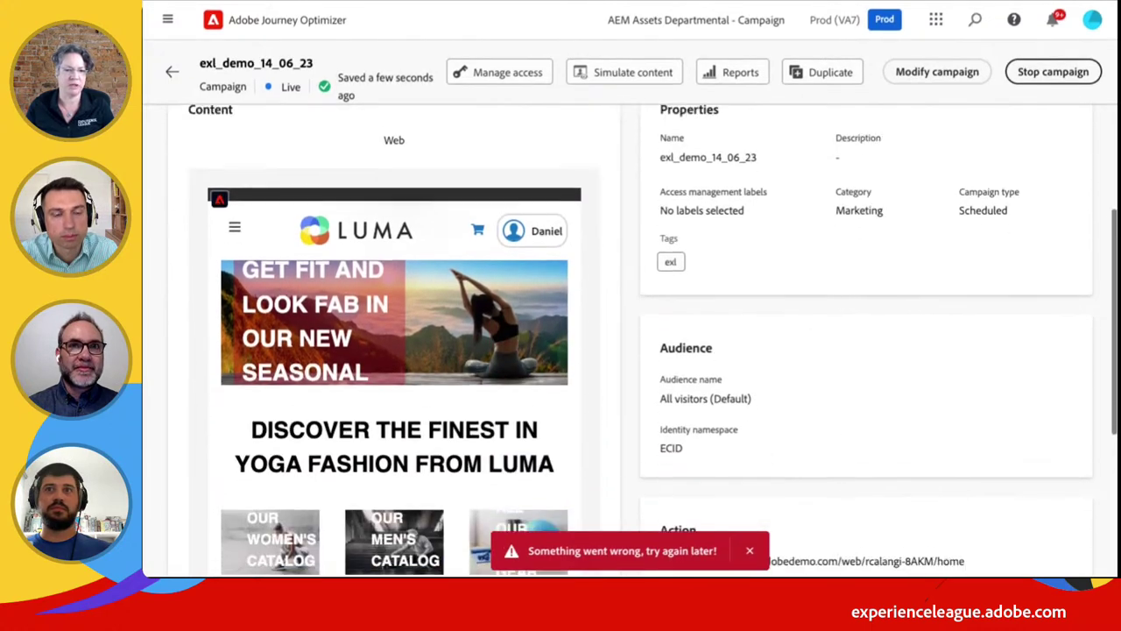
click(749, 551)
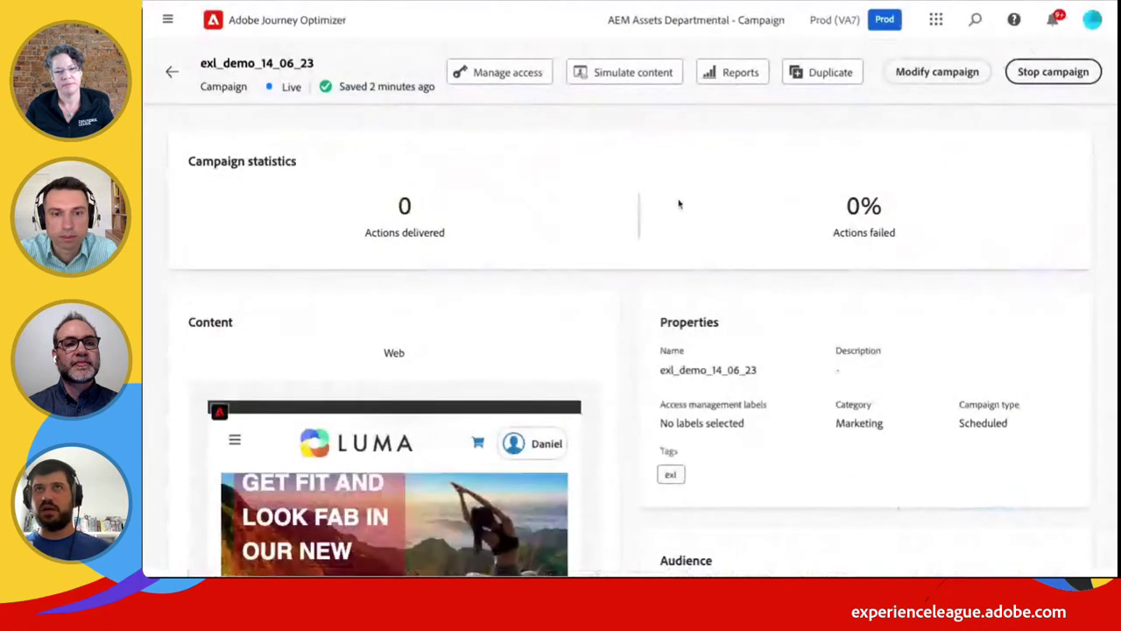
scroll(701, 281, down, 2)
scroll(700, 280, up, 1)
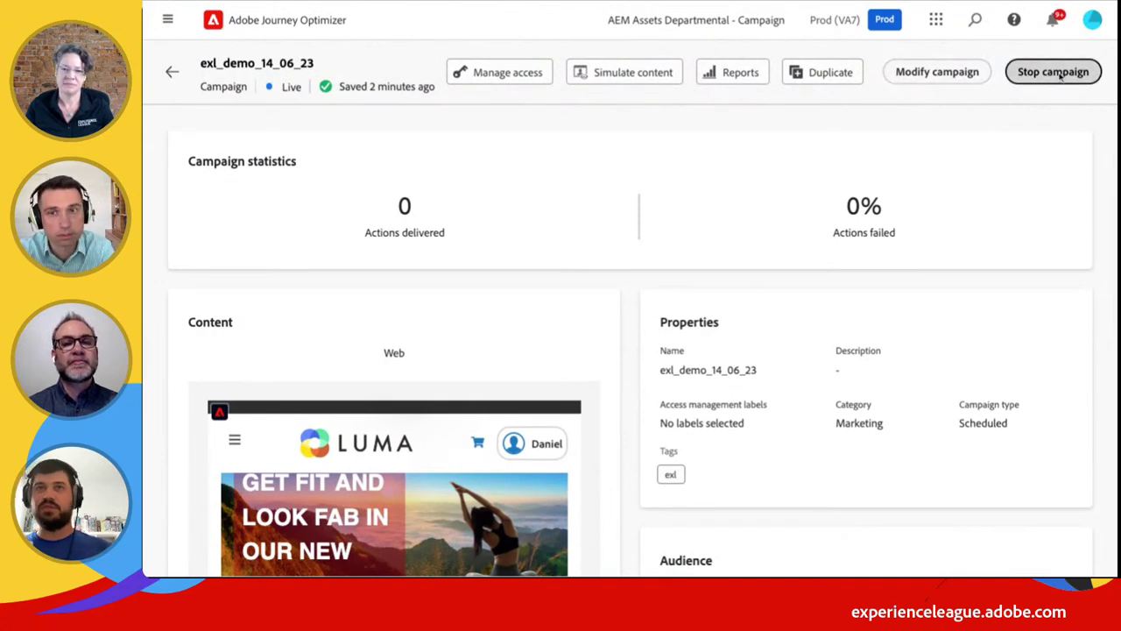
Start a modified version of the live campaign and open its web action's content for editing
click(957, 77)
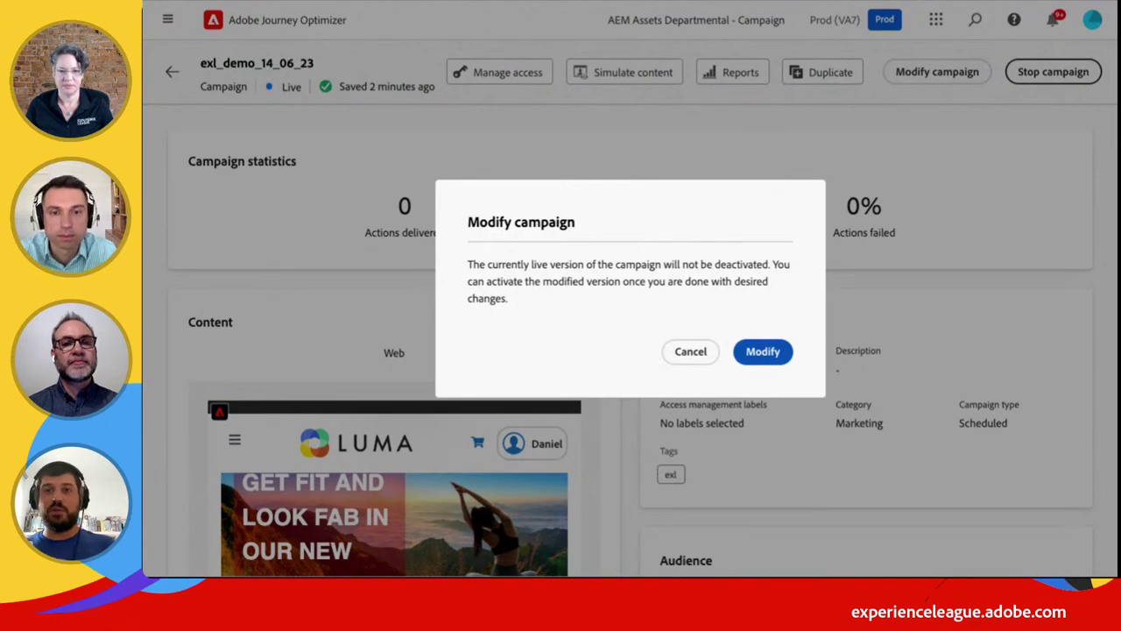
click(763, 351)
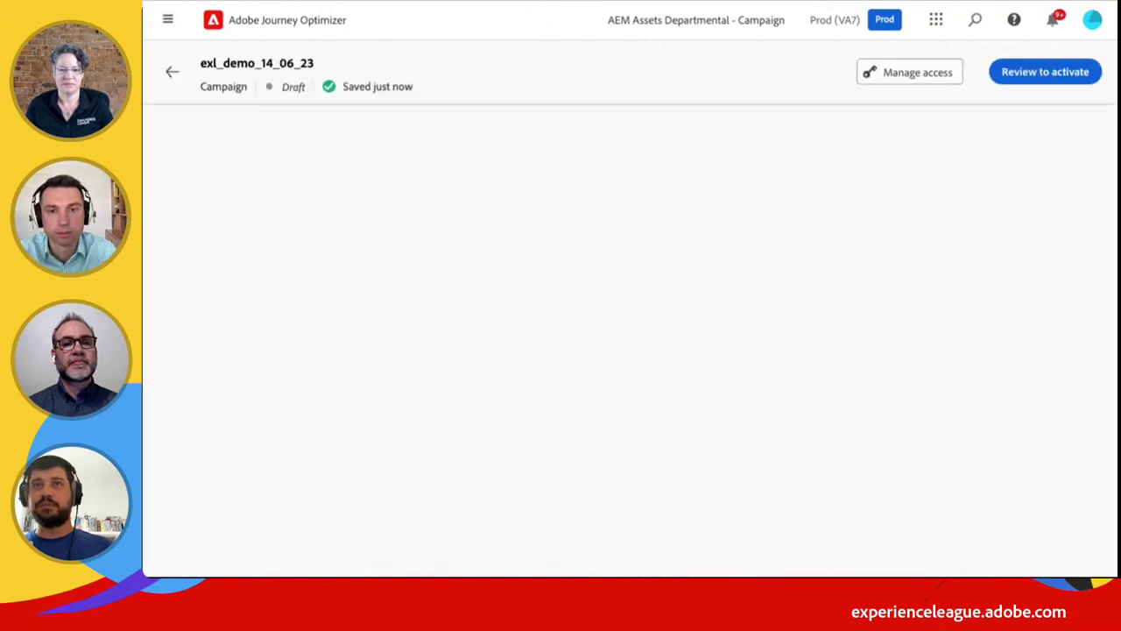
scroll(707, 228, down, 1)
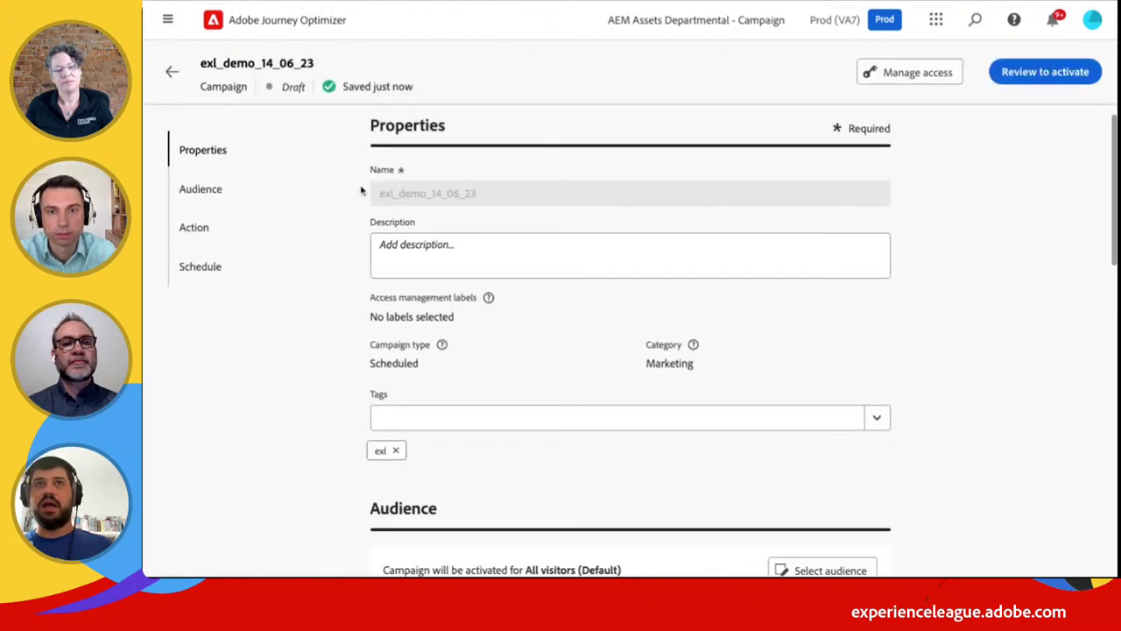
scroll(730, 289, down, 6)
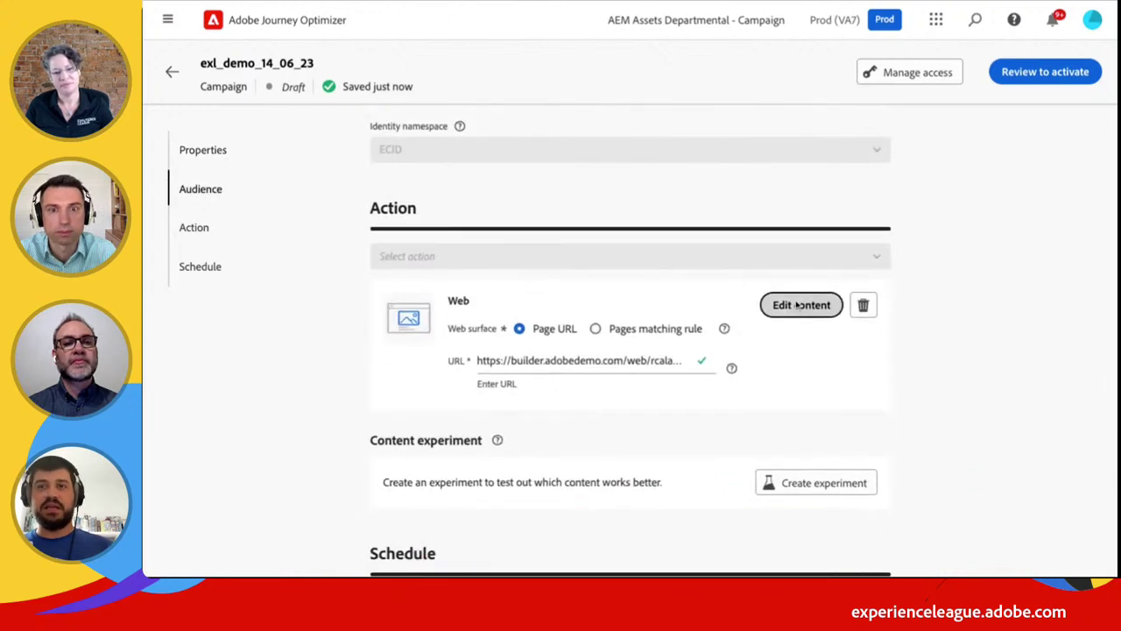
click(797, 305)
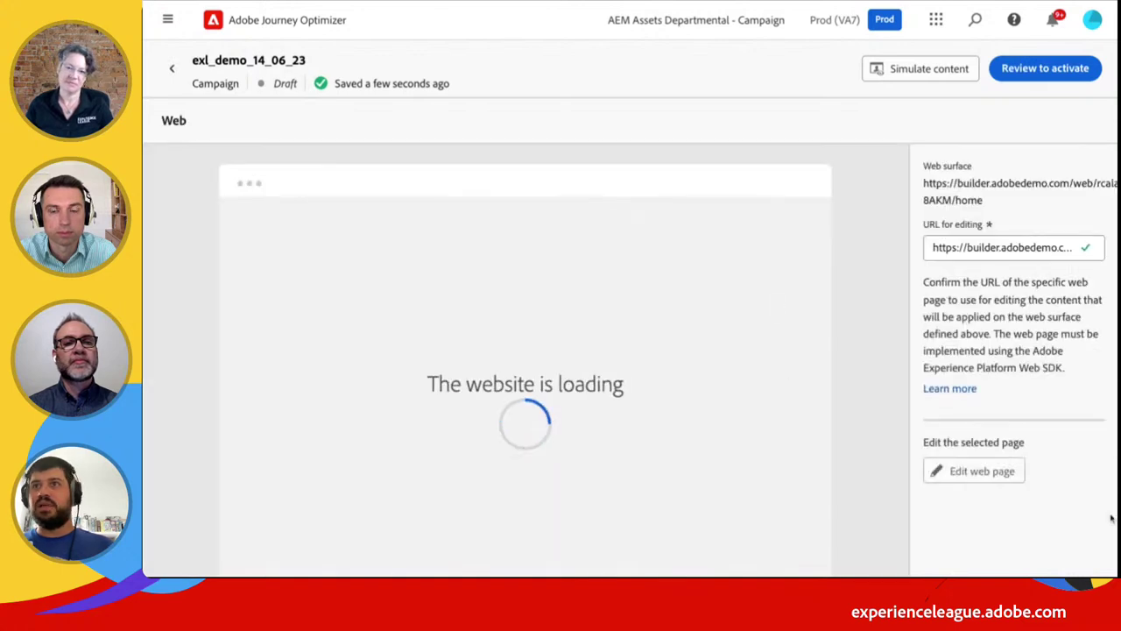
Open the campaign's web page for visual editing and hide the Properties panel to enlarge the page view
click(982, 471)
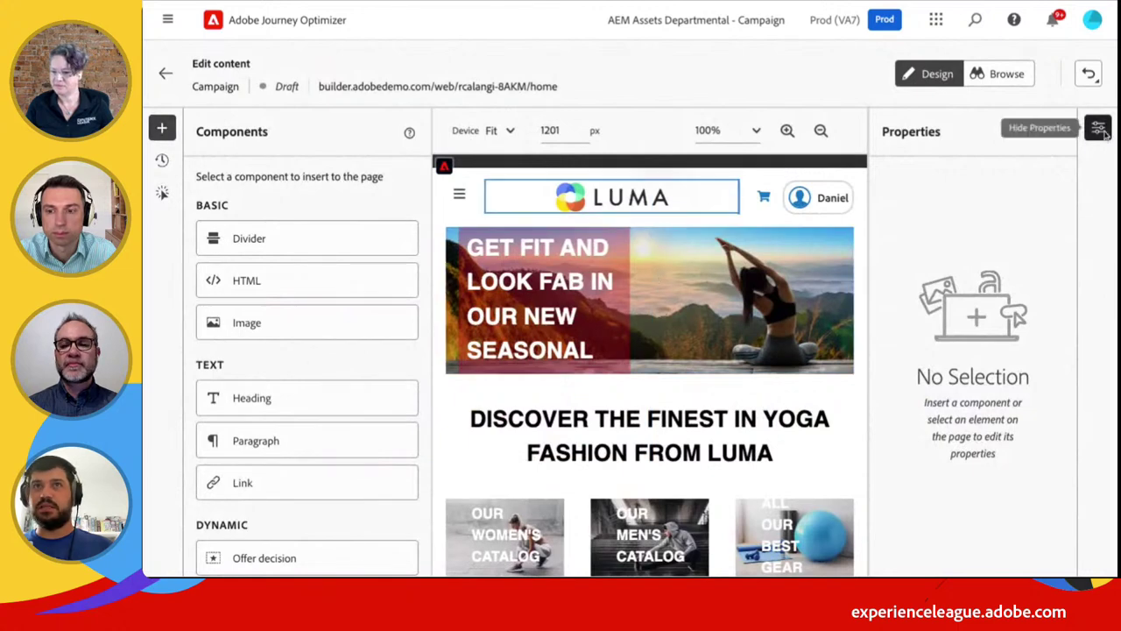
click(1099, 128)
scroll(730, 320, down, 1)
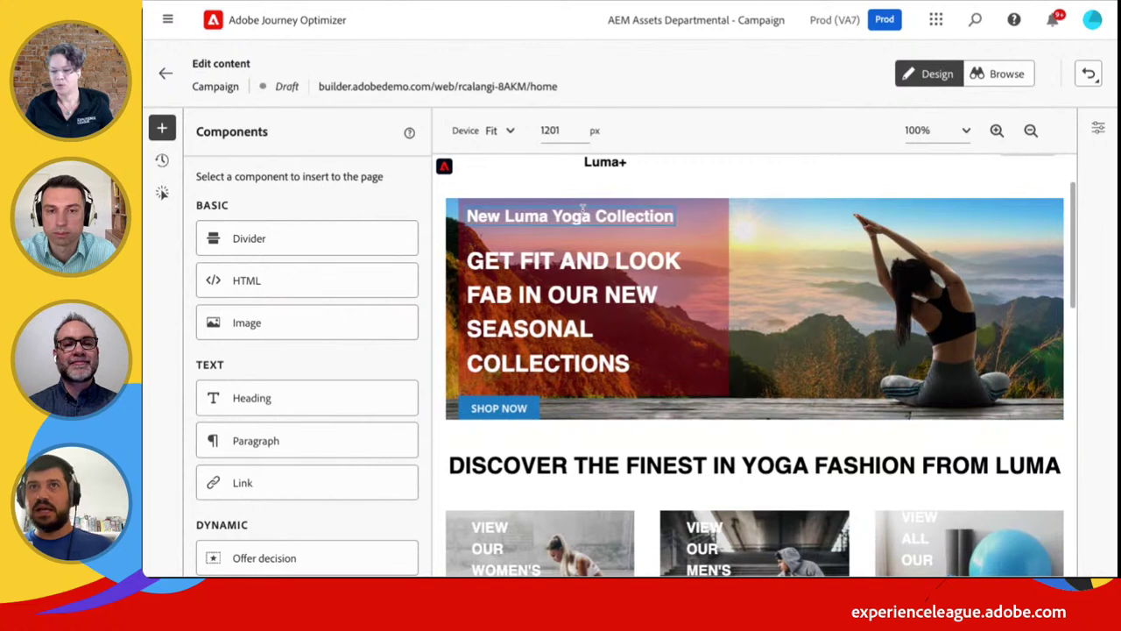
scroll(745, 263, up, 1)
scroll(805, 246, down, 1)
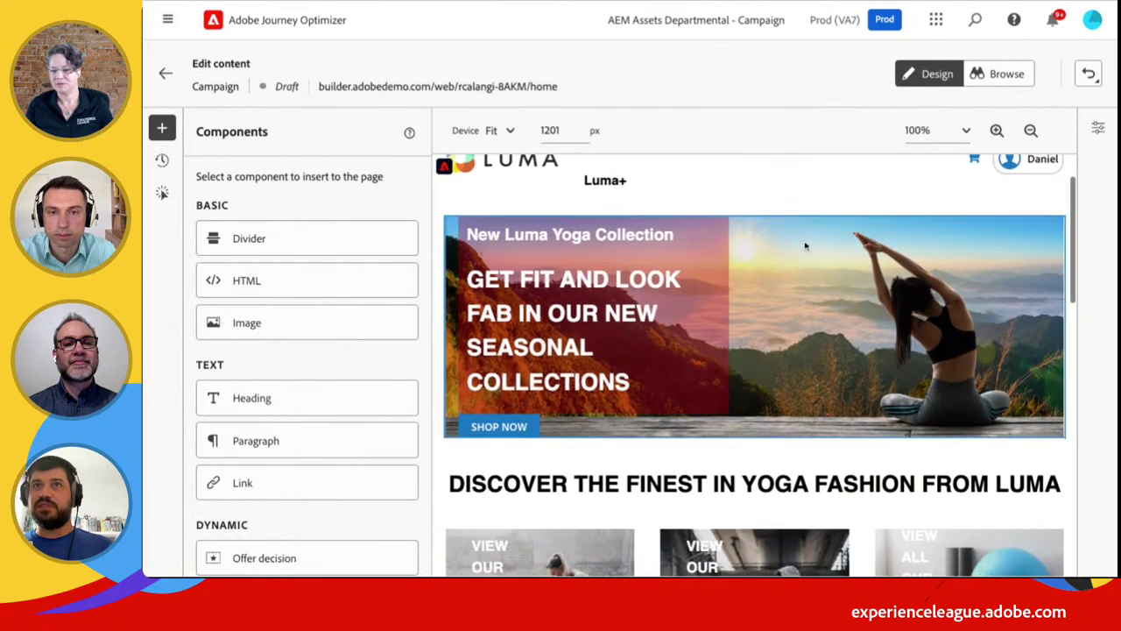
Add click tracking to the hero's SHOP NOW area and name the tracked action "shop button"
click(588, 423)
click(629, 382)
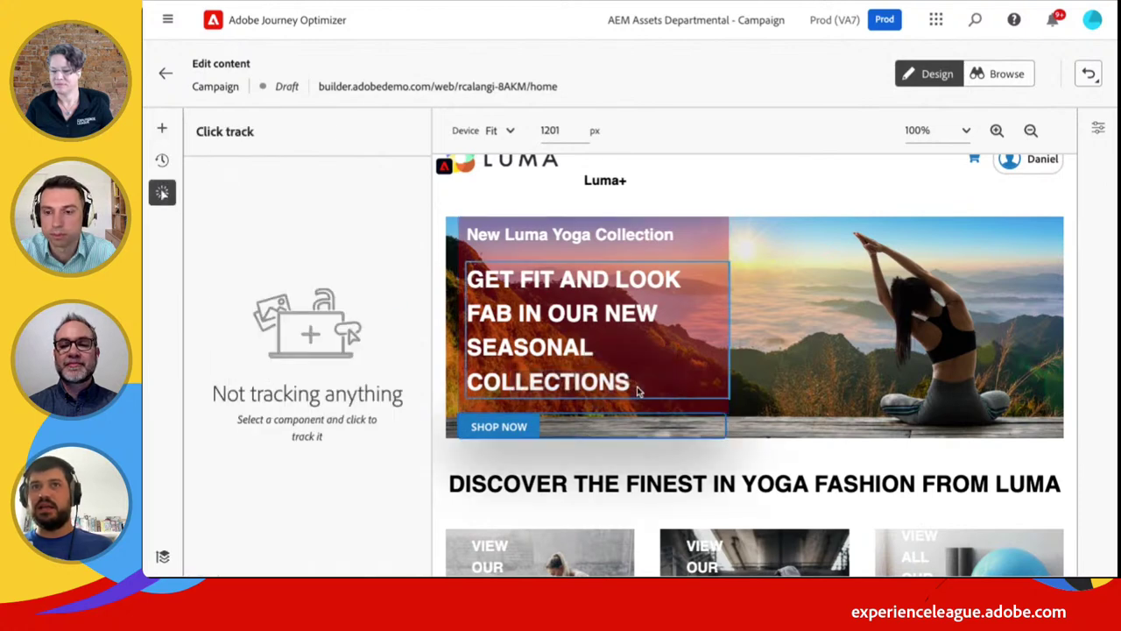
click(334, 237)
key(ctrl+a)
key(BackSpace)
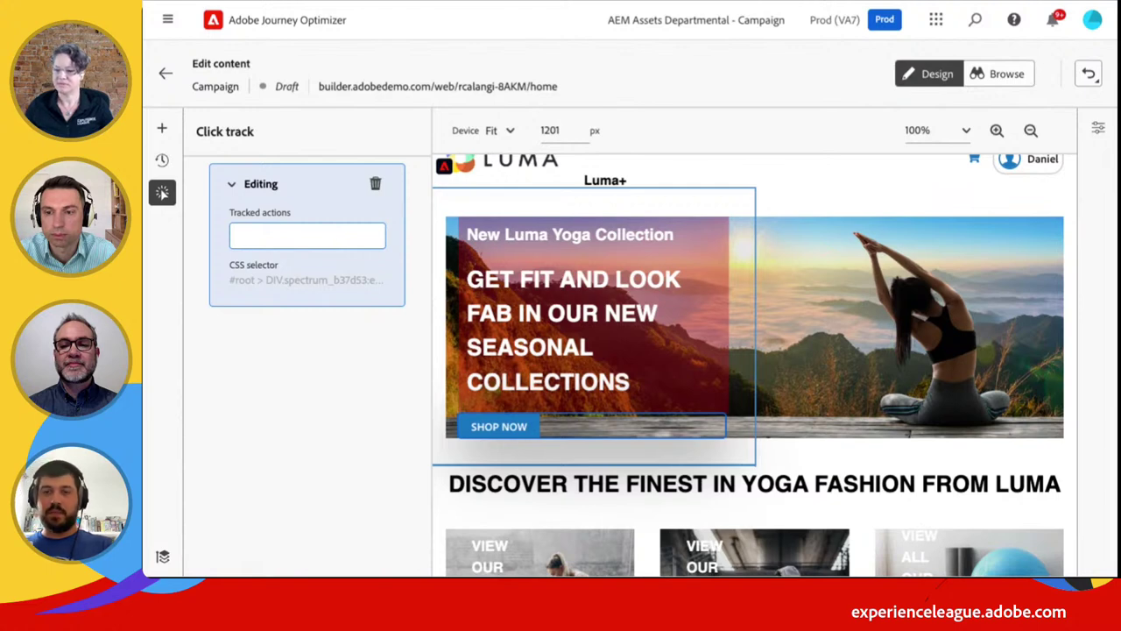
text(shop button)
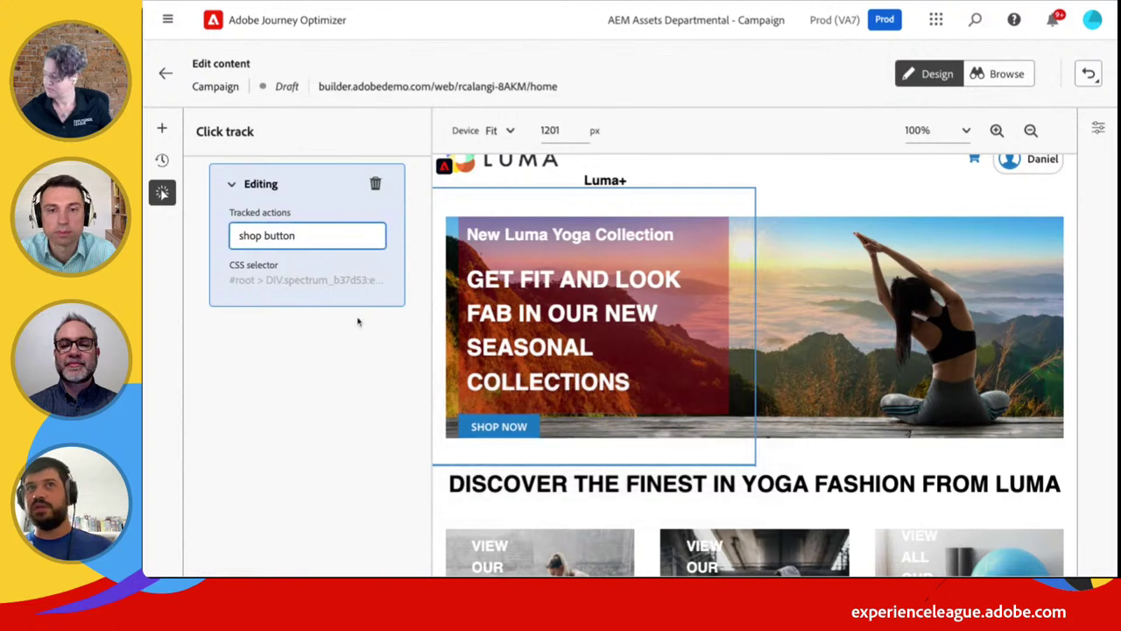
click(270, 371)
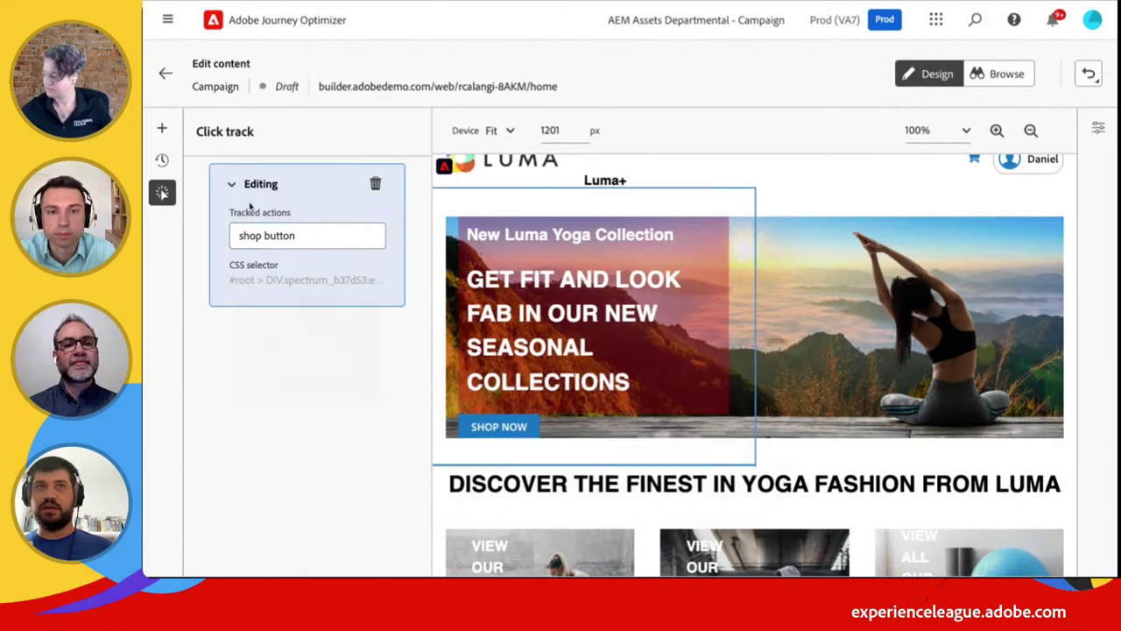
click(224, 185)
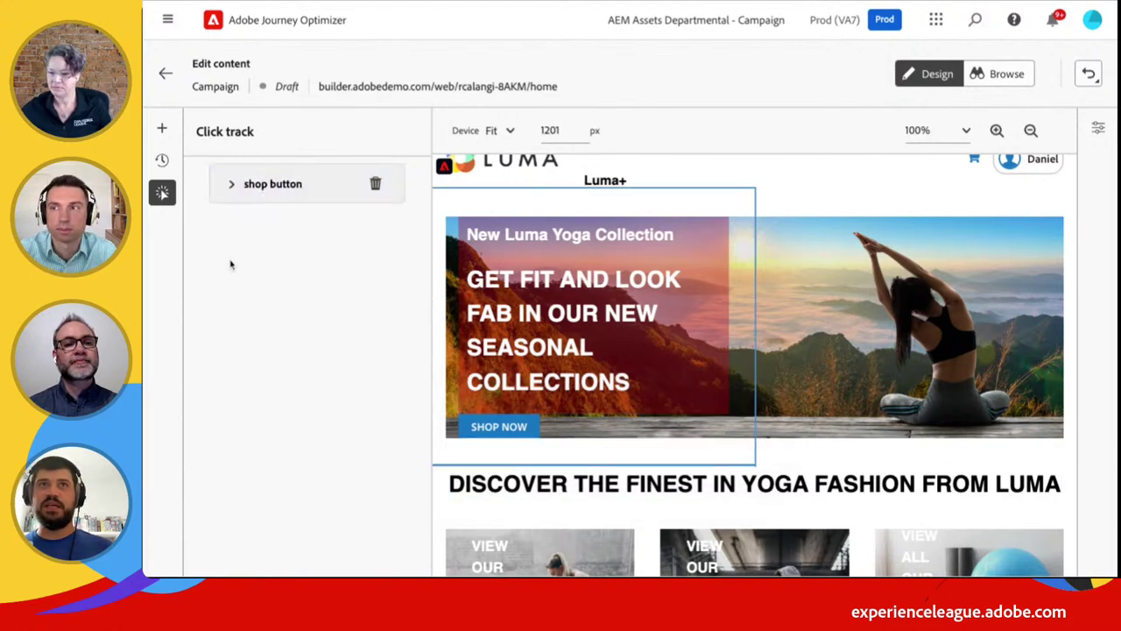
Hide the component list, open personalization for the hero's "New Luma Yoga Collection" paragraph, and replace its text with "Hey, "
click(162, 129)
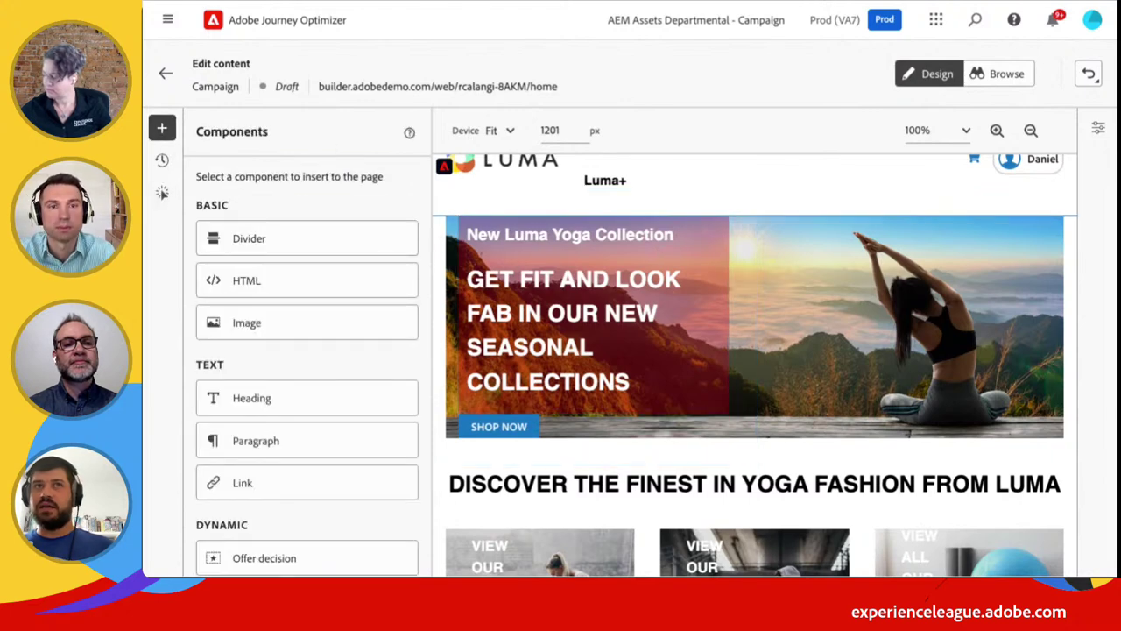
click(162, 129)
click(408, 290)
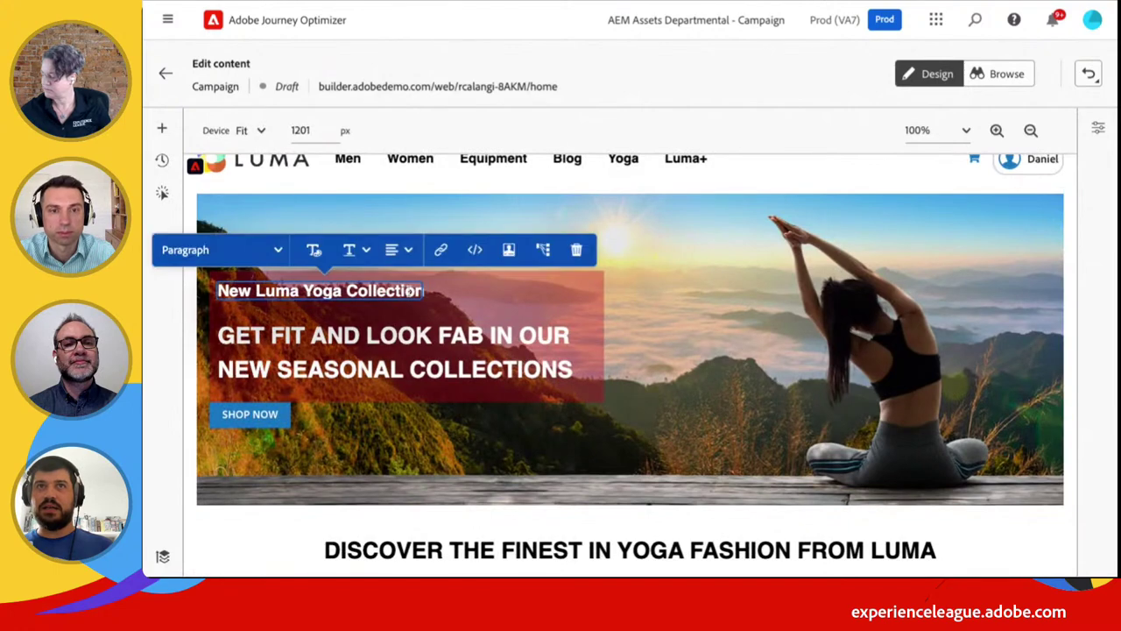
click(508, 251)
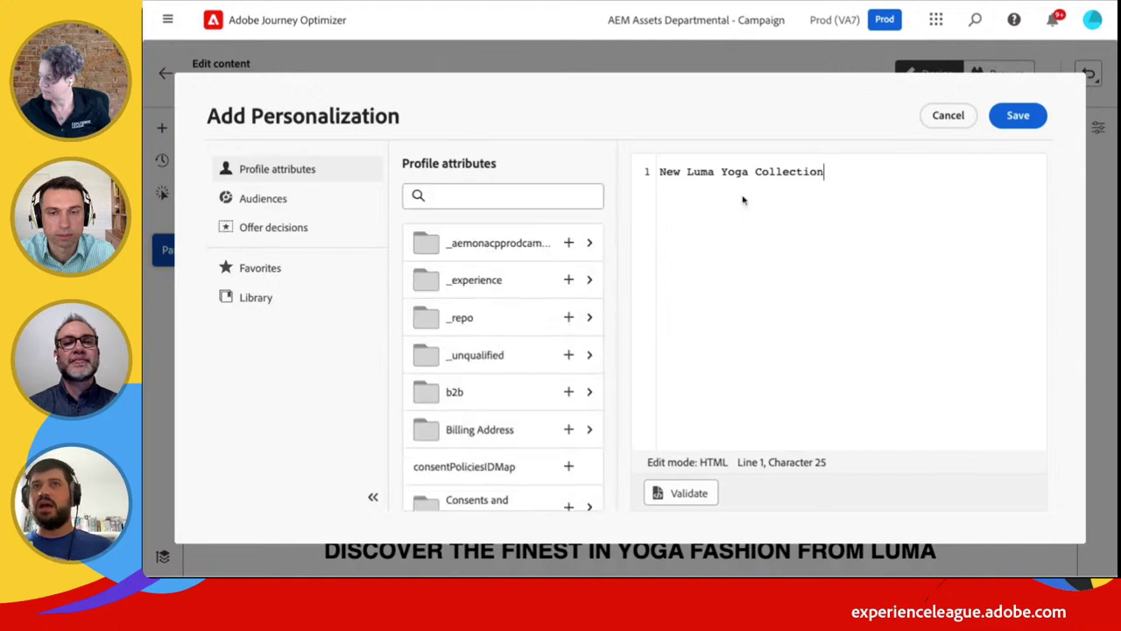
drag(660, 173, 865, 390)
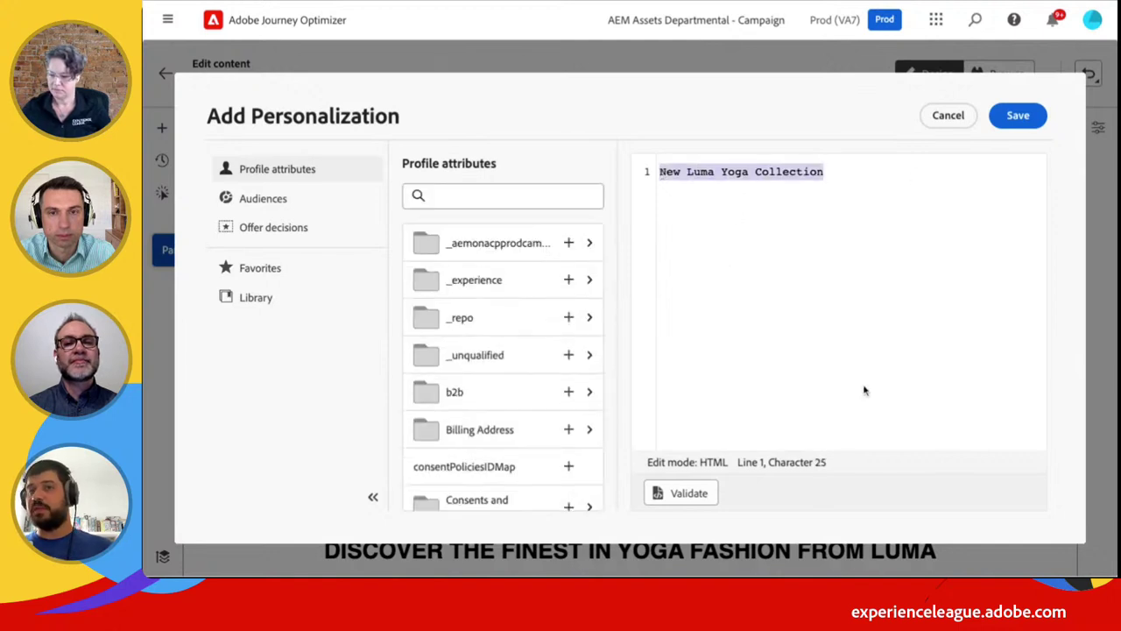
key(BackSpace)
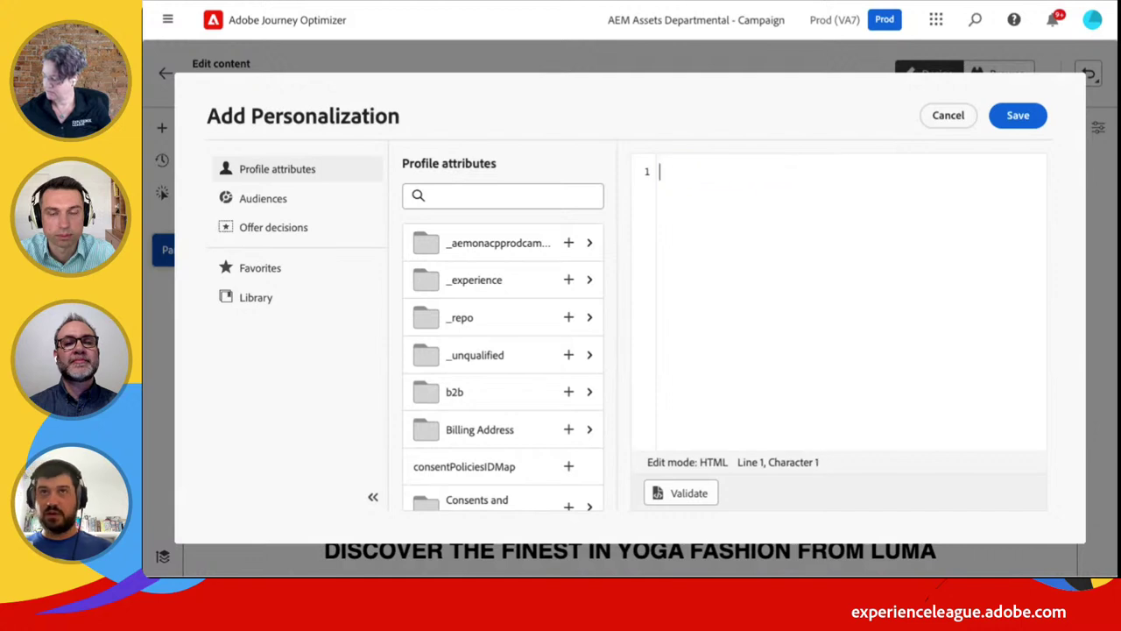
text(Hey,)
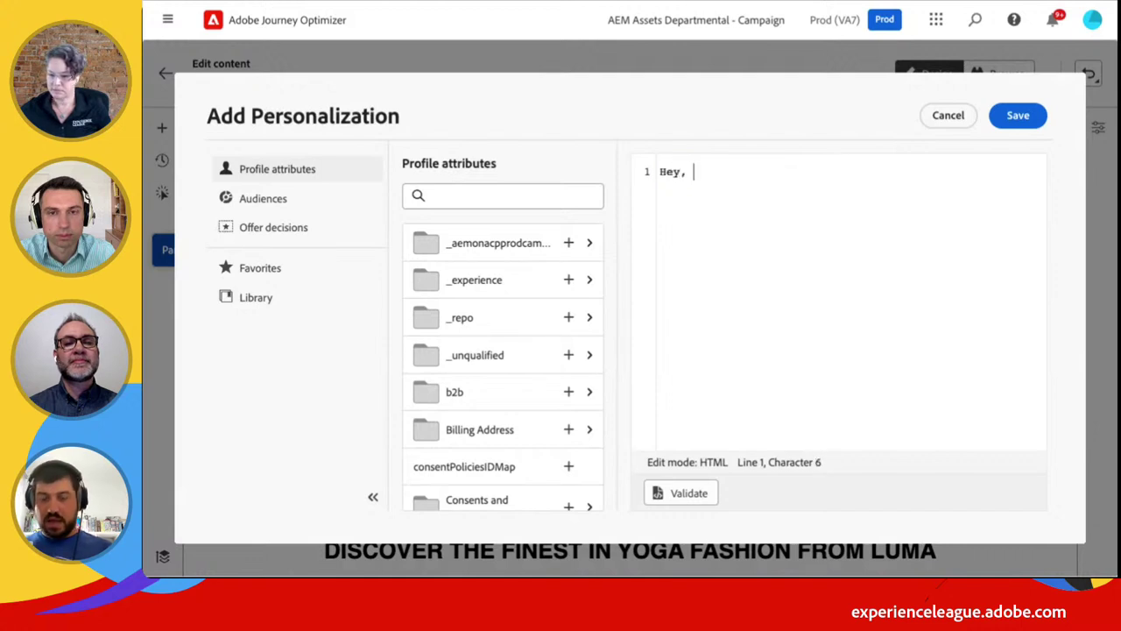
Insert the profile's First name attribute from Person > Full name, add ", welcome to Luma!" after it, and save the personalization
click(538, 200)
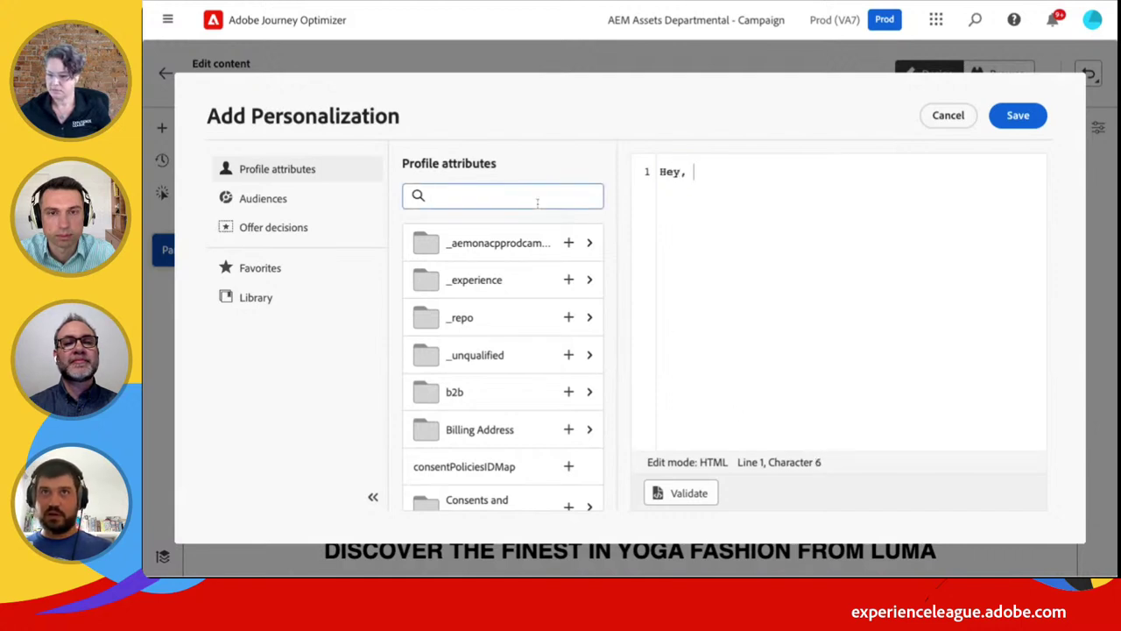
text(first name)
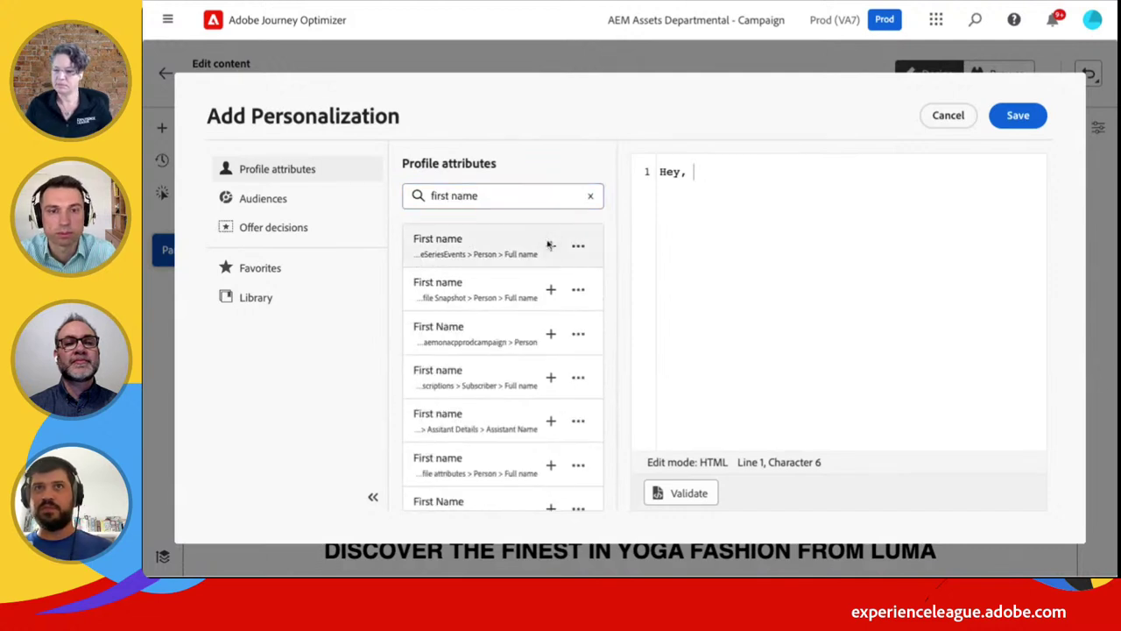
scroll(549, 254, down, 1)
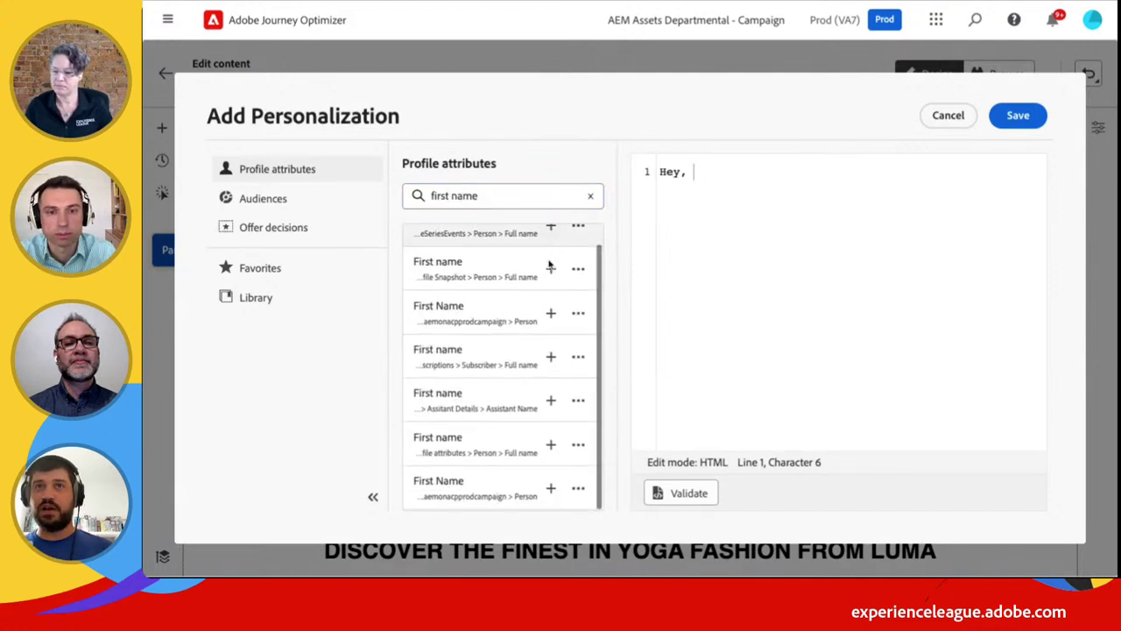
click(551, 445)
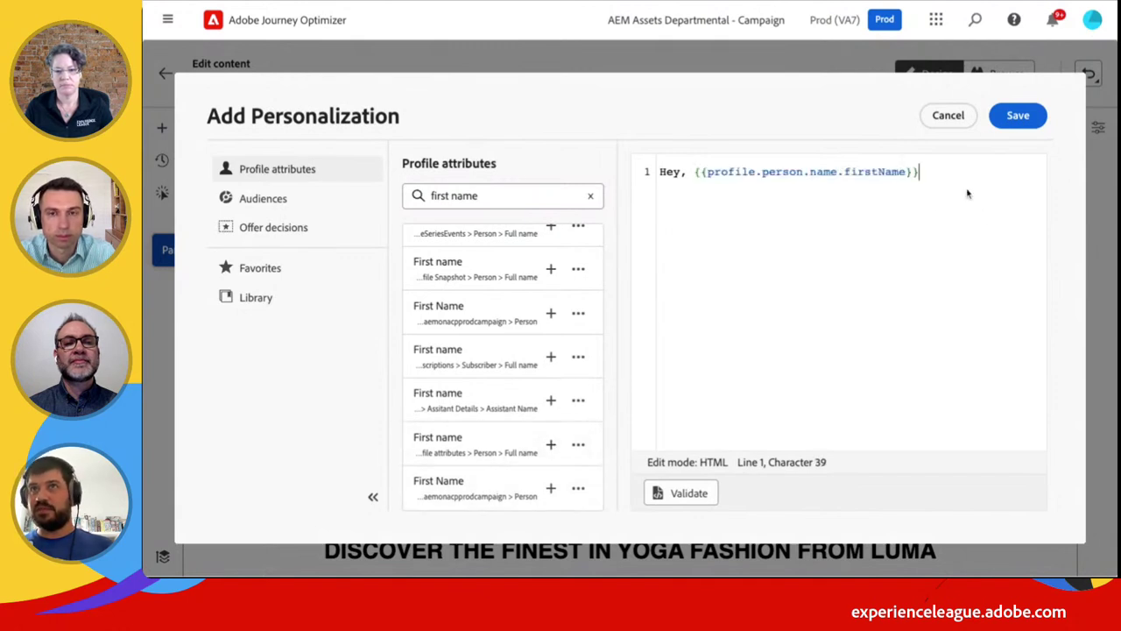
text(, )
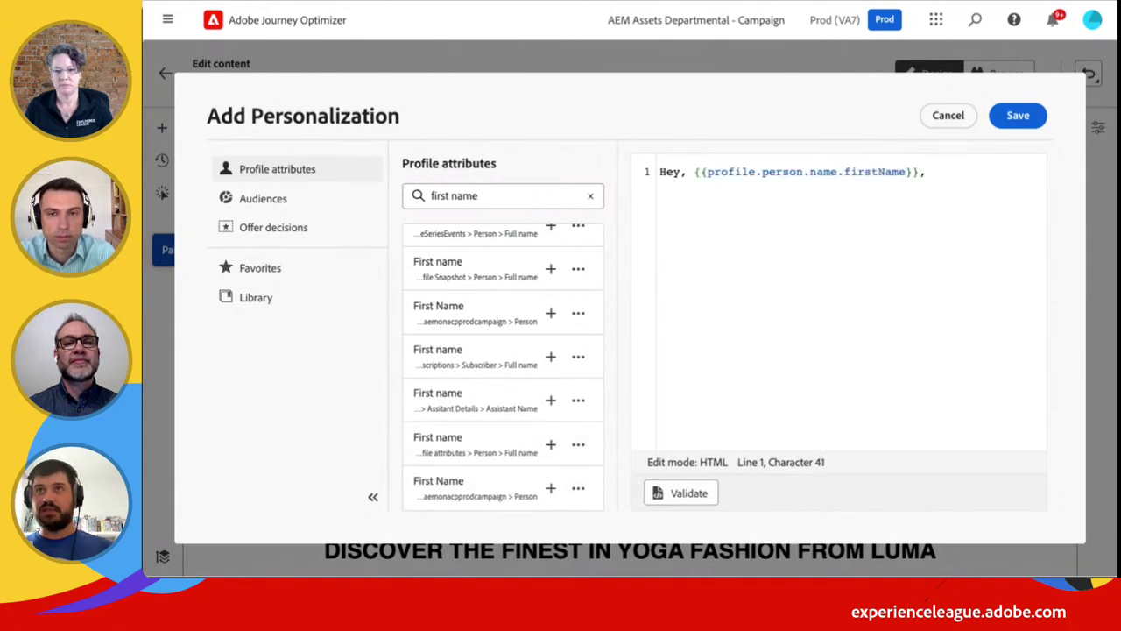
text(welcome to )
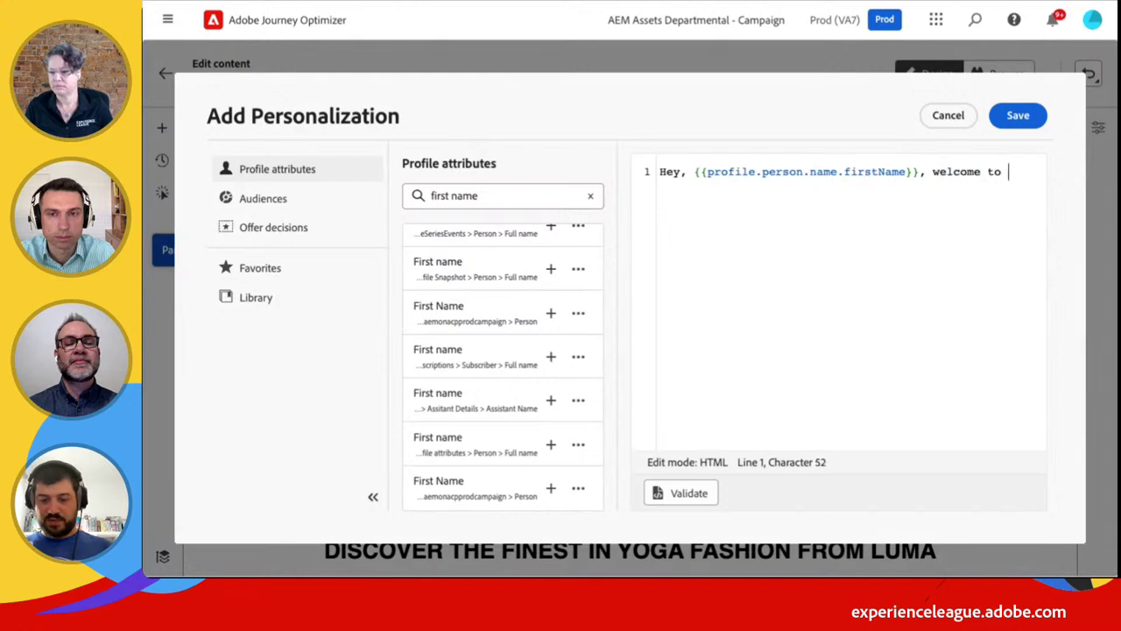
text(Luma!)
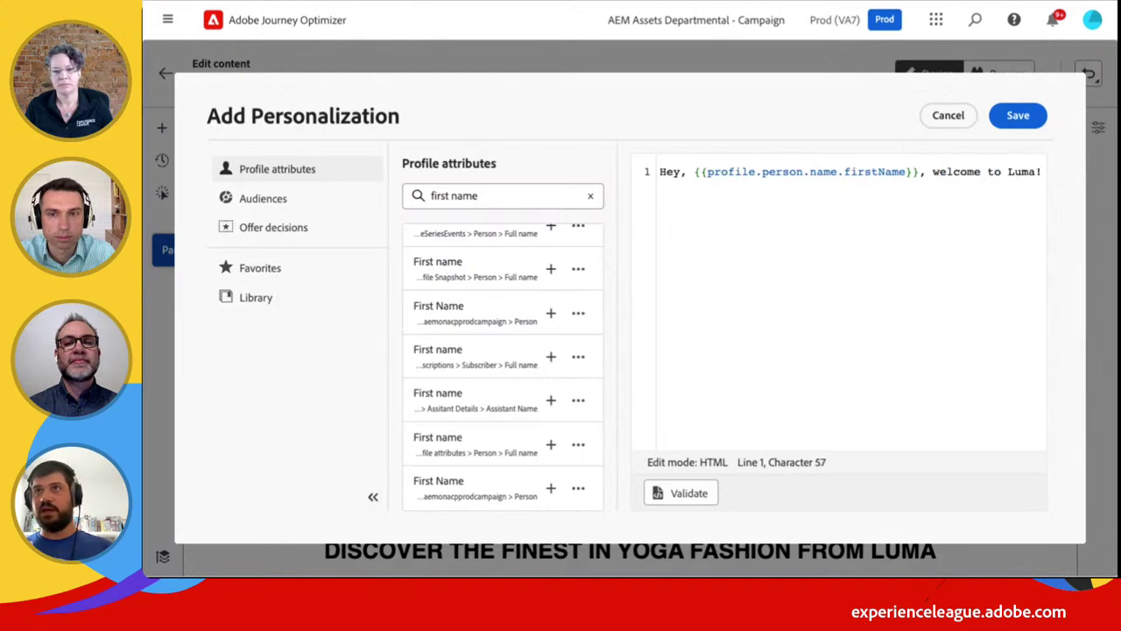
click(1000, 117)
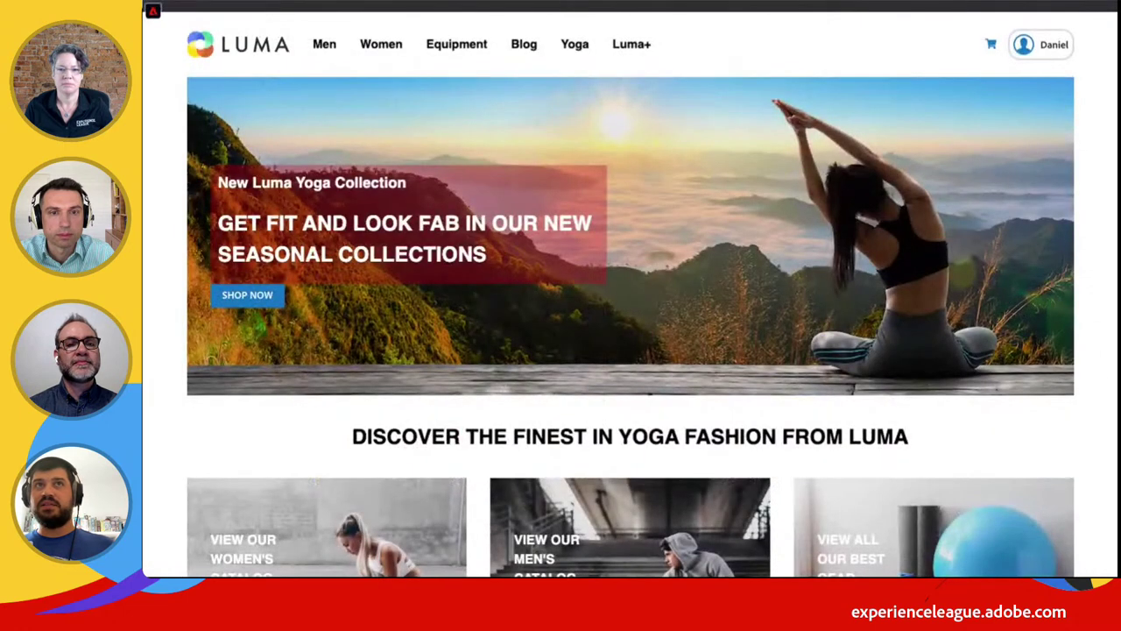
Reload the live Luma home page and check whether the hero text has changed there
key(F5)
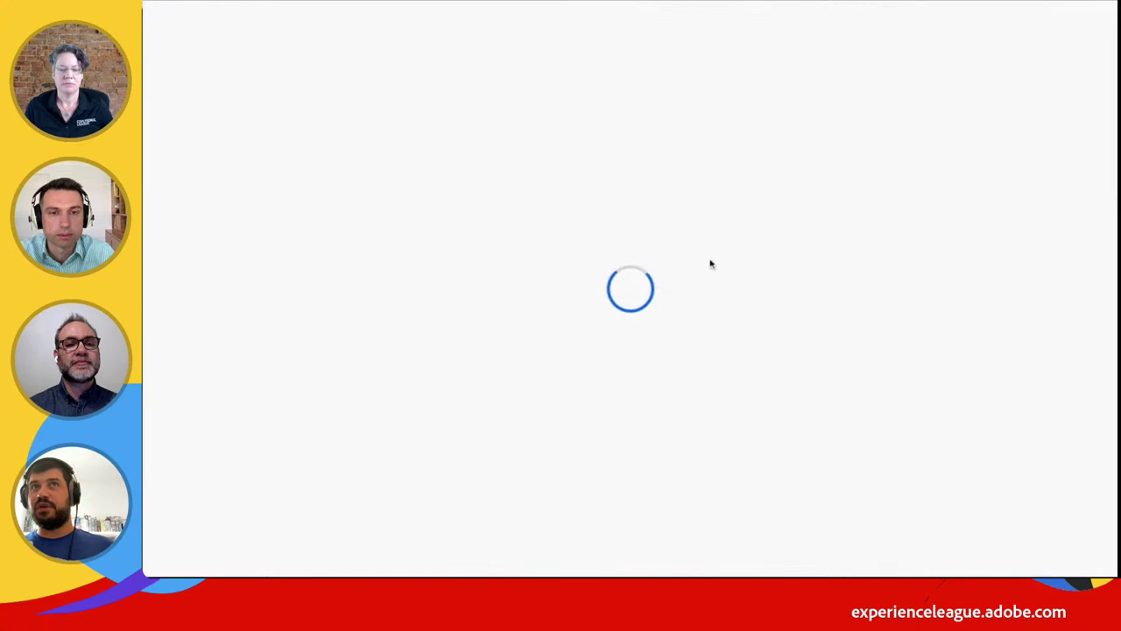
scroll(533, 359, down, 3)
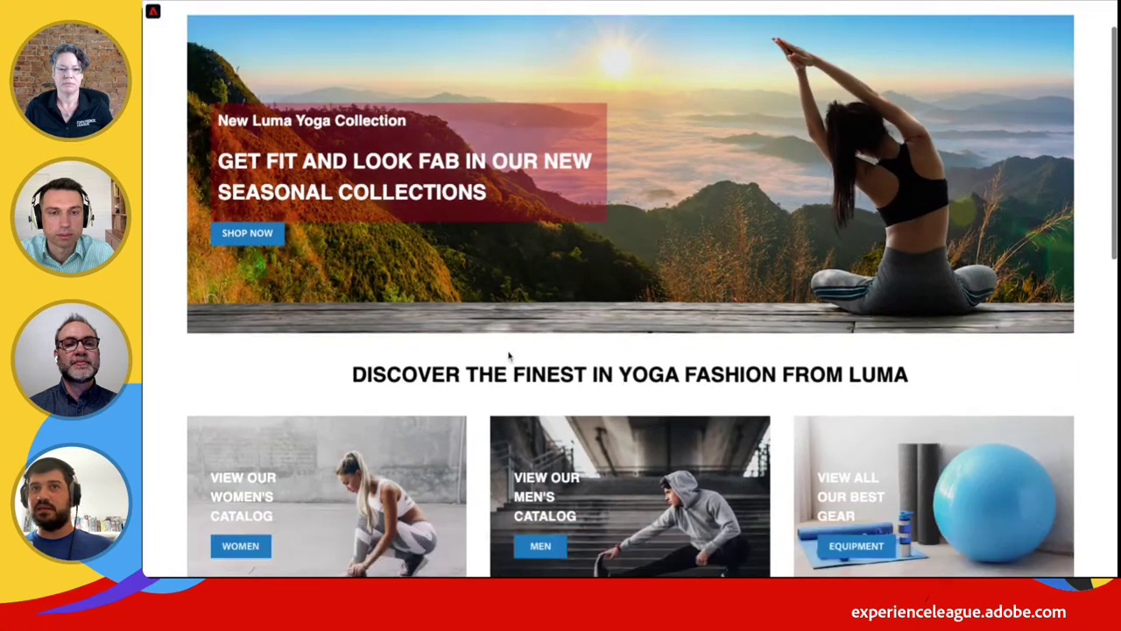
scroll(510, 355, up, 3)
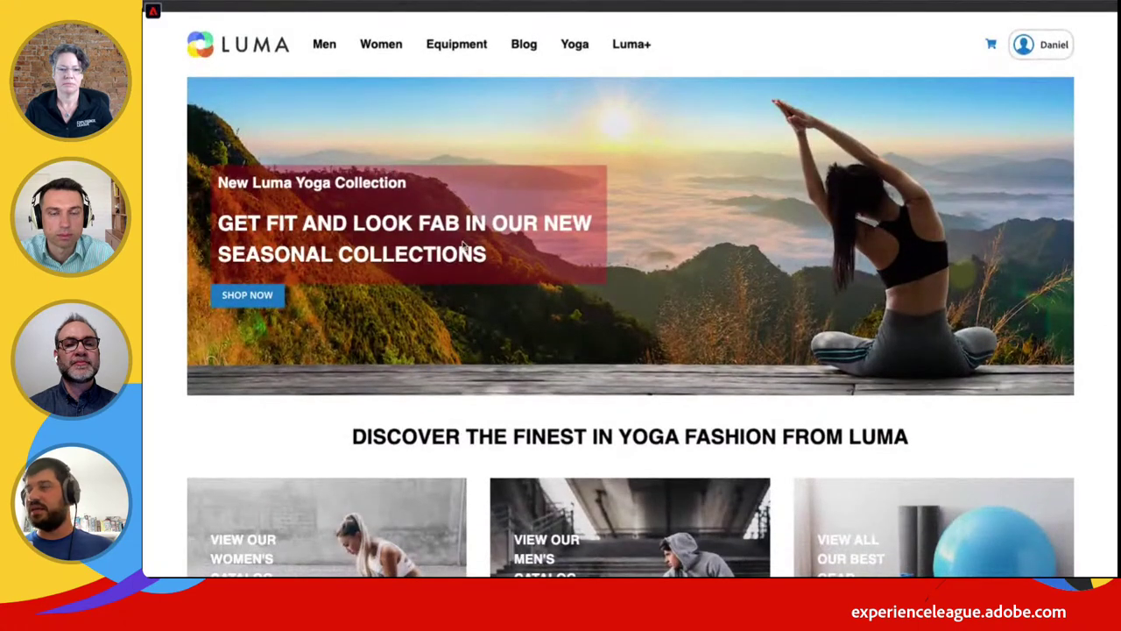
Switch back to Adobe Journey Optimizer, leave the page editor, and open the content simulation
key(alt+Tab)
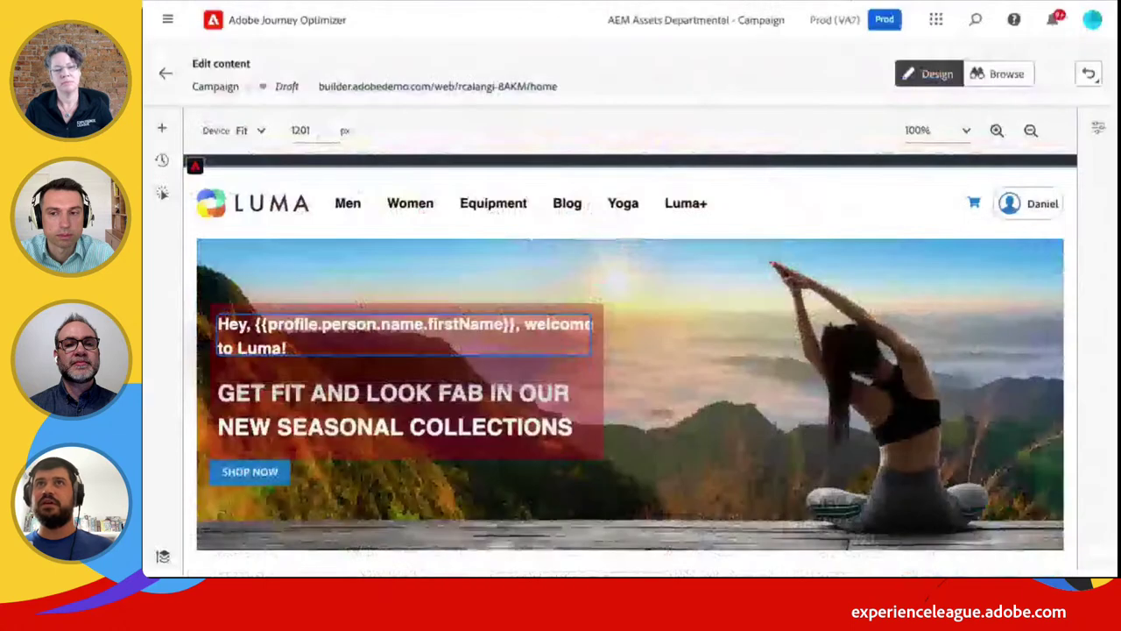
click(166, 77)
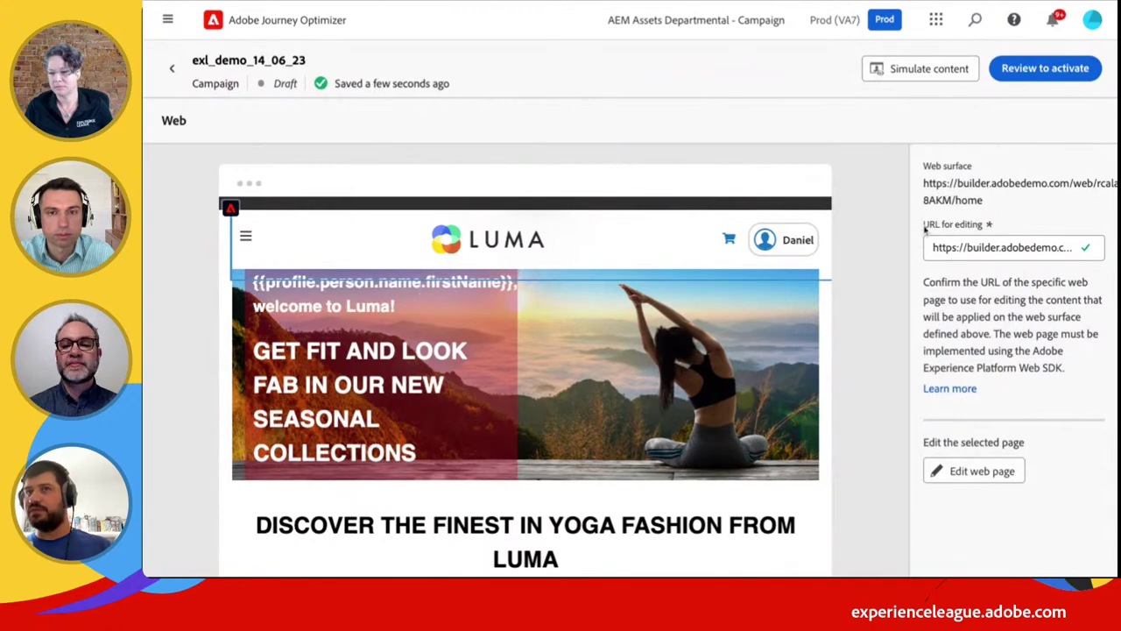
click(903, 75)
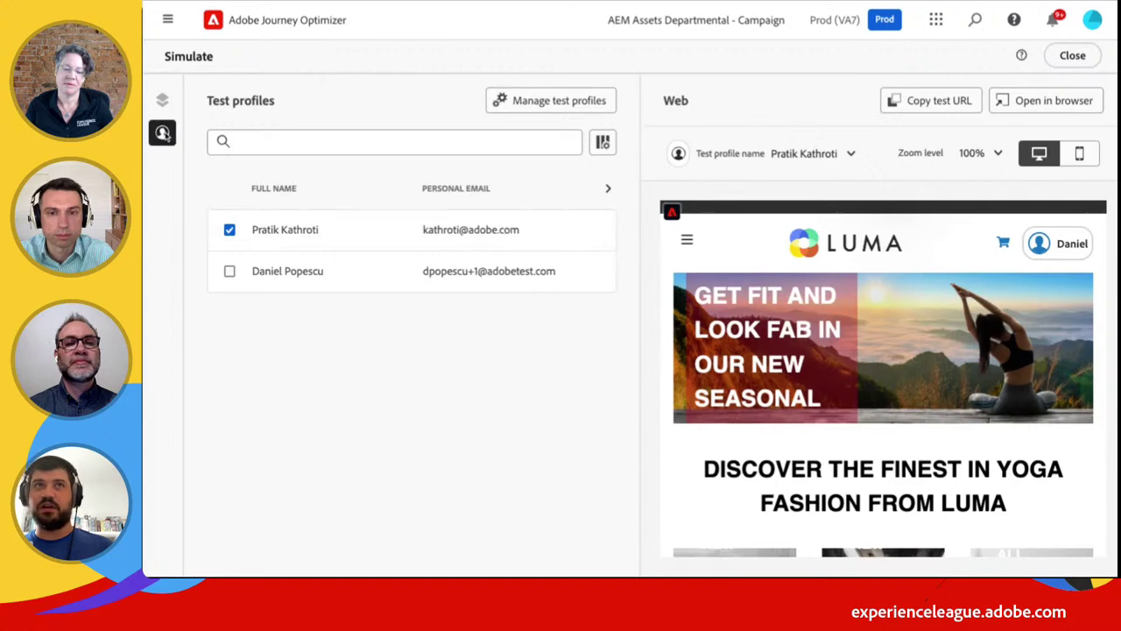
Hide the test profile list and preview the personalized hero greeting, switching the simulation to the second test profile
click(162, 133)
scroll(450, 217, down, 2)
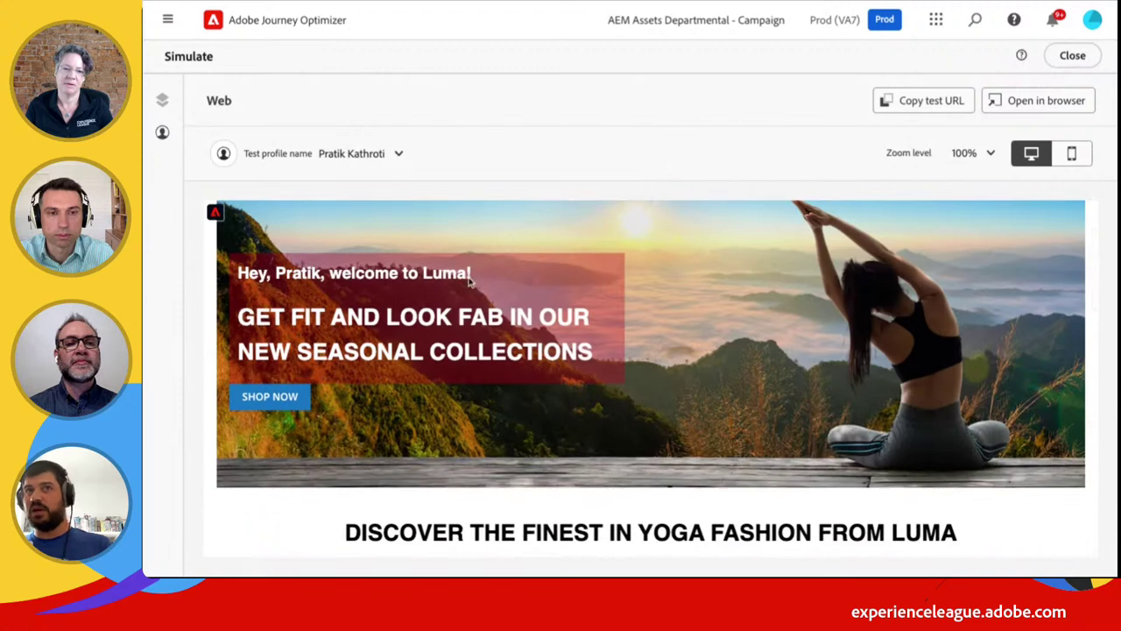
click(396, 155)
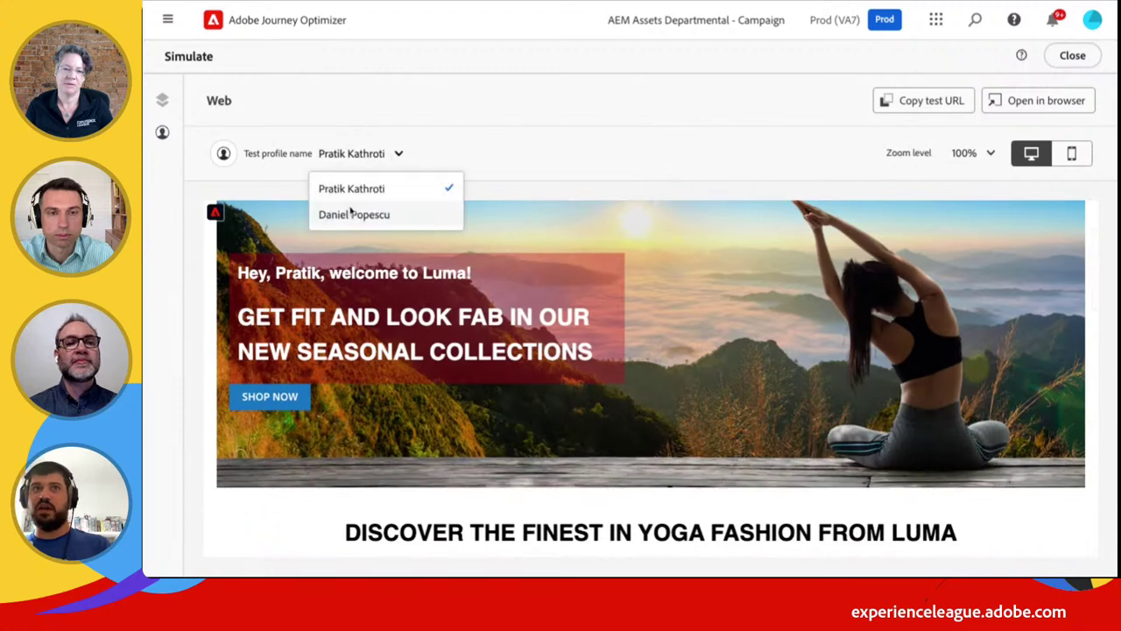
click(377, 219)
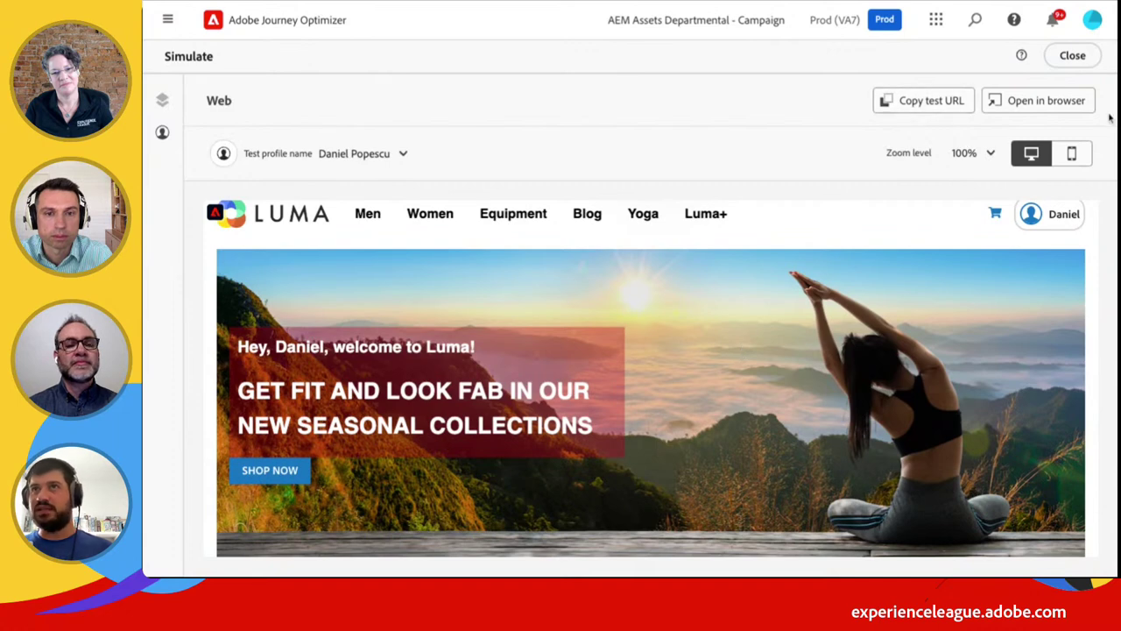
Copy the simulation's test URL, open it in a new browser window, and examine the personalized Luma home page
click(931, 101)
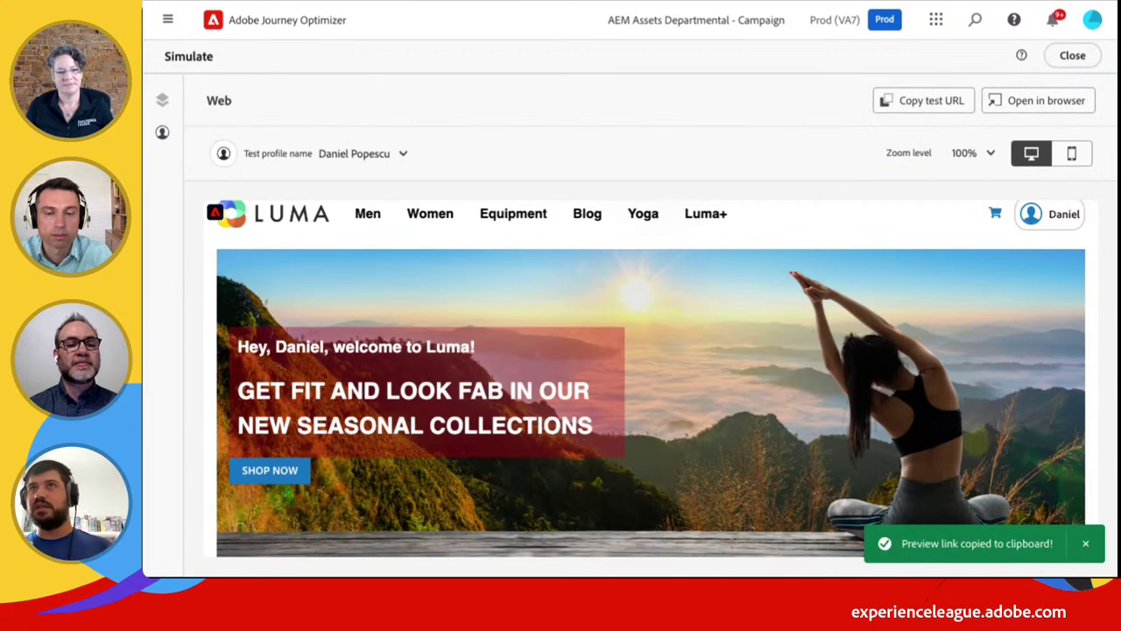
key(ctrl+n)
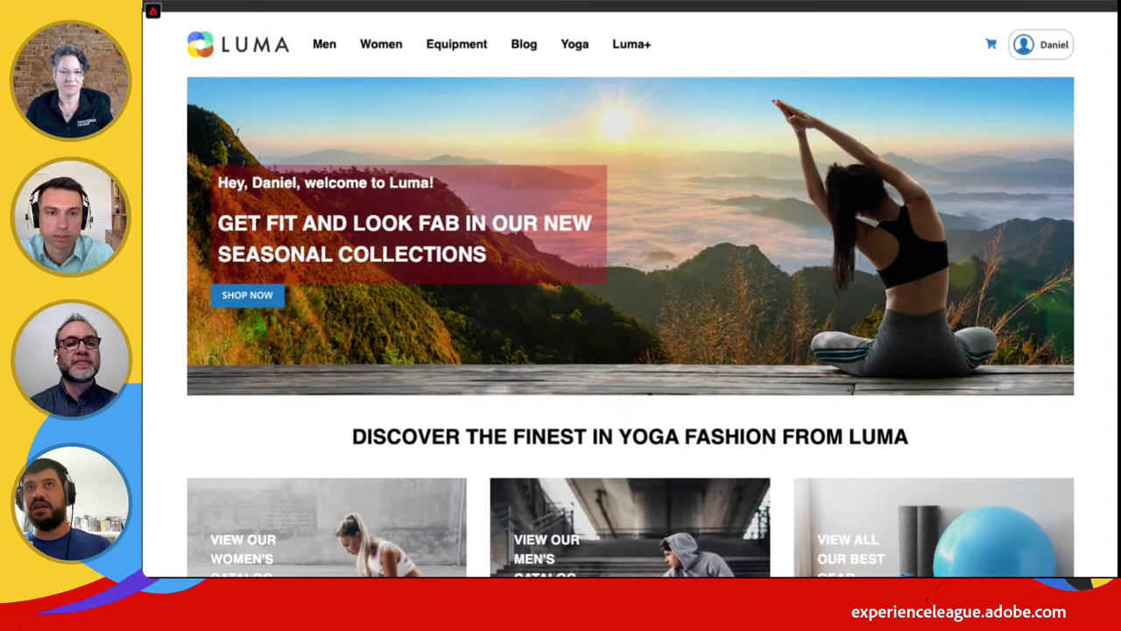
scroll(644, 155, down, 1)
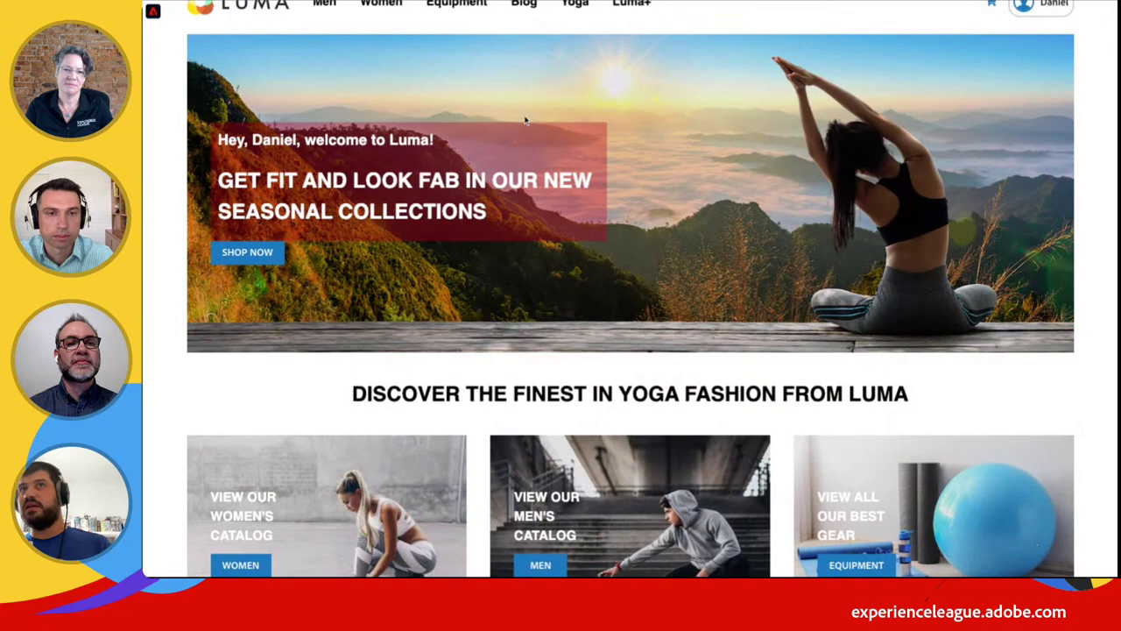
scroll(321, 80, down, 1)
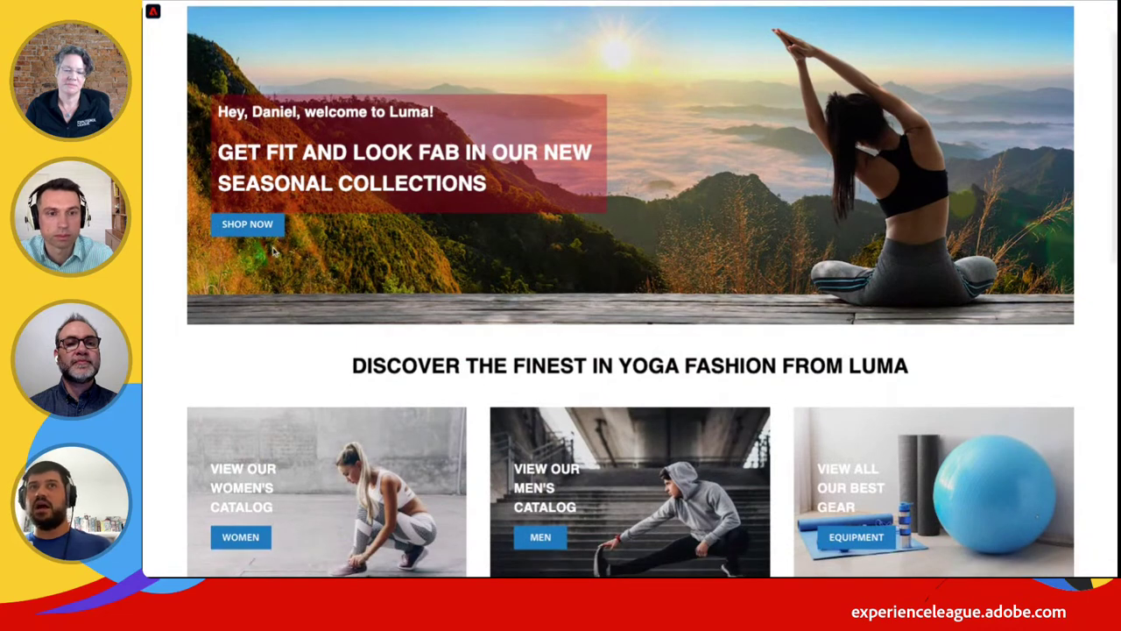
Look over the personalized Luma test page, return to Adobe Journey Optimizer, and examine the simulated page preview
scroll(275, 287, down, 3)
scroll(275, 287, up, 6)
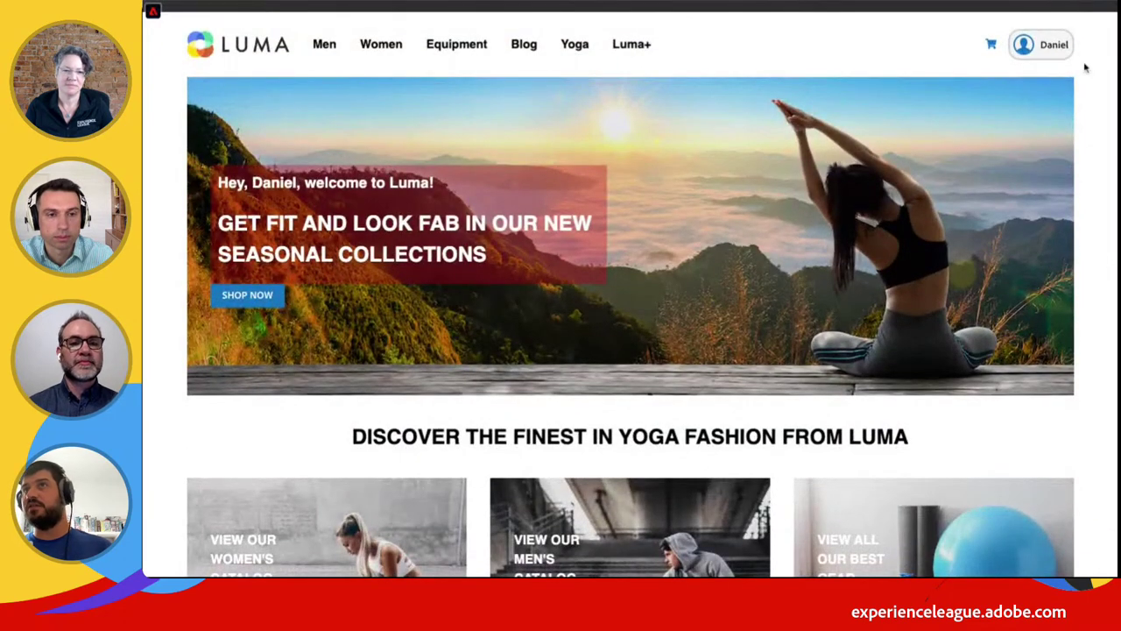
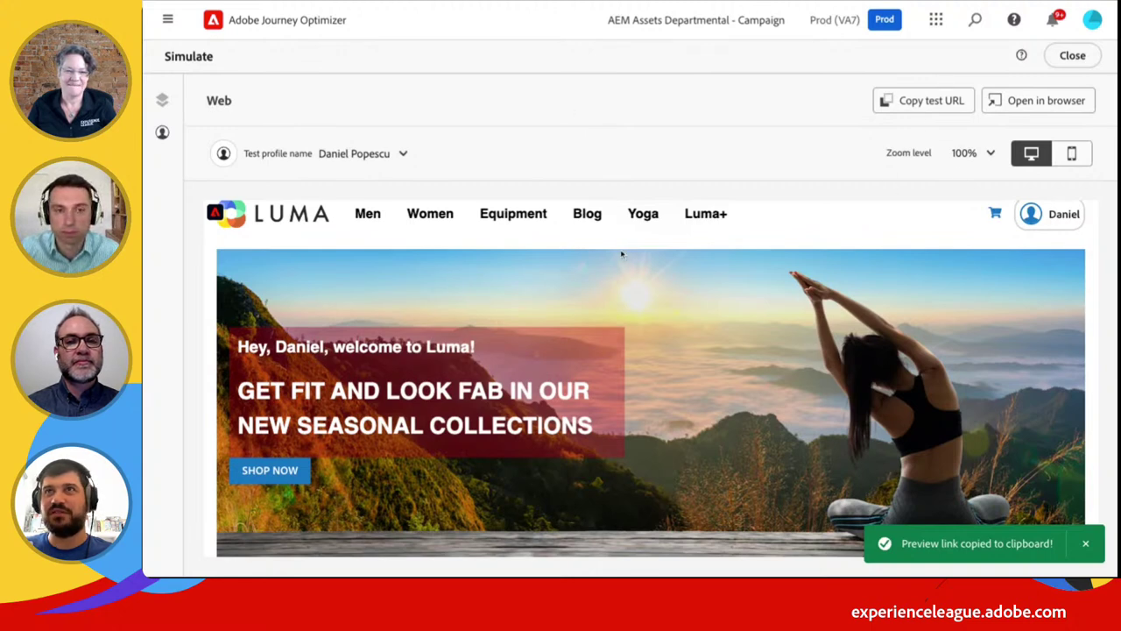
scroll(617, 296, down, 3)
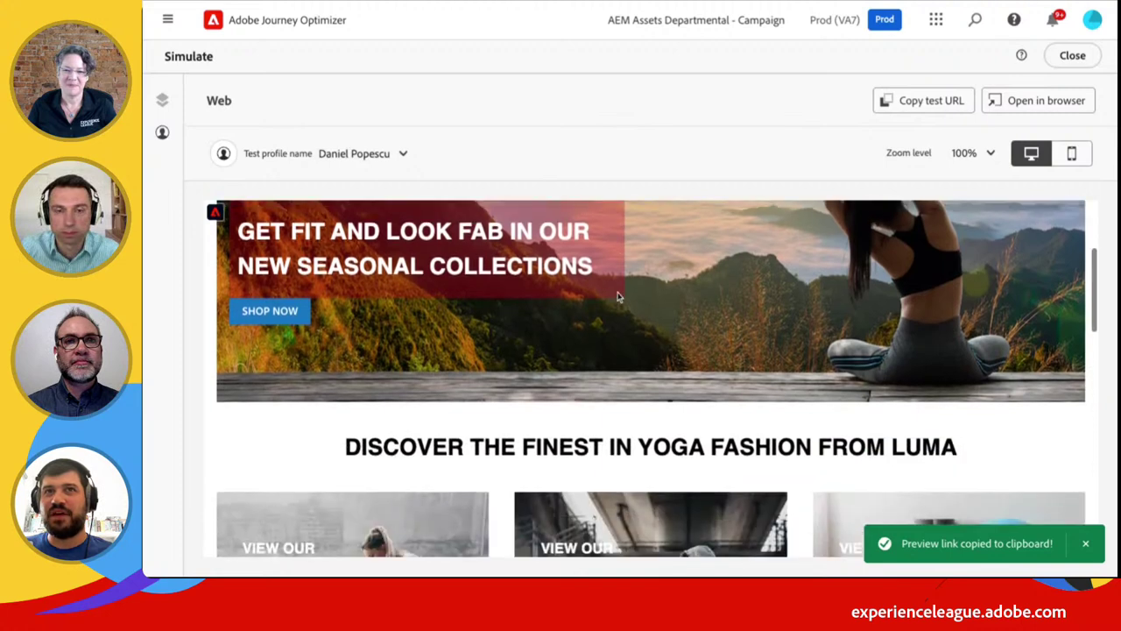
scroll(617, 293, up, 2)
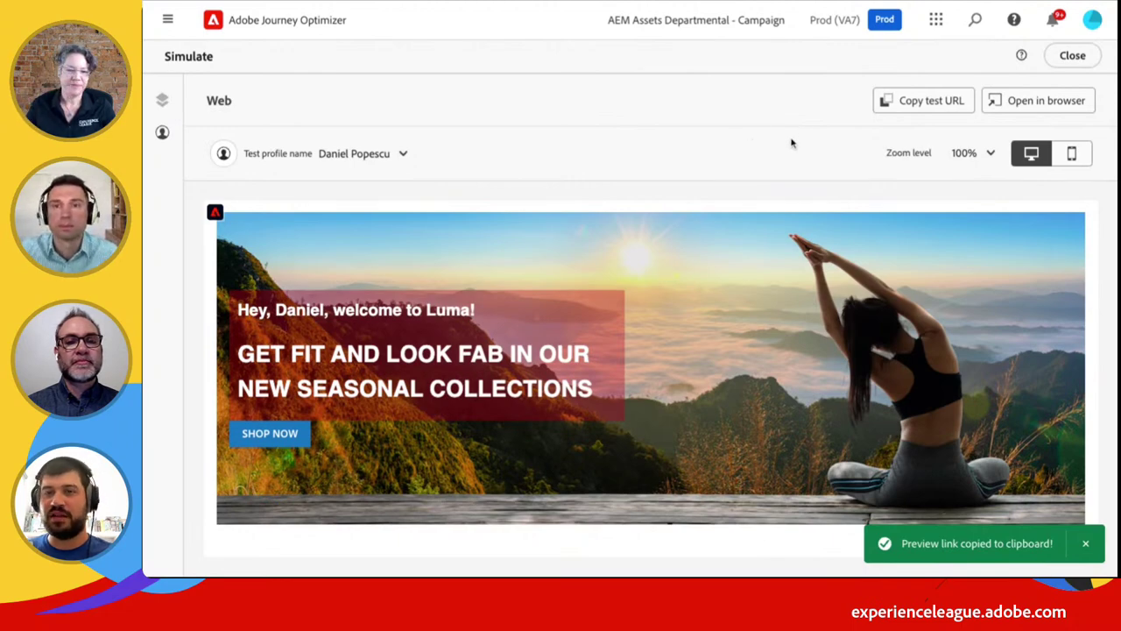
Leave the simulation, review the exl_demo_14_06_23 draft, and activate it in place of the live campaign version
click(1072, 55)
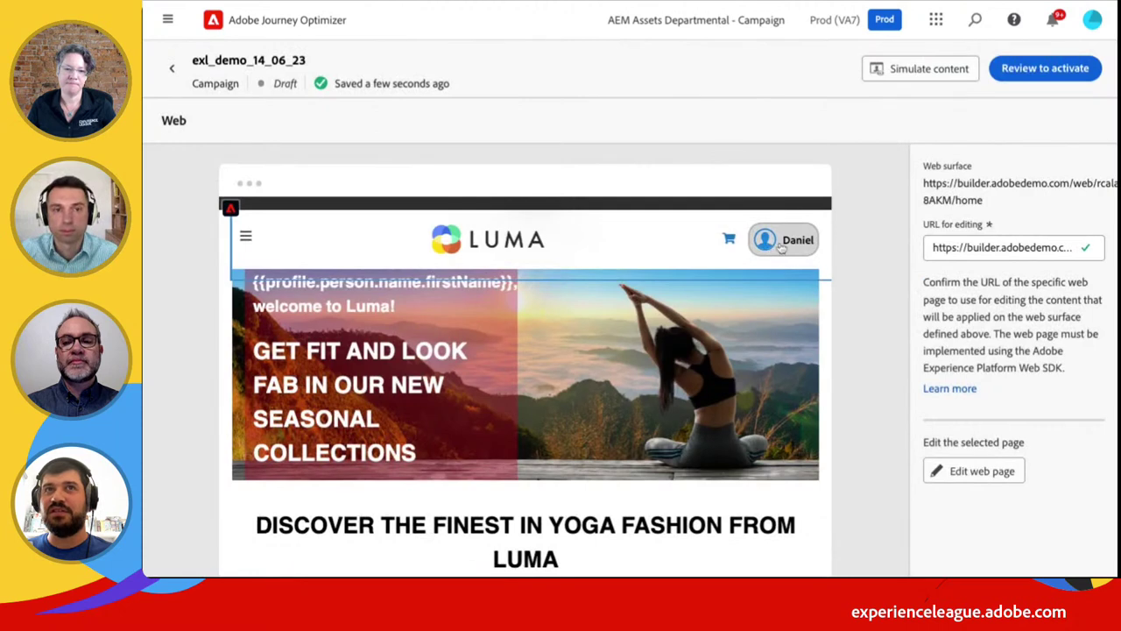
click(1049, 69)
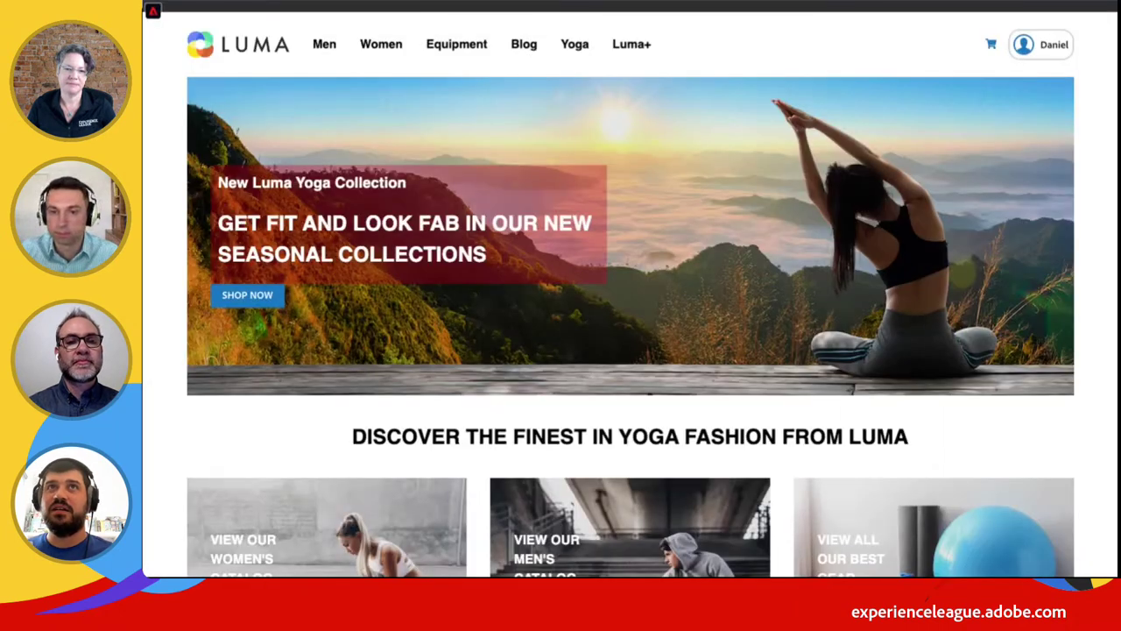
click(427, 217)
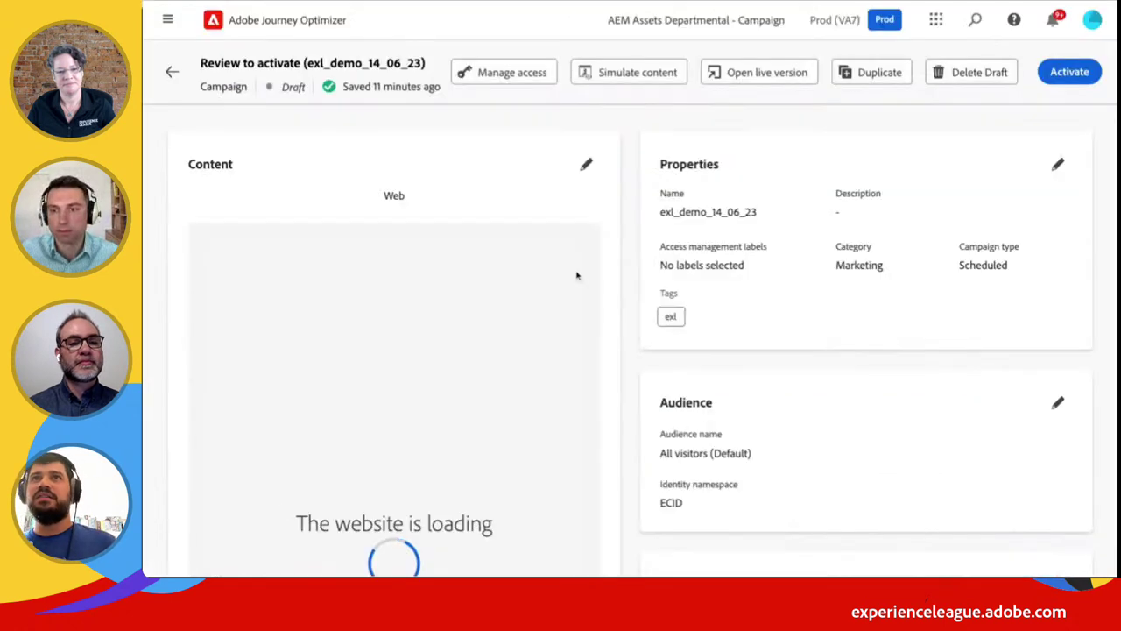
scroll(647, 363, down, 3)
scroll(683, 361, up, 3)
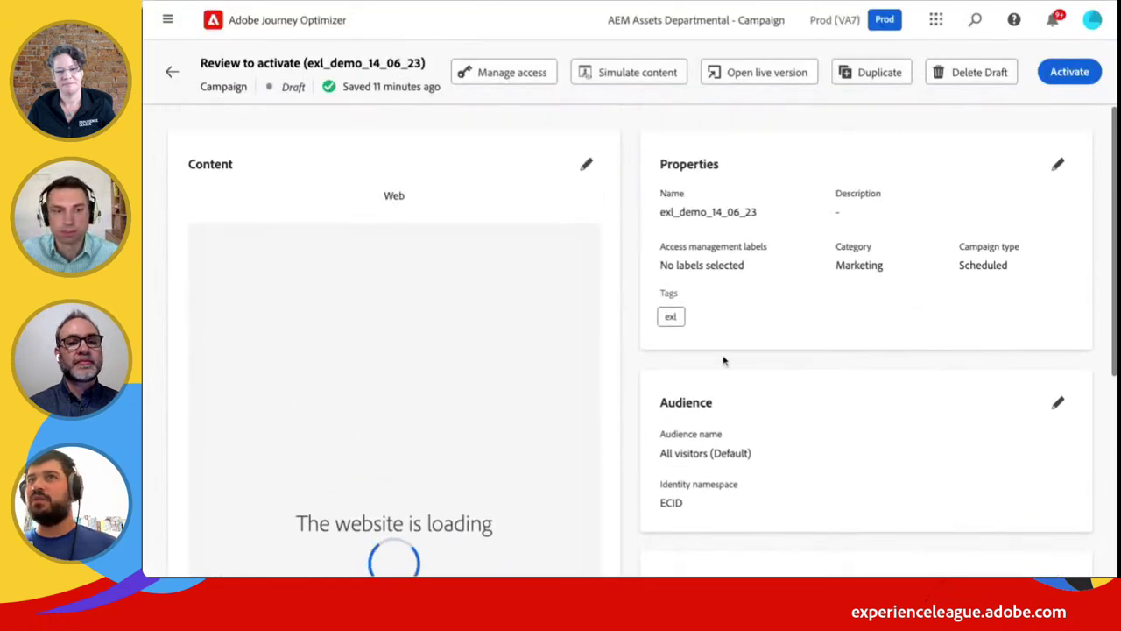
click(1068, 75)
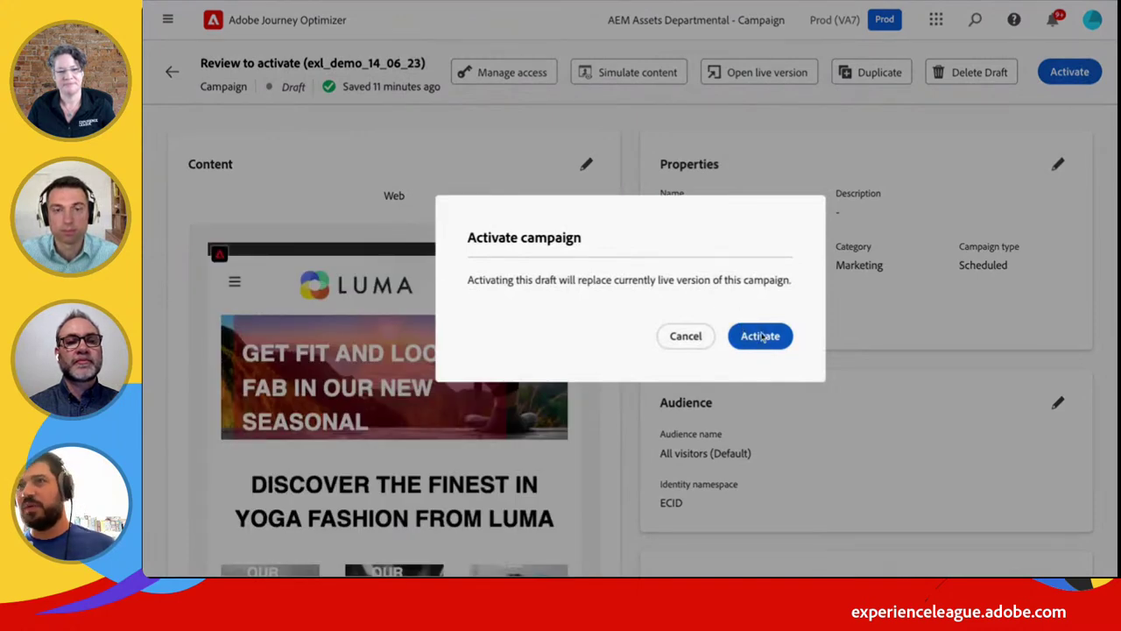
key(Return)
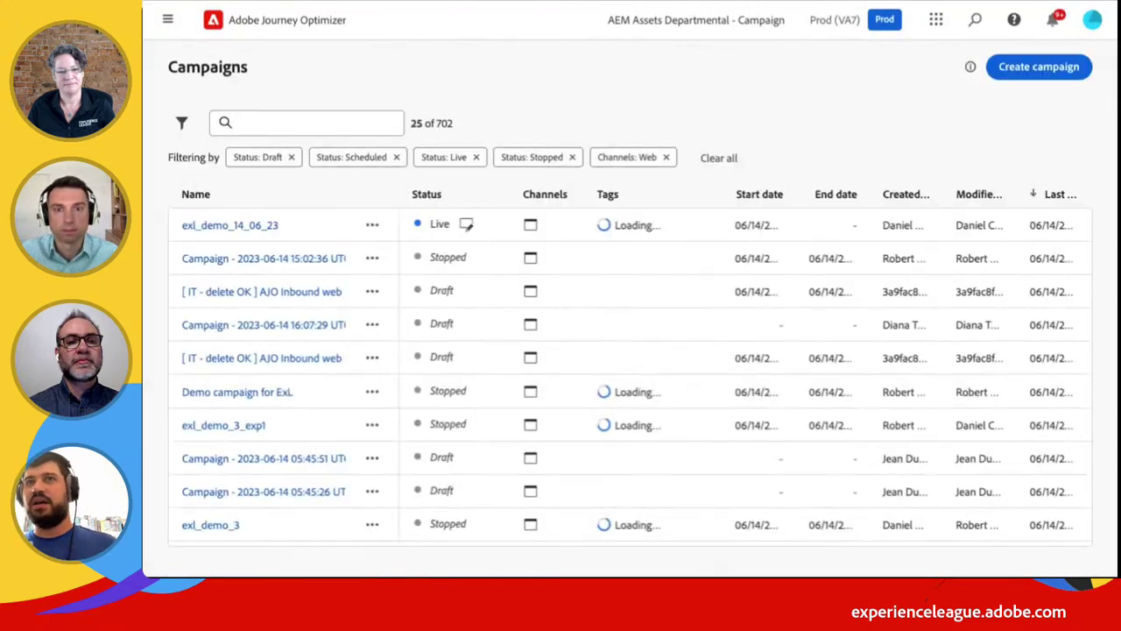
Open the live exl_demo_14_06_23 campaign and examine its statistics, content and properties
click(465, 224)
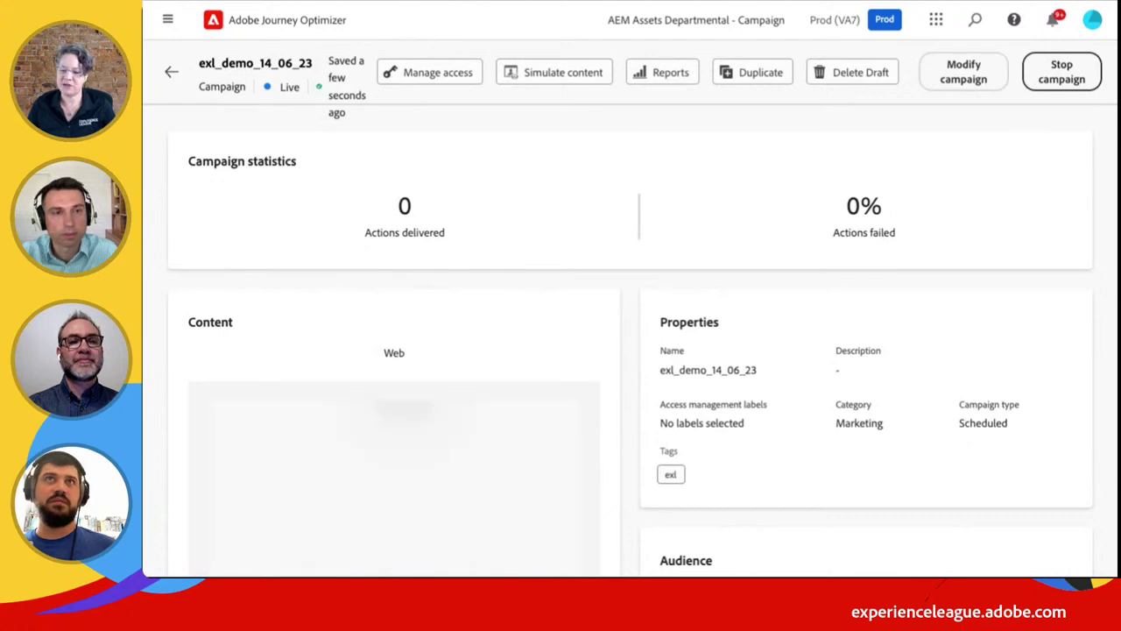
key(alt+Tab)
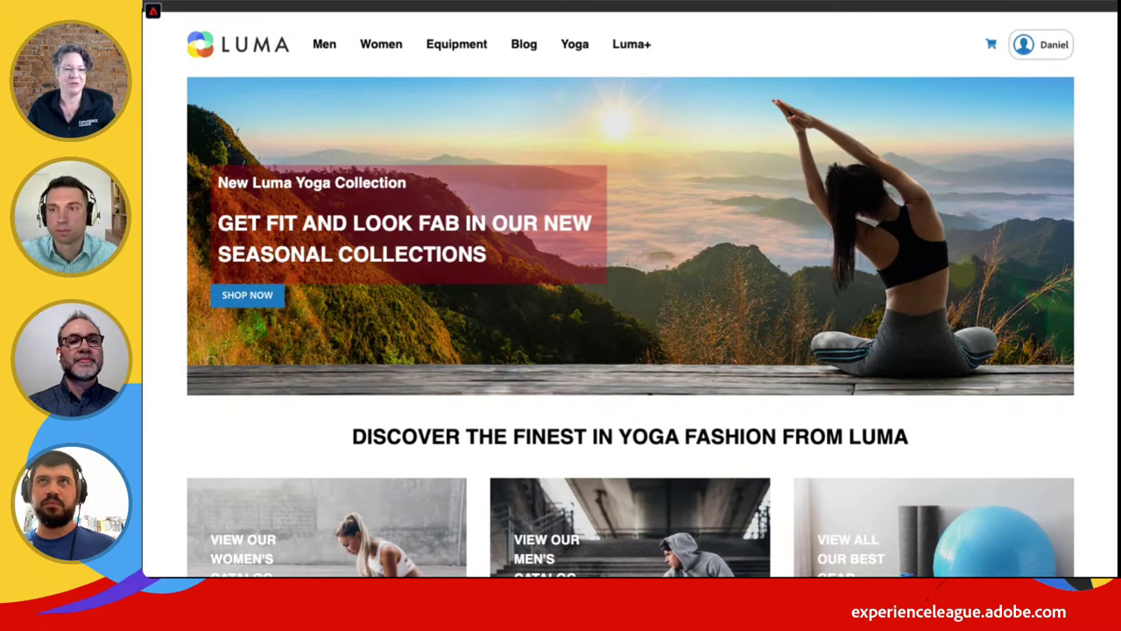
key(ctrl+w)
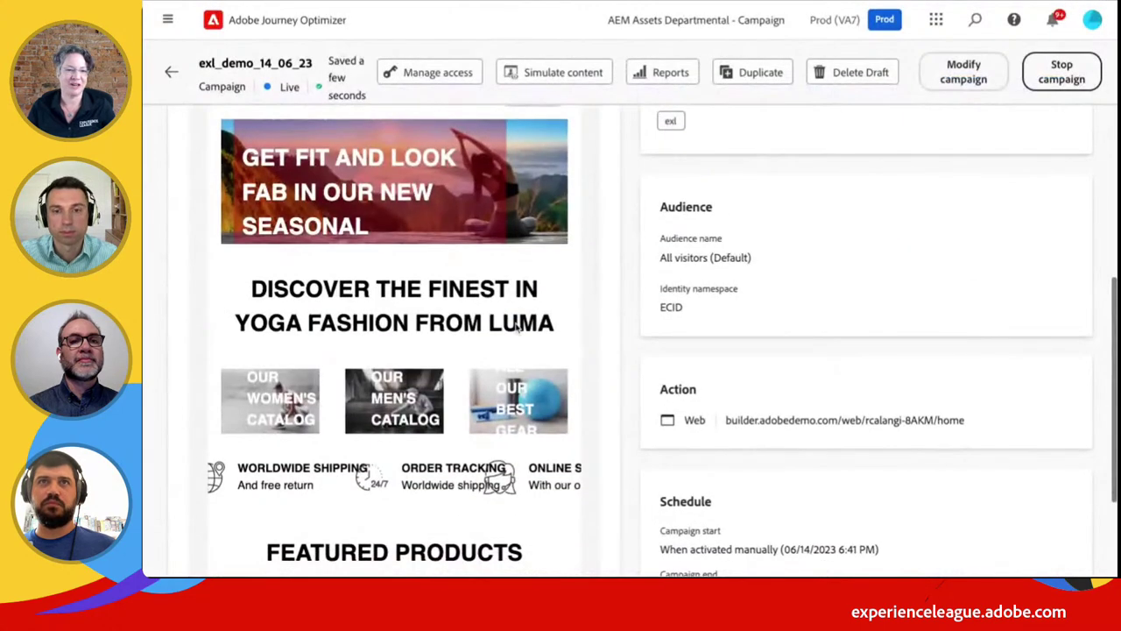
scroll(516, 329, up, 5)
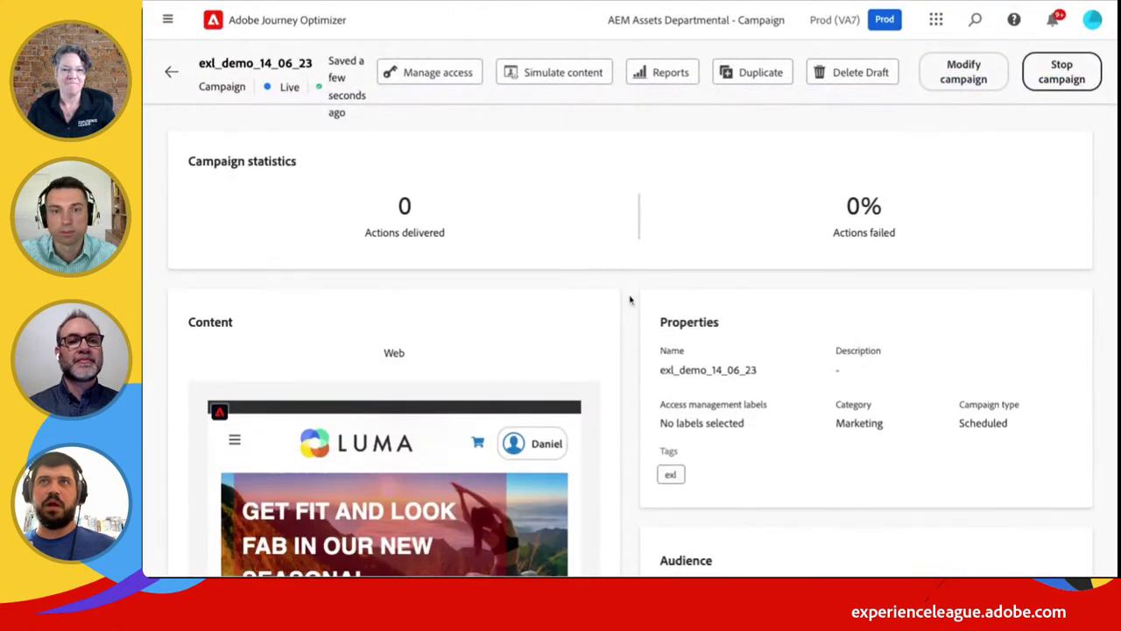
scroll(632, 302, down, 1)
Reload the live Luma home page, check the personalized hero greeting, and use Shop Now to generate a tracked click
key(alt+Tab)
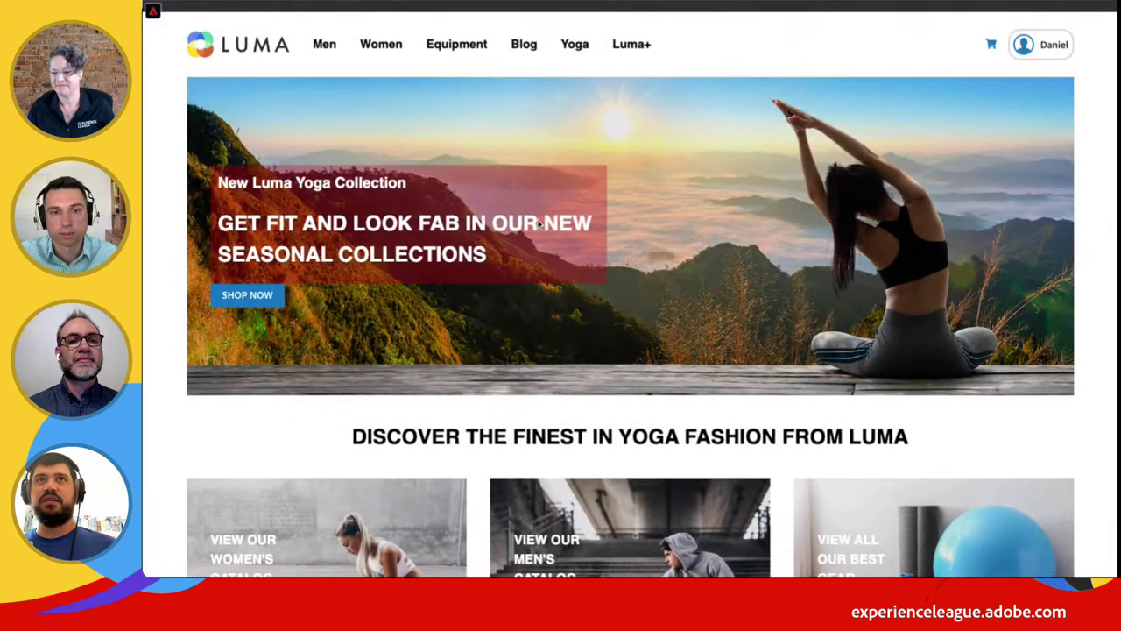
key(ctrl+r)
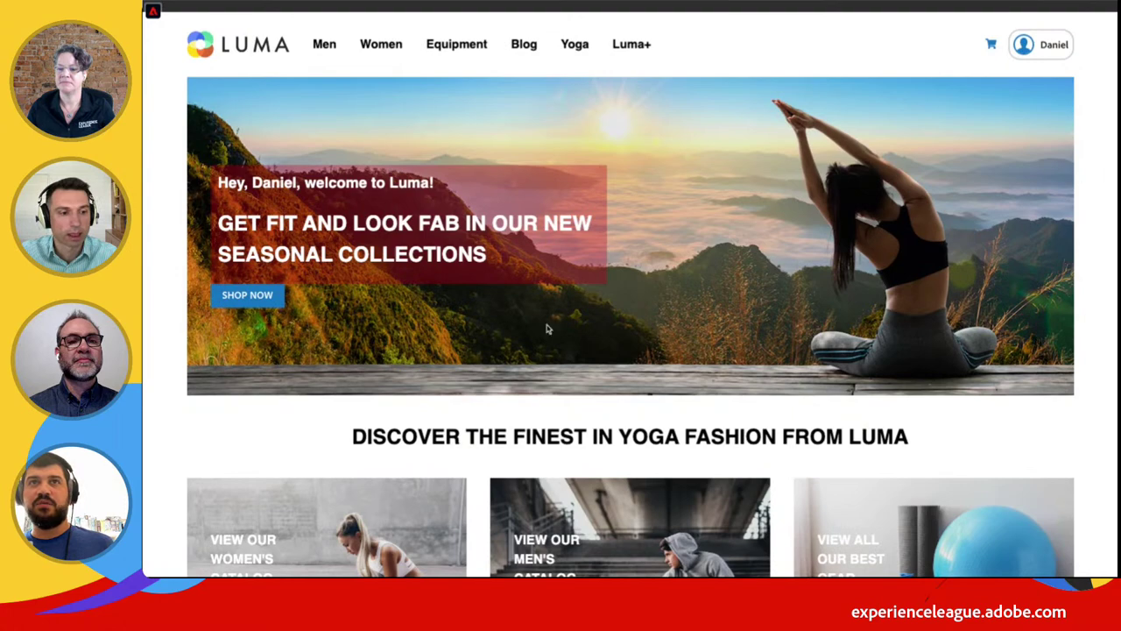
scroll(546, 325, down, 2)
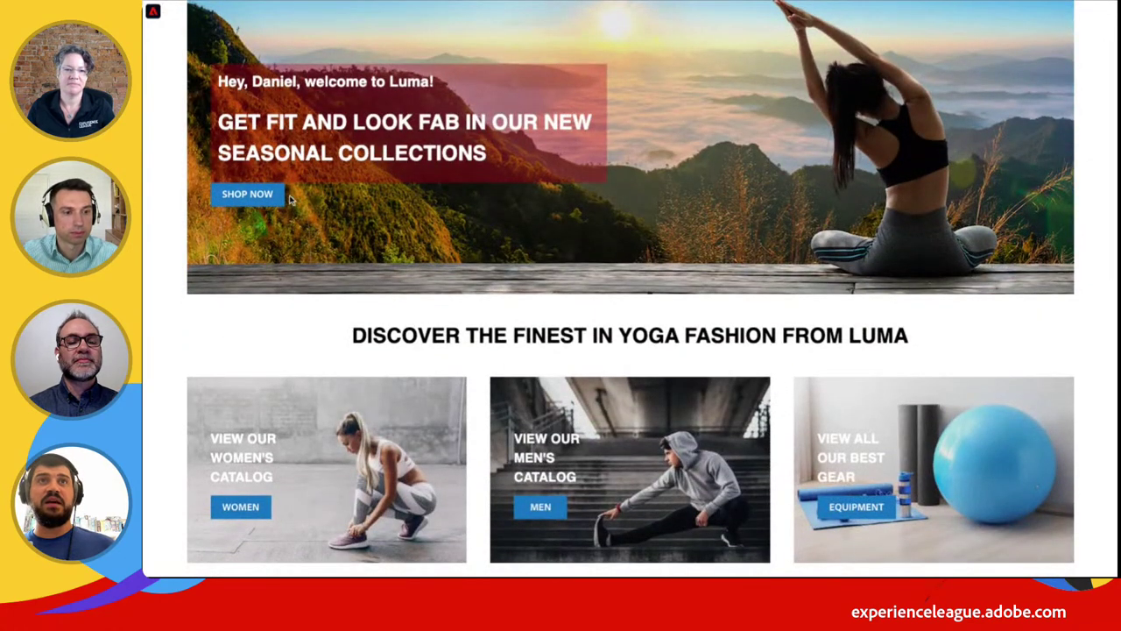
click(254, 194)
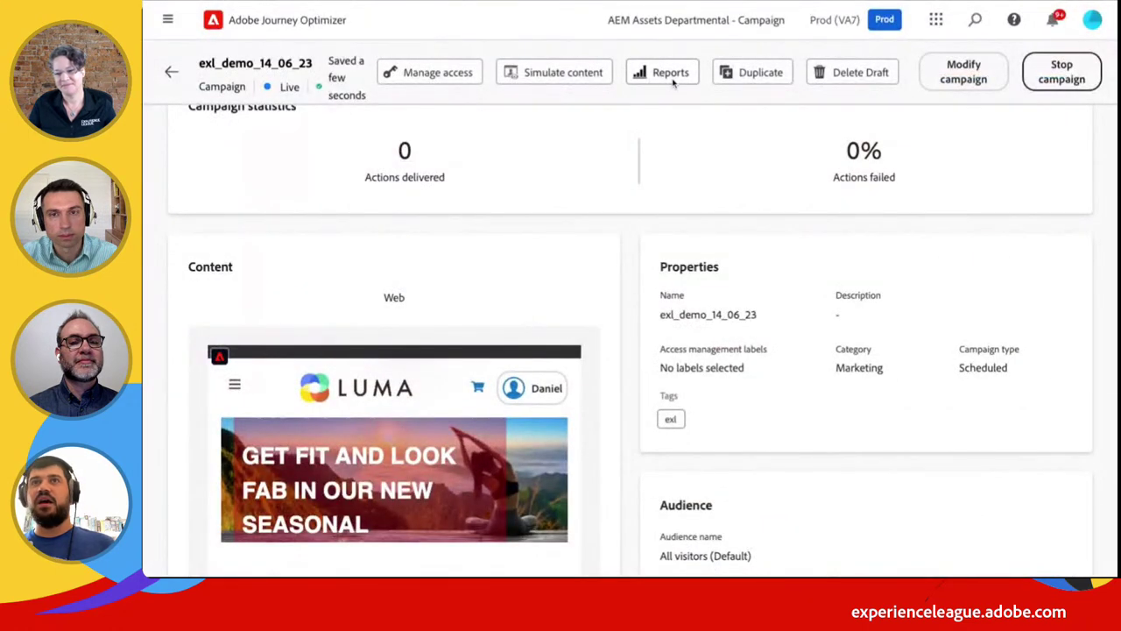
Open the campaign report in Adobe Journey Optimizer and examine the last 24 hours of web data, viewing clicks by element as bar and donut charts
click(671, 74)
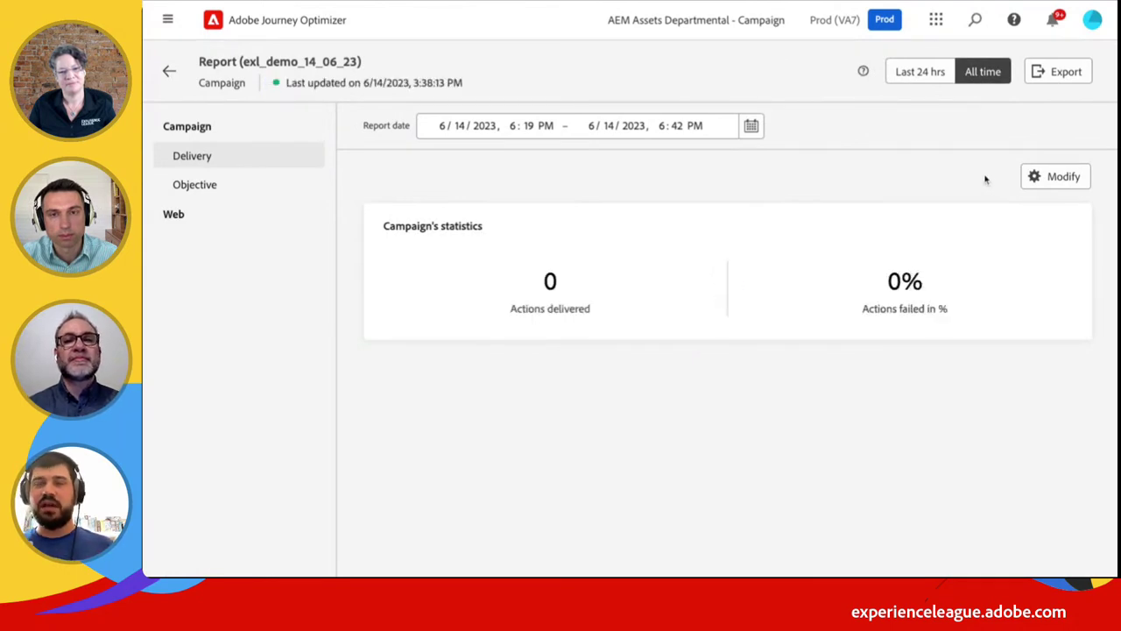
click(924, 77)
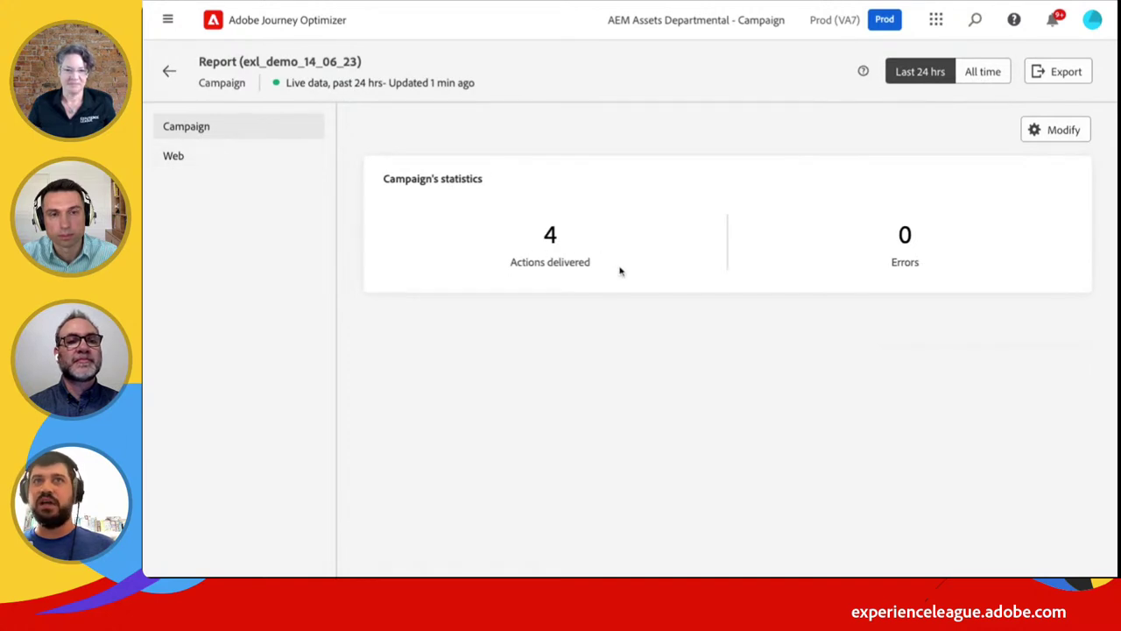
click(219, 158)
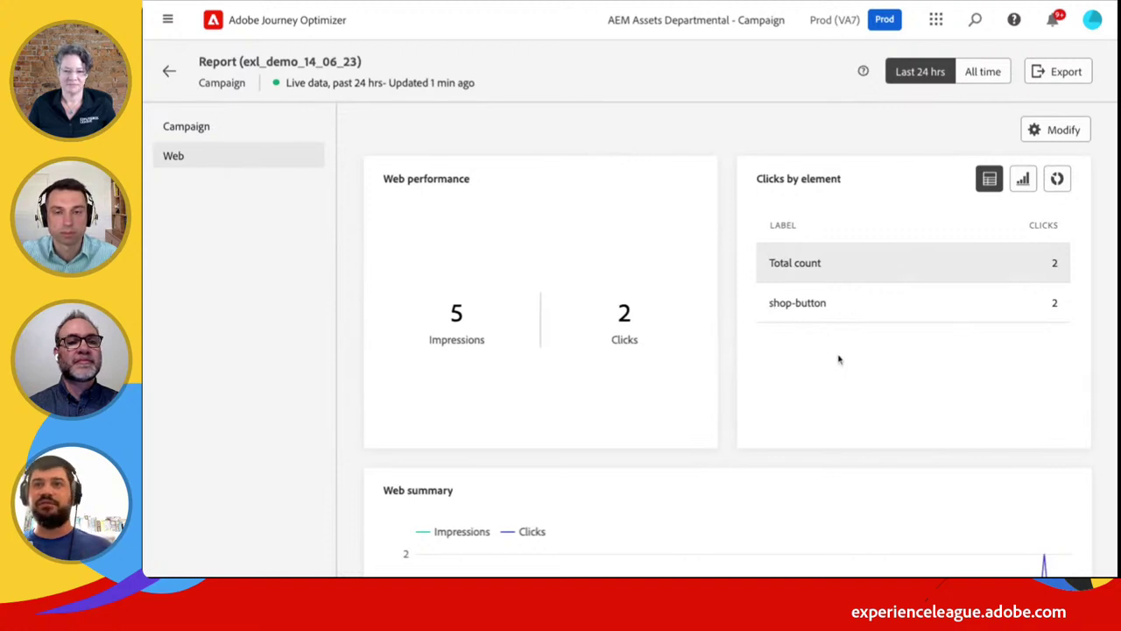
scroll(854, 358, down, 4)
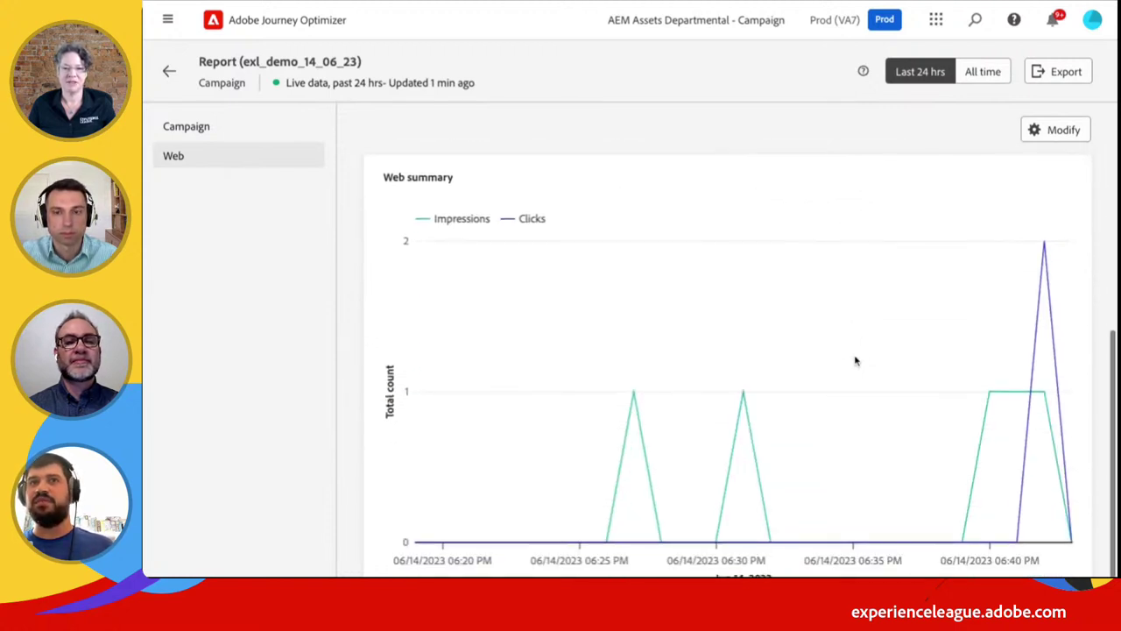
scroll(1051, 376, up, 4)
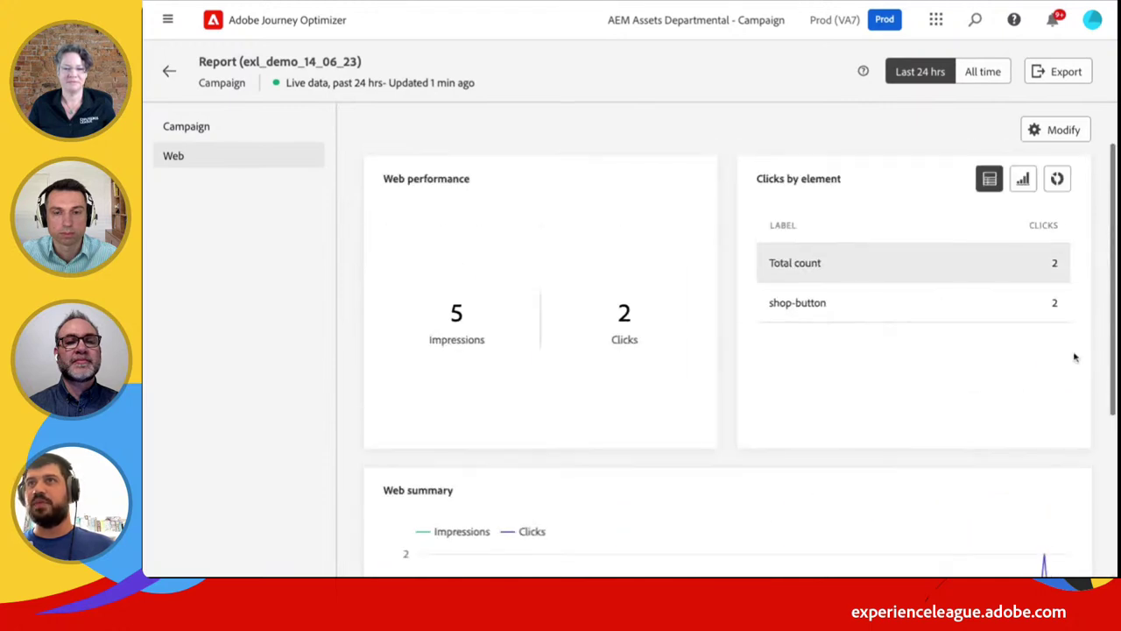
click(1023, 179)
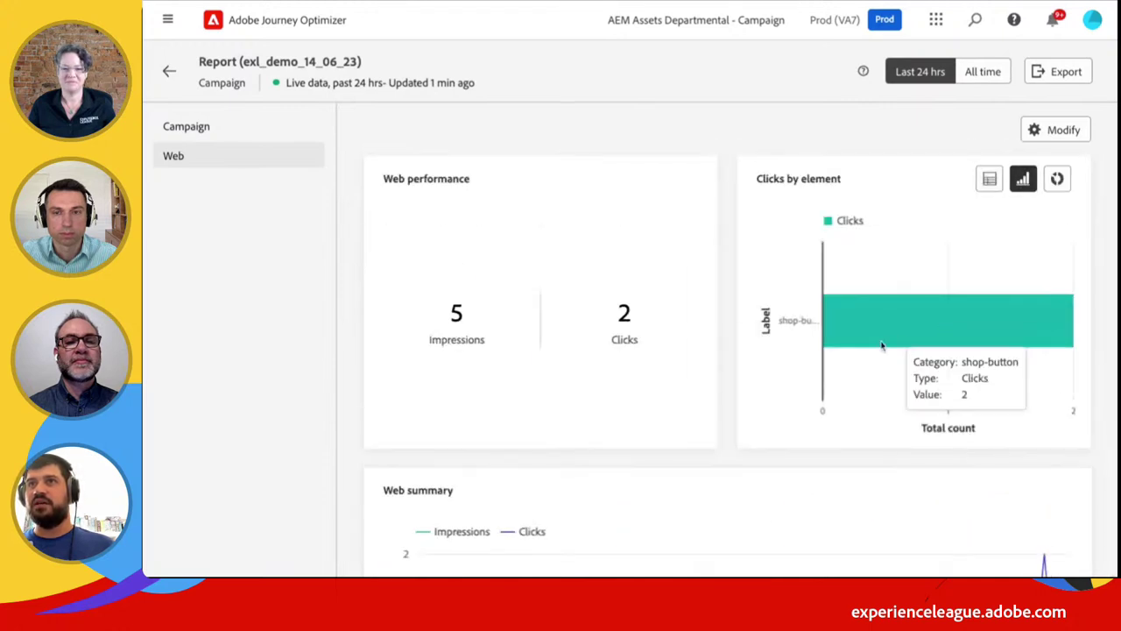
click(1057, 179)
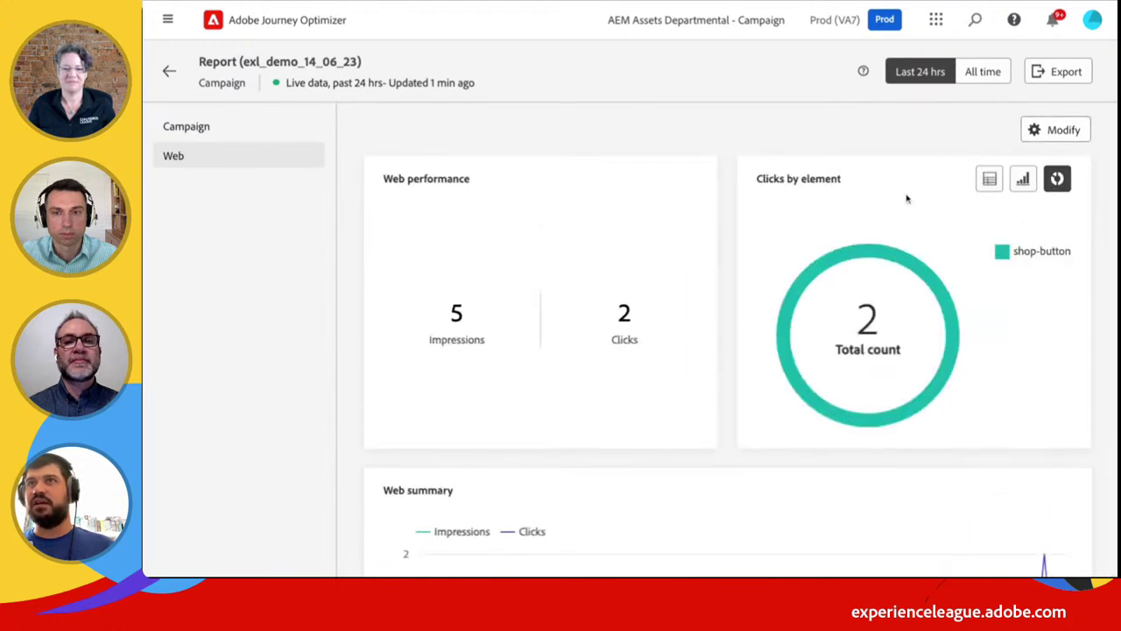
Place the Clicks by element widget before Web performance, save the report layout, and look over the Web summary
click(1060, 130)
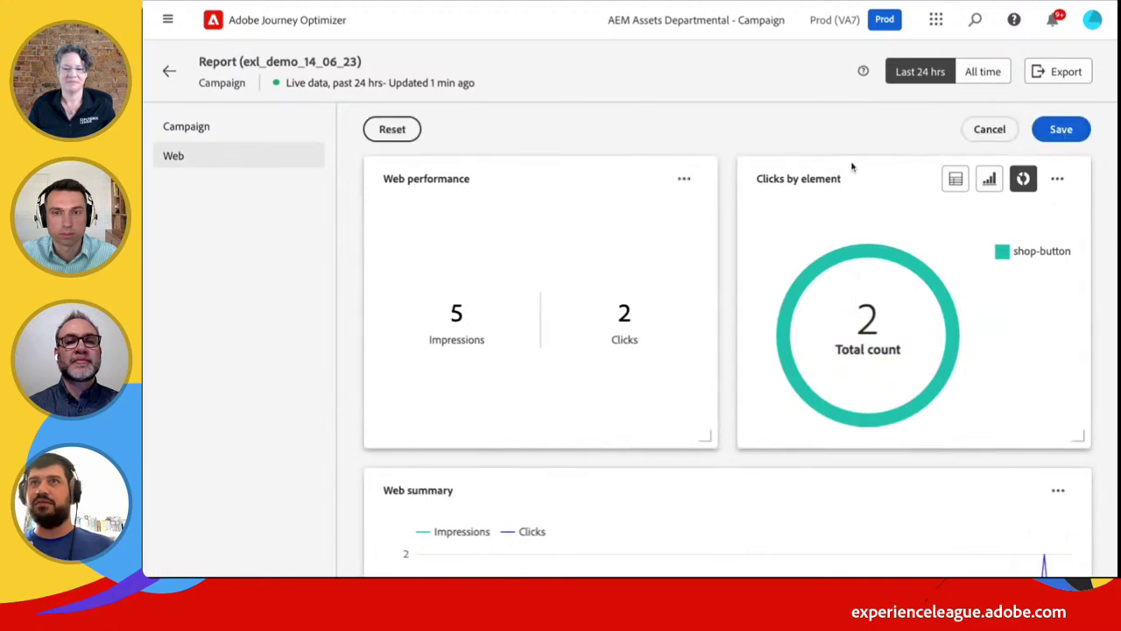
drag(850, 166, 551, 475)
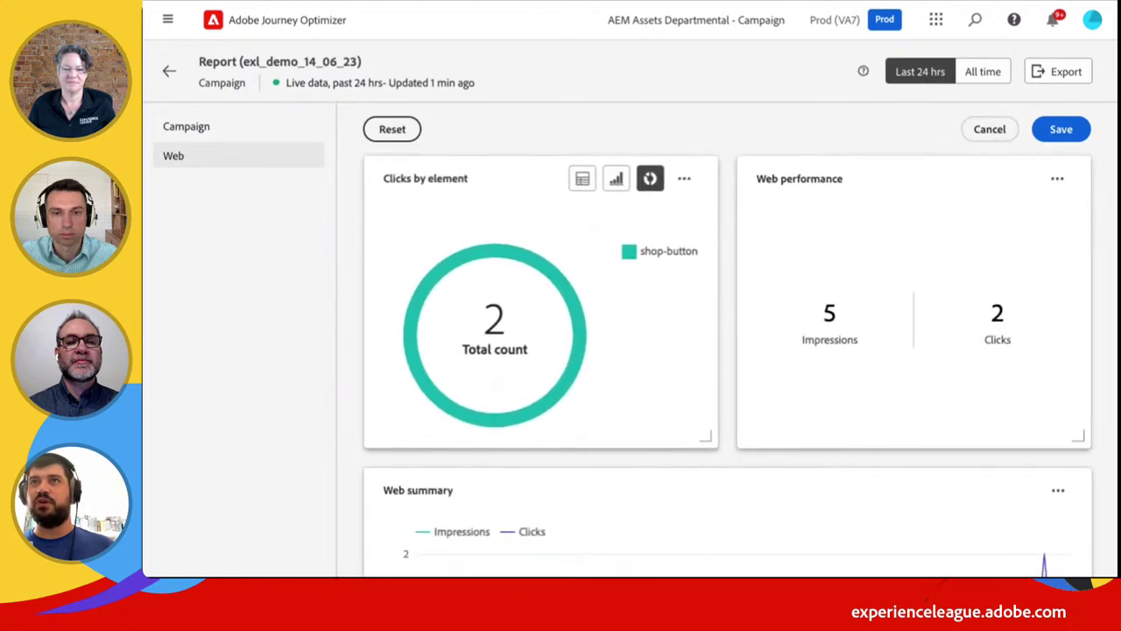
click(1060, 130)
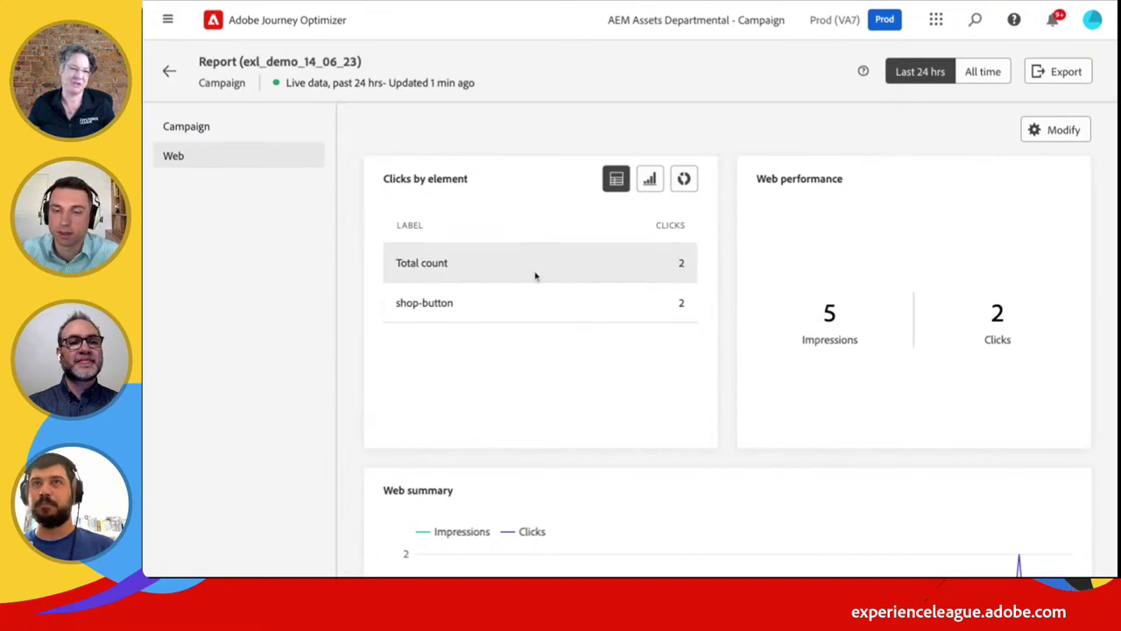
scroll(537, 282, down, 4)
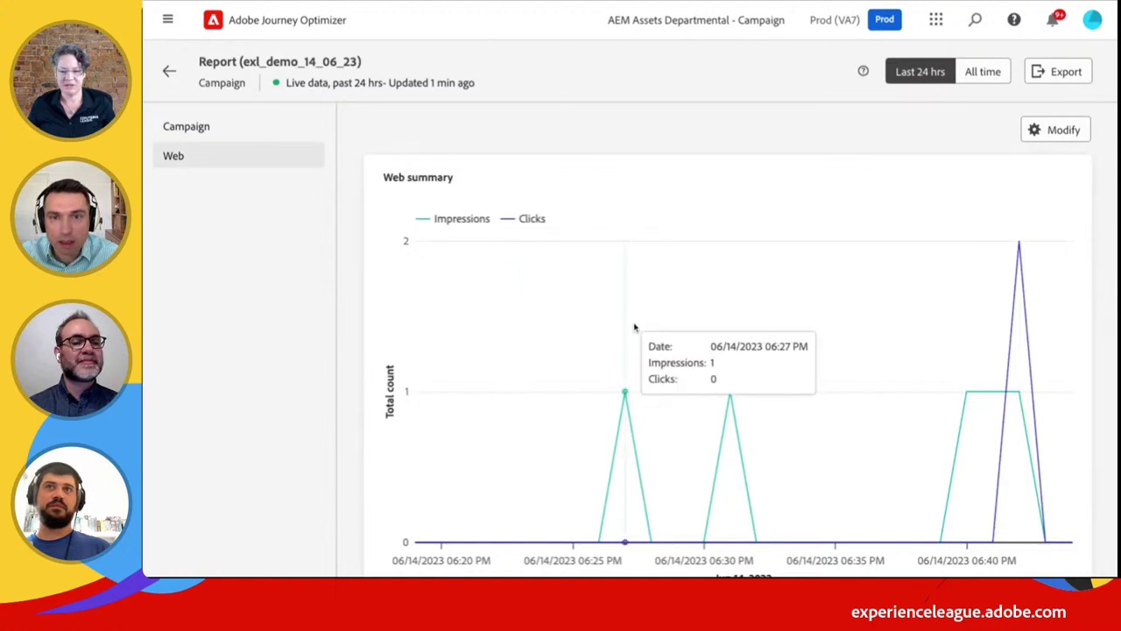
scroll(633, 326, up, 3)
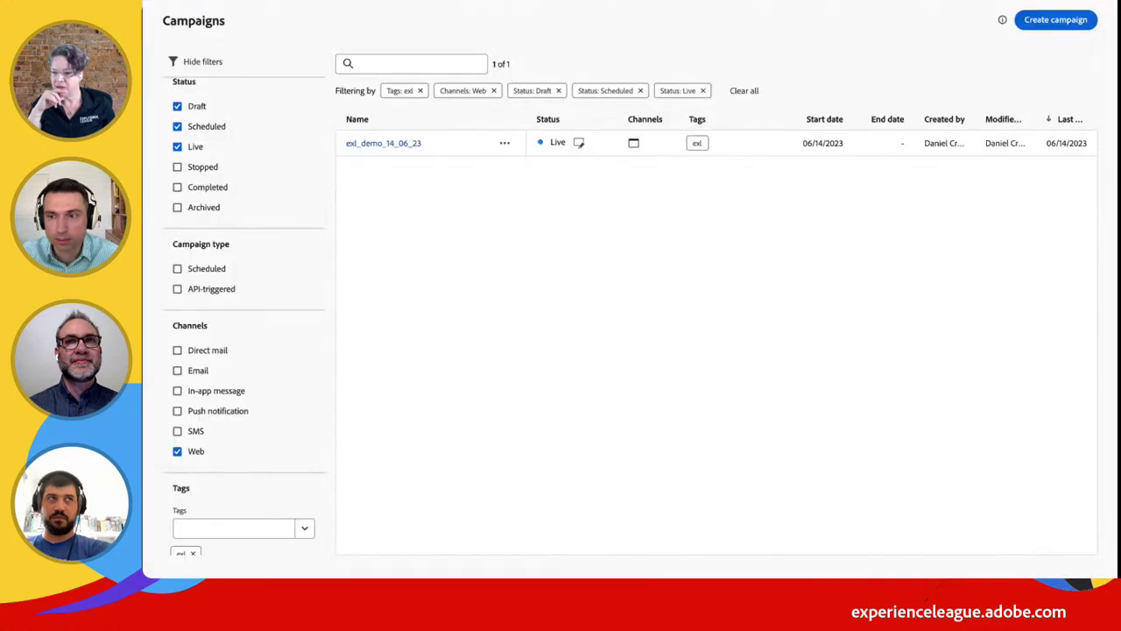
Duplicate the live exl_demo_14_06_23 campaign with the title exl_demo_14_06_23_experiment
click(234, 528)
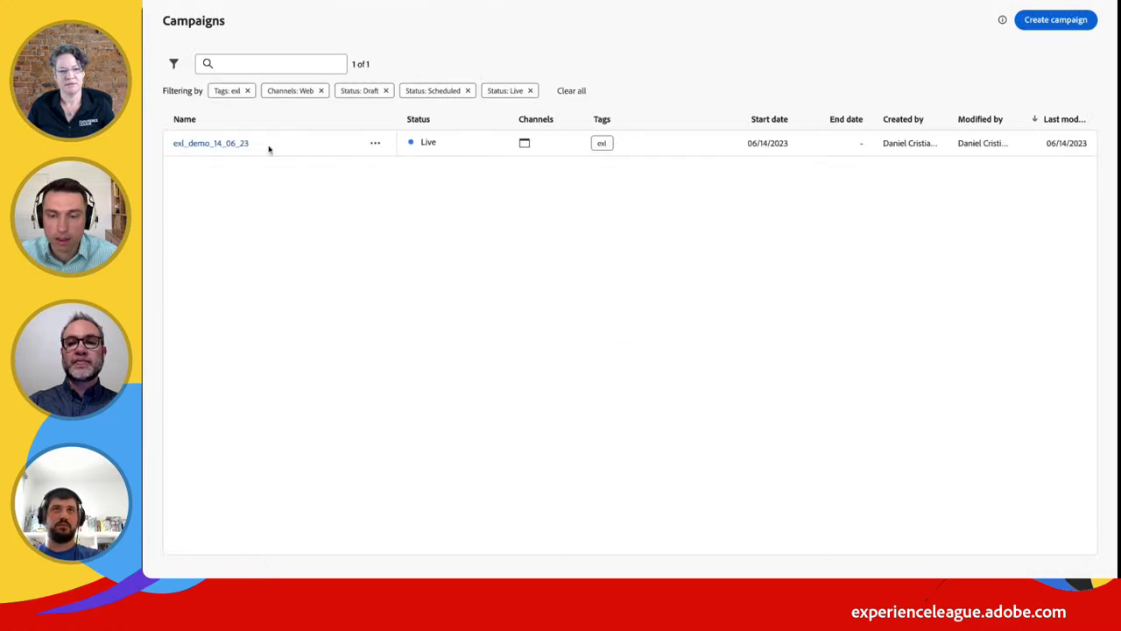
click(373, 142)
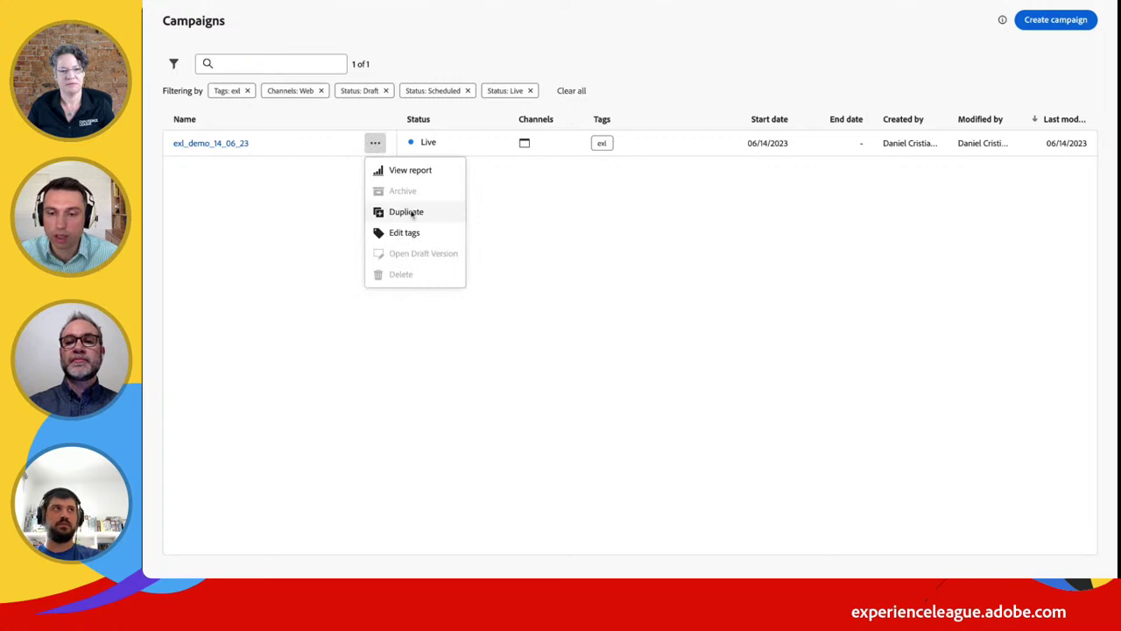
click(407, 212)
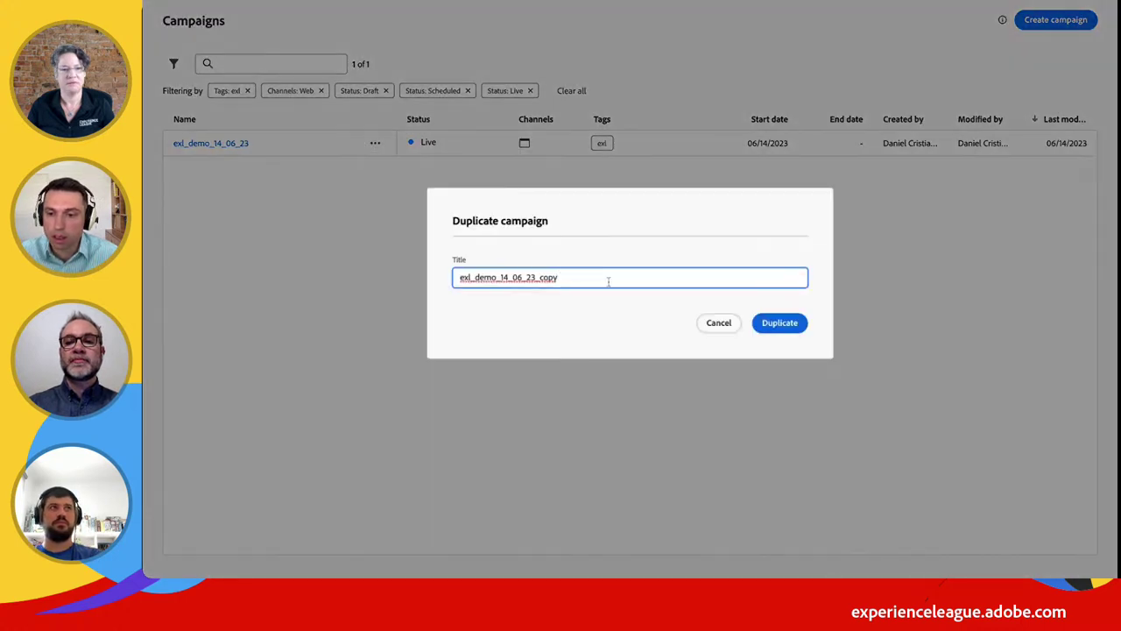
key(BackSpace)
key(BackSpace)
key(BackSpace)
key(BackSpace)
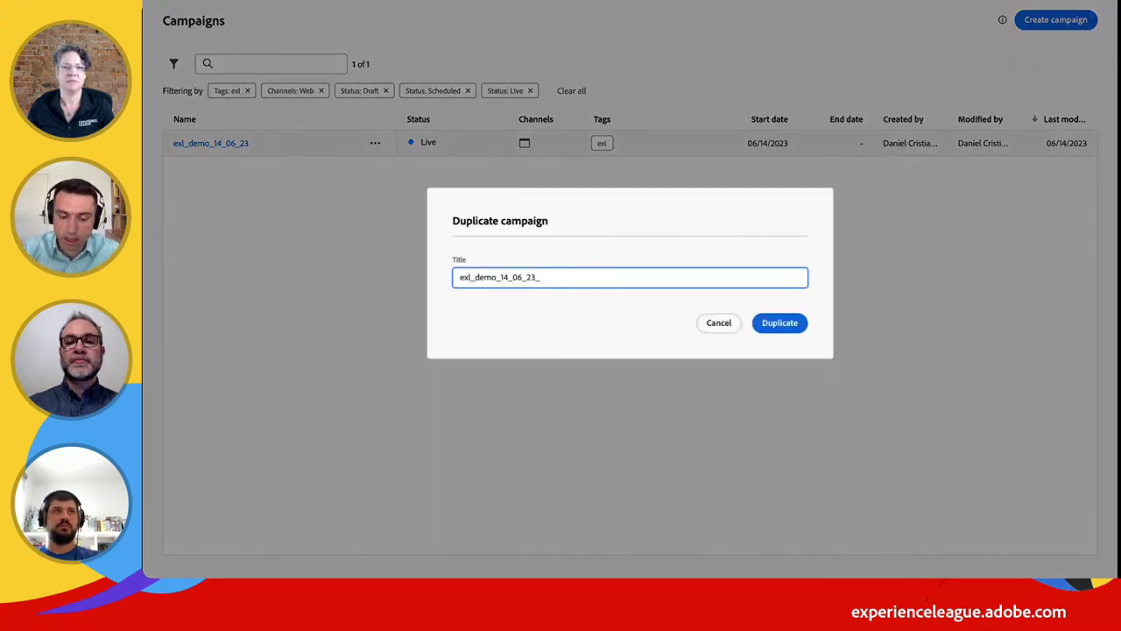
text(experiment)
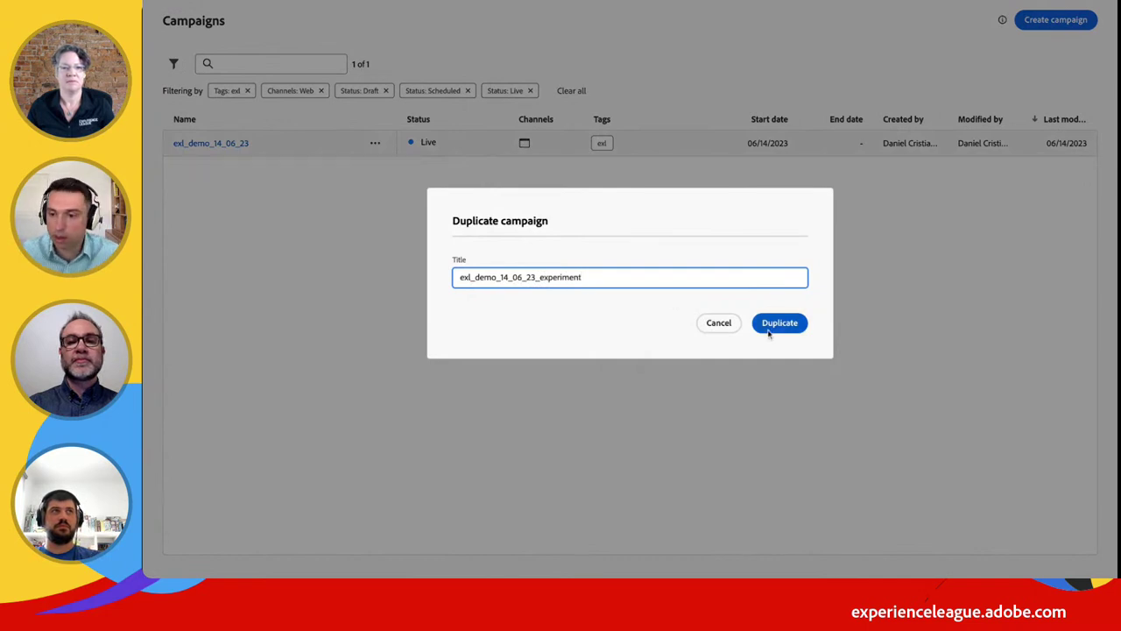
click(775, 324)
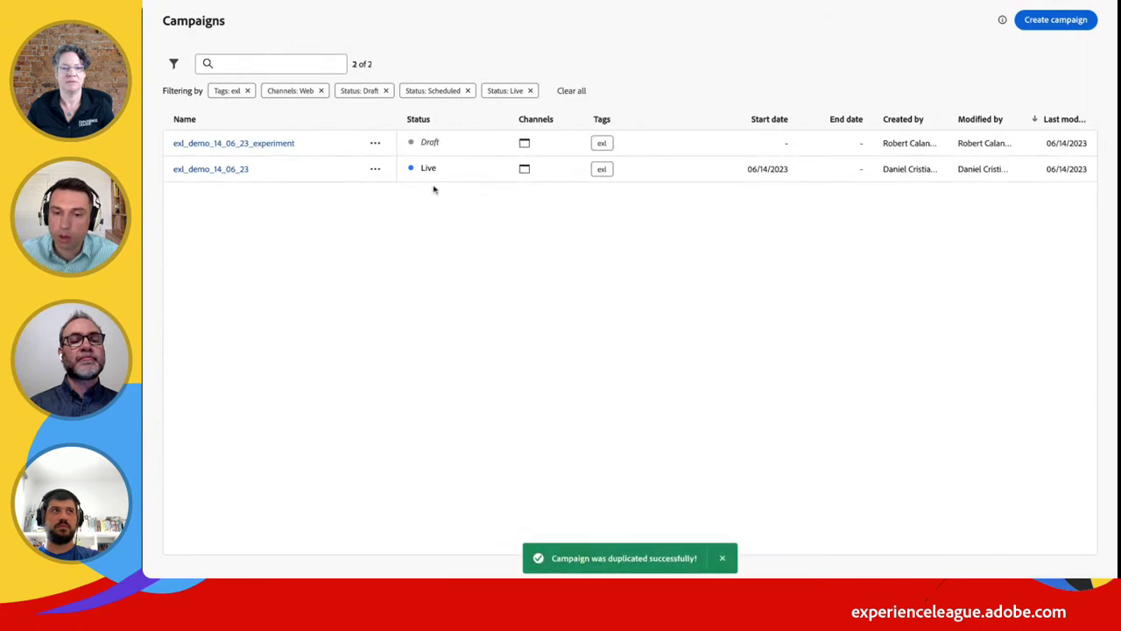
Open the exl_demo_14_06_23_experiment draft for editing and start creating a content experiment for its web action
click(265, 143)
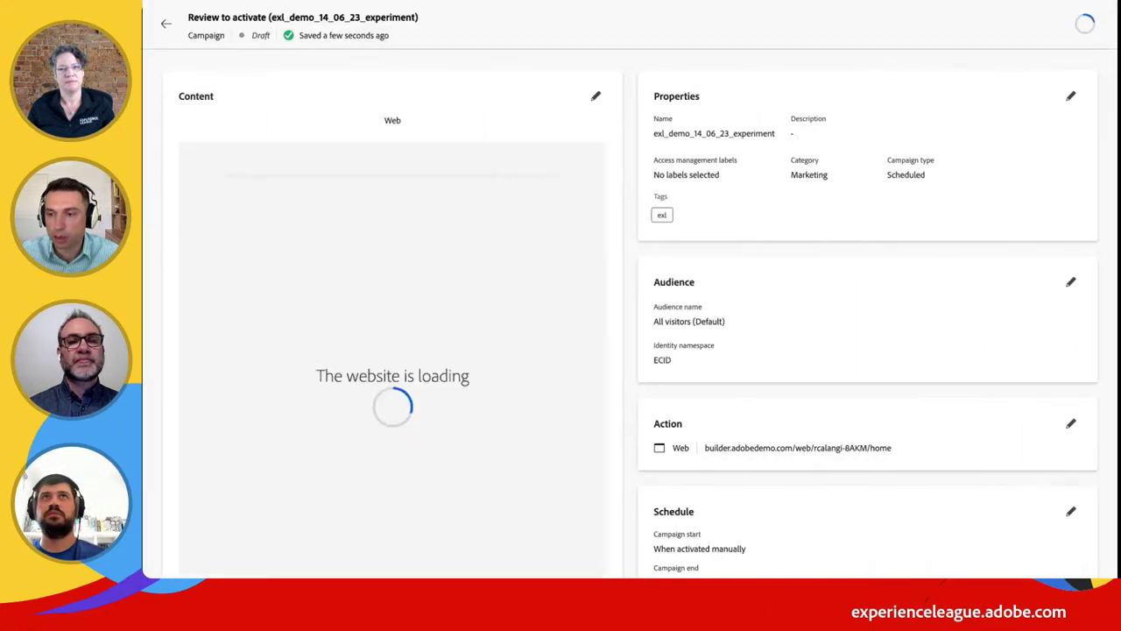
click(1072, 97)
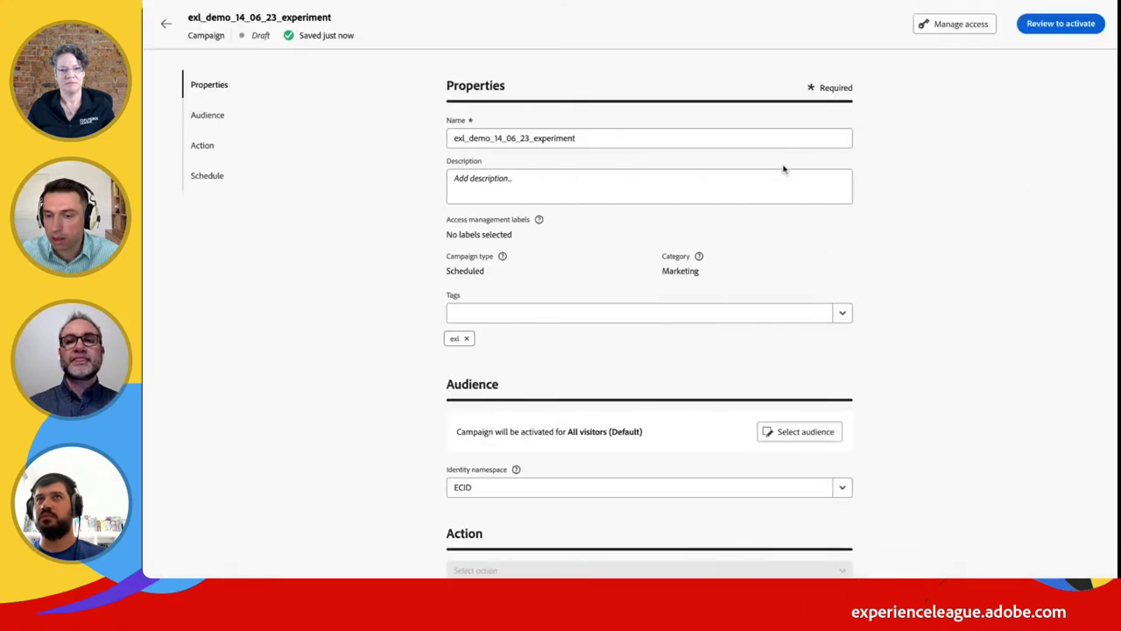
scroll(791, 245, down, 5)
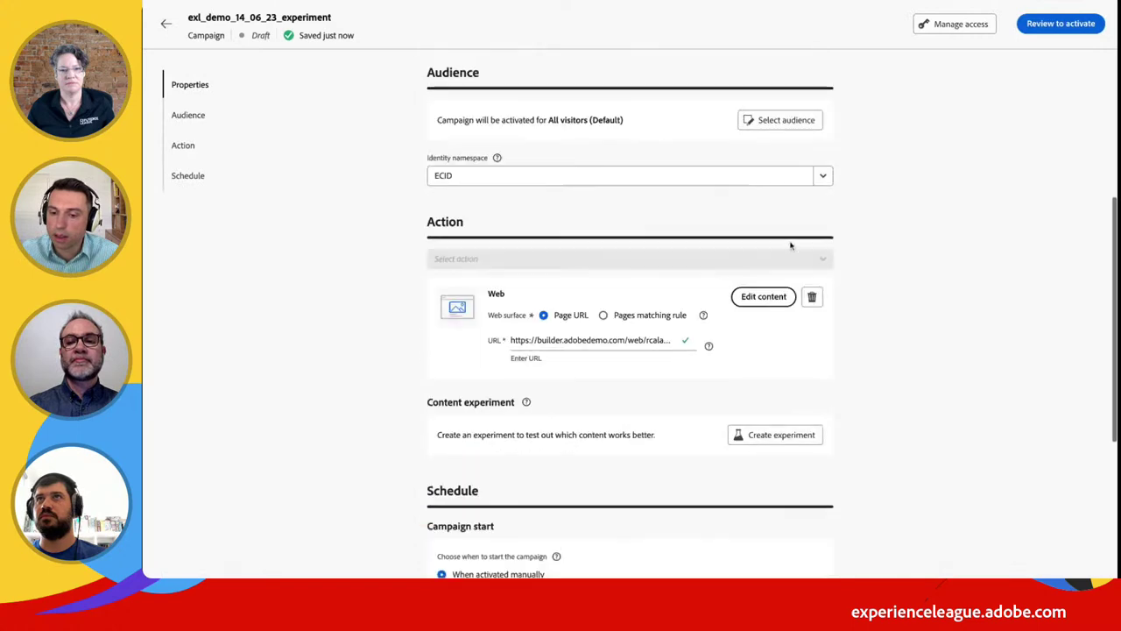
scroll(791, 245, down, 1)
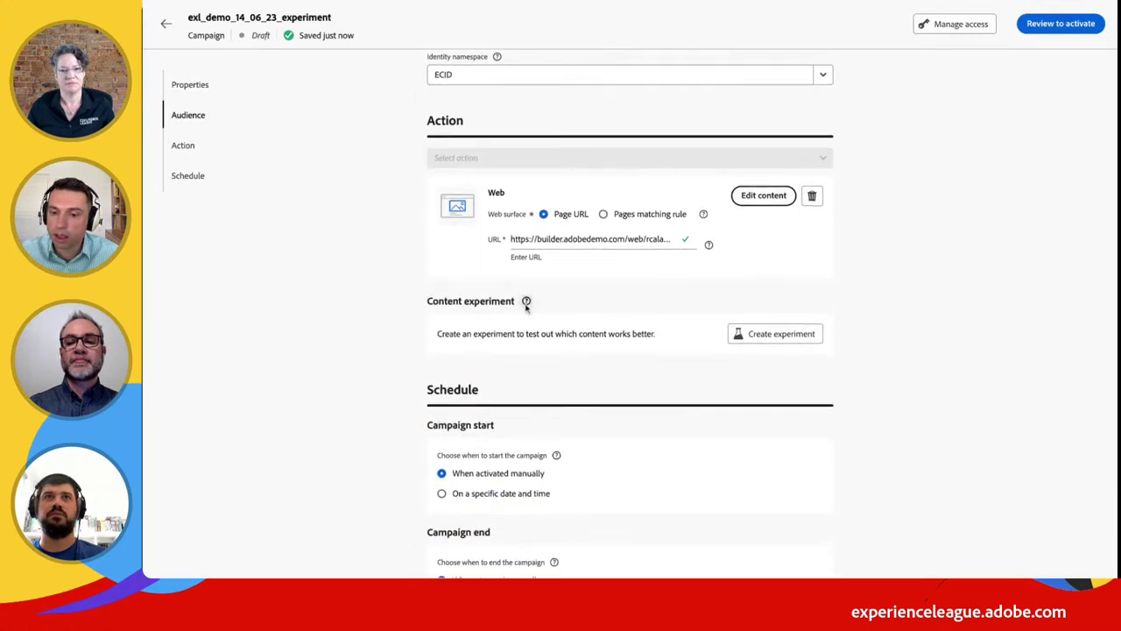
click(764, 334)
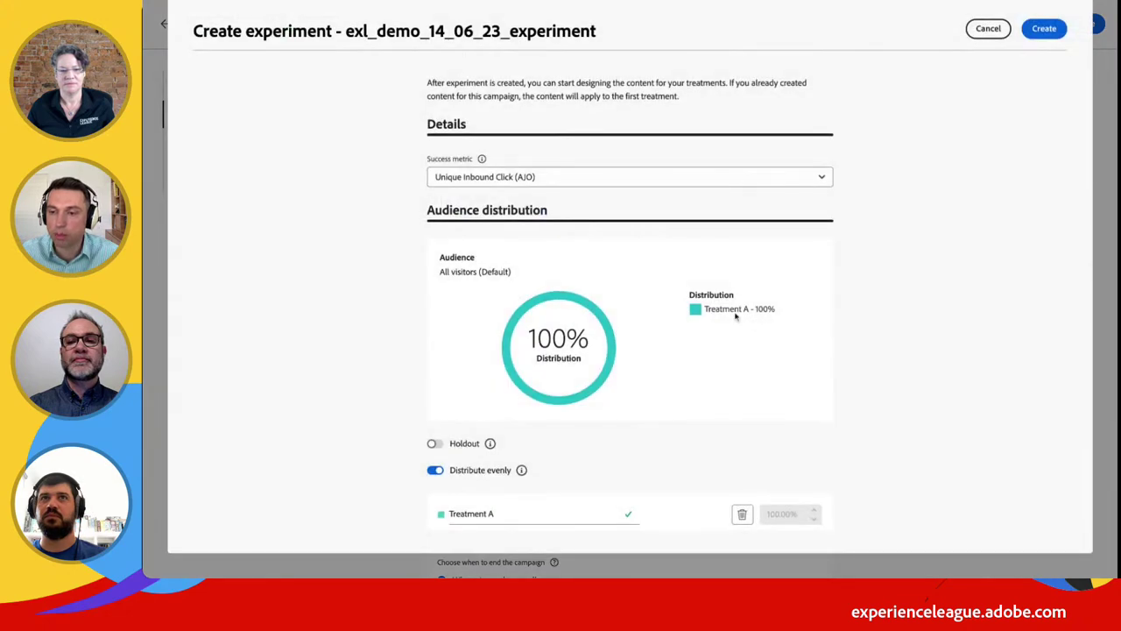
Look through the available success metrics for the experiment, leaving Unique Inbound Click (AJO) selected
scroll(802, 314, down, 2)
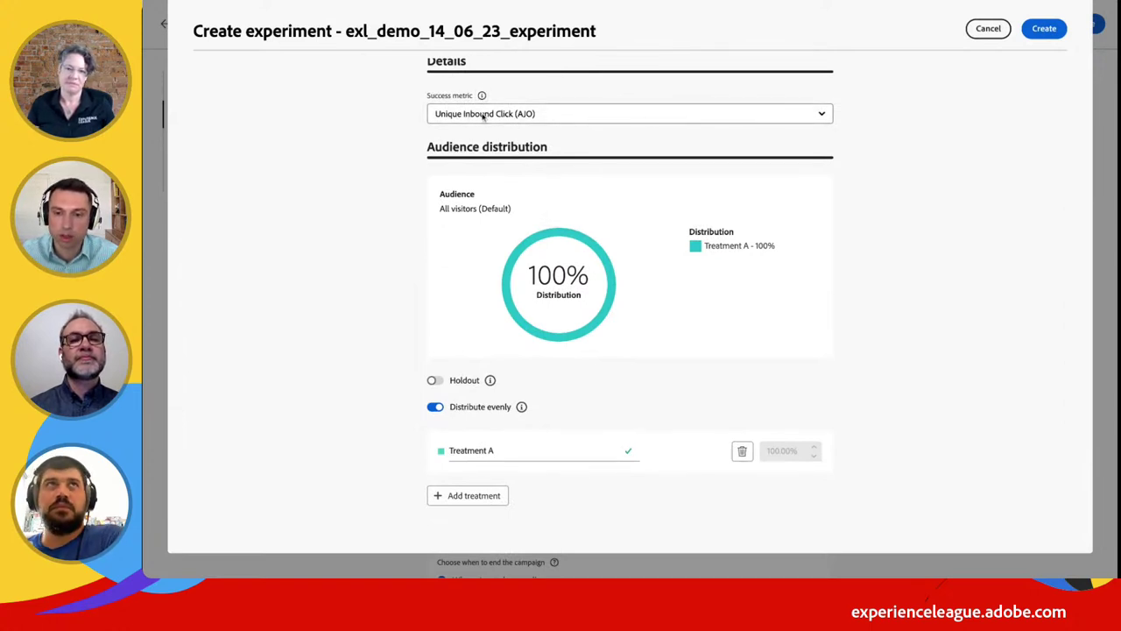
click(822, 115)
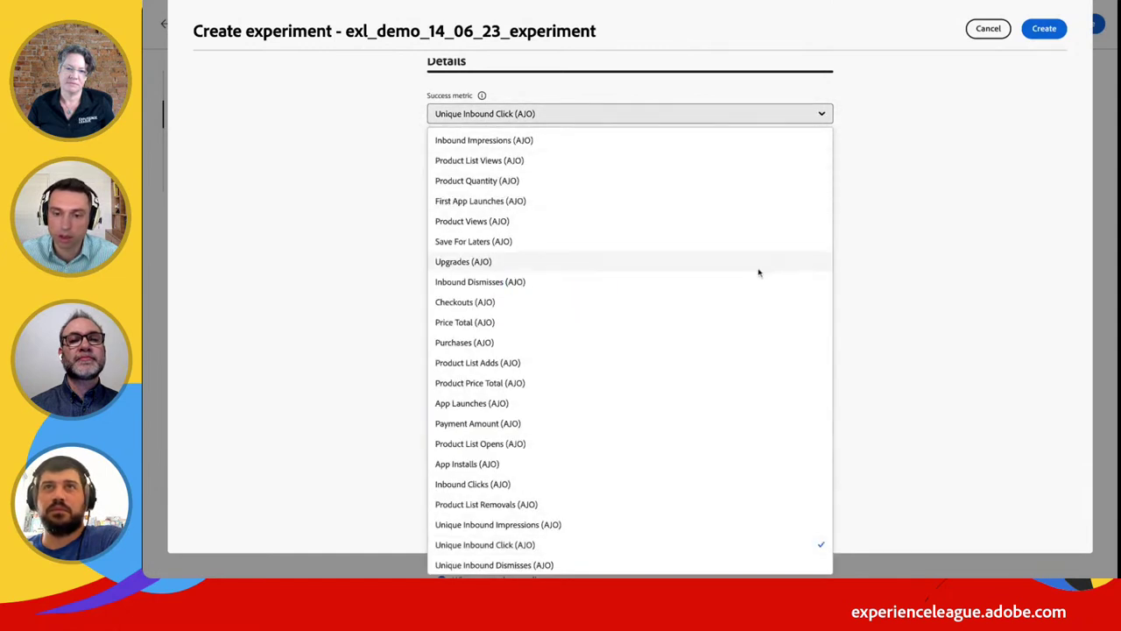
scroll(753, 306, down, 5)
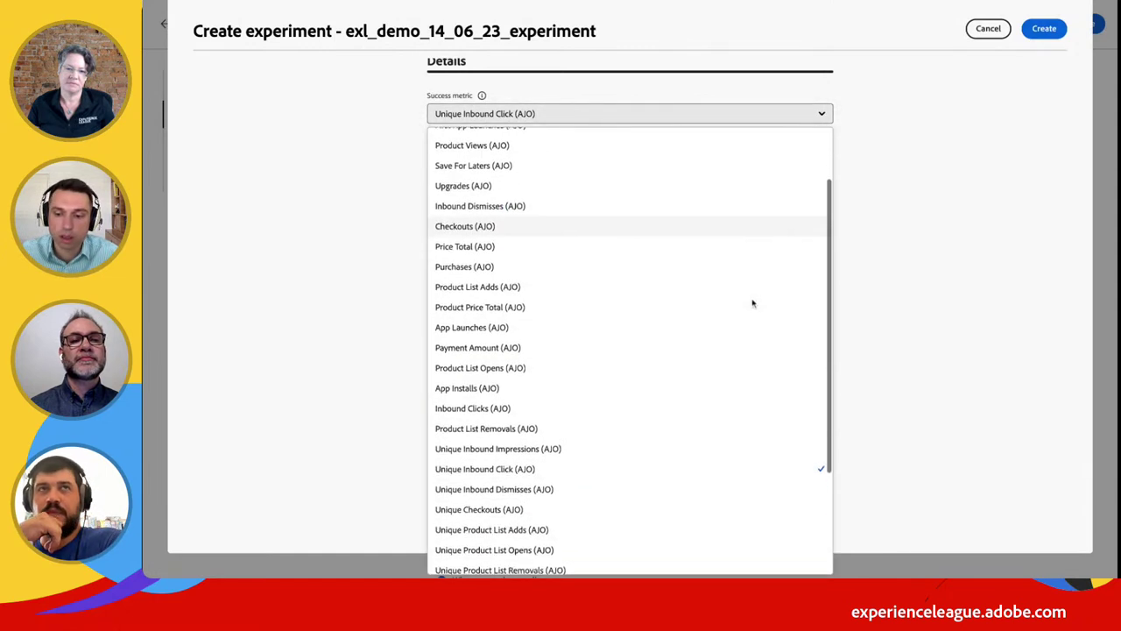
scroll(752, 303, down, 2)
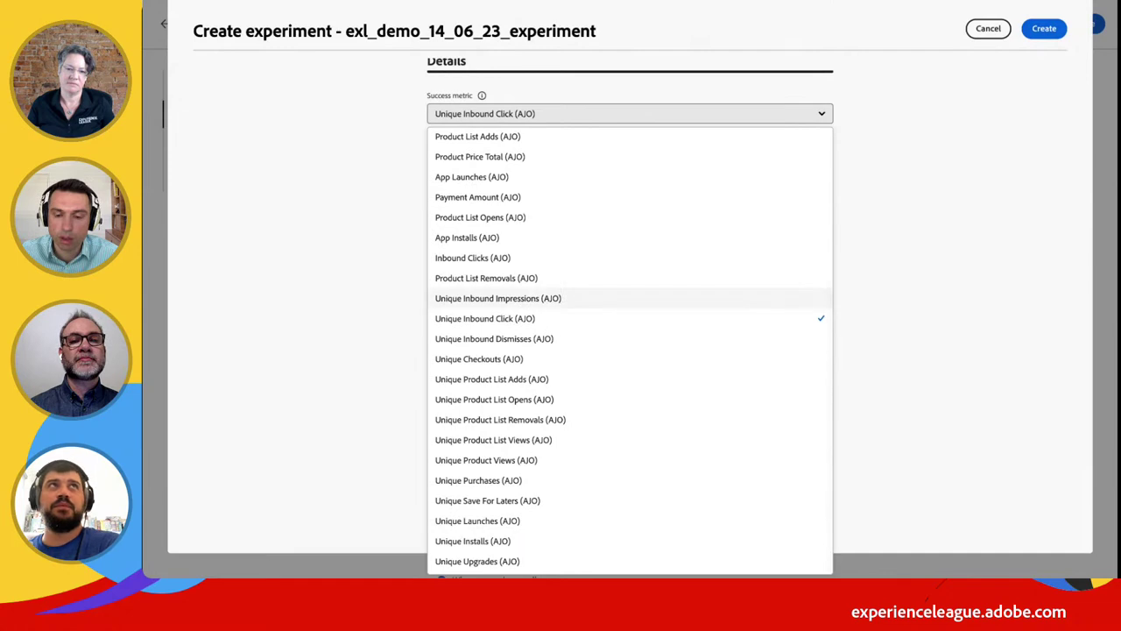
scroll(752, 302, up, 5)
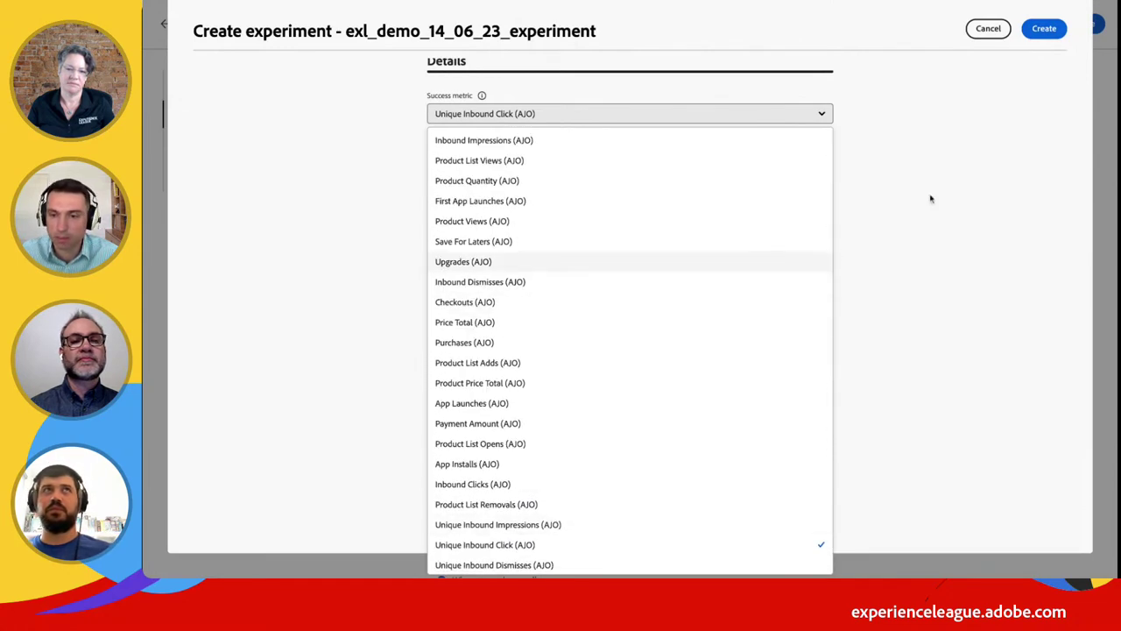
click(918, 244)
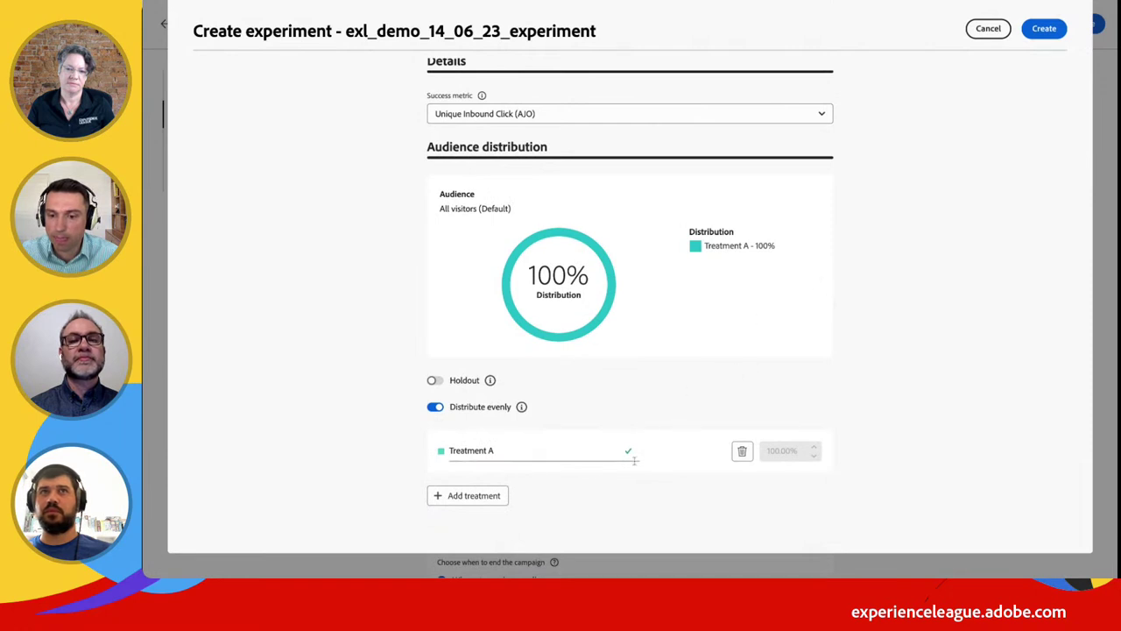
Add Treatment B to the experiment alongside Treatment A
click(495, 497)
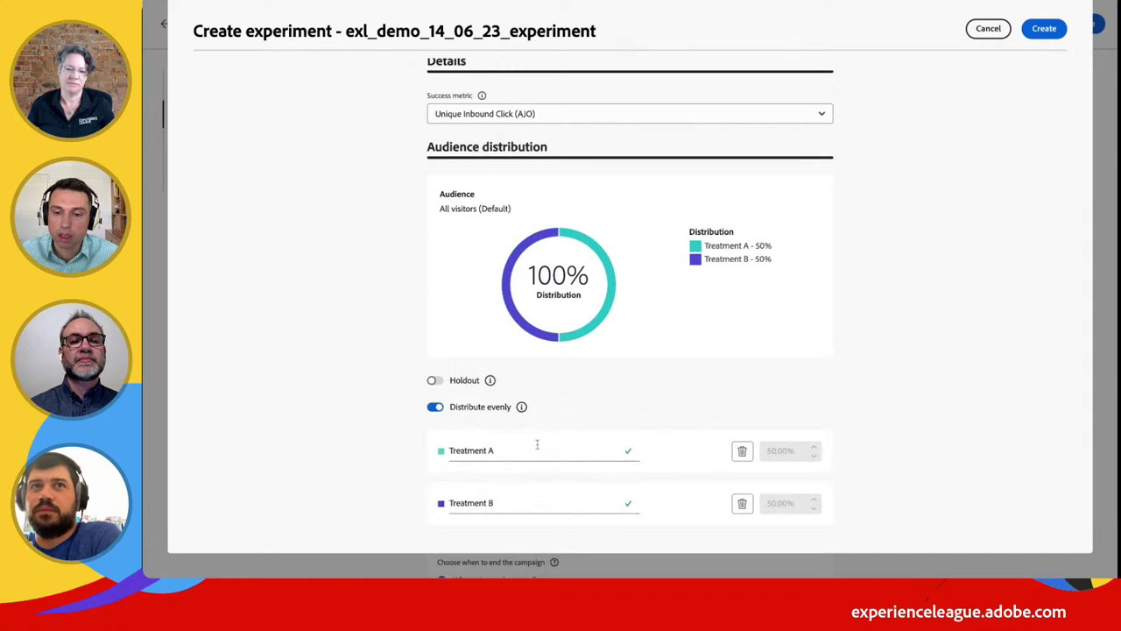
scroll(624, 421, down, 1)
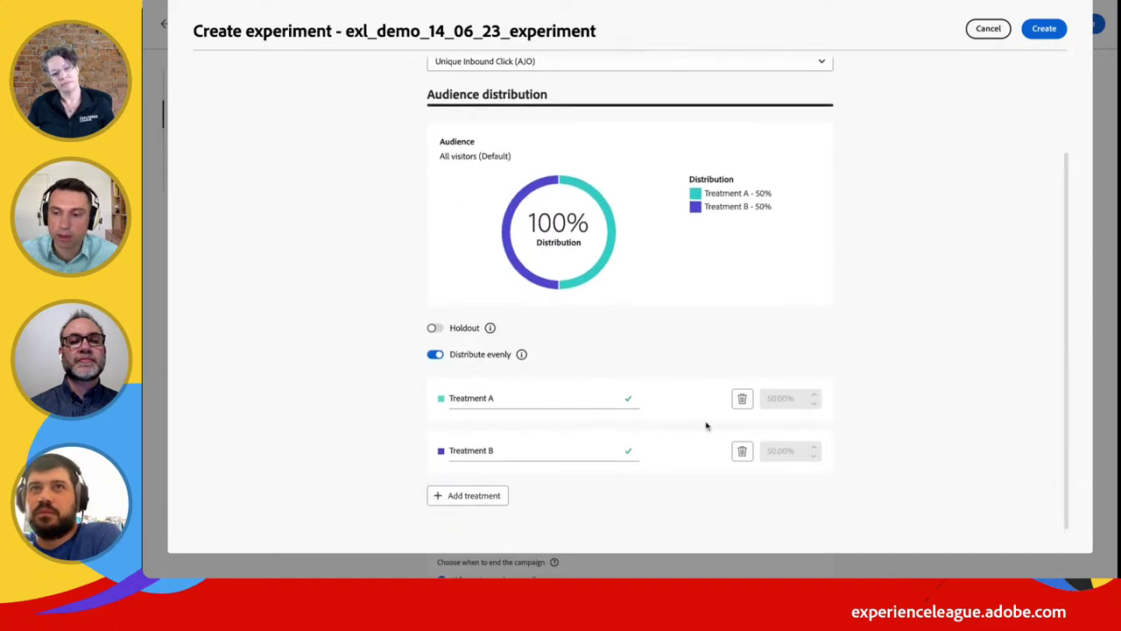
Try out manual treatment distribution and a holdout group, restoring even distribution without a holdout
click(435, 354)
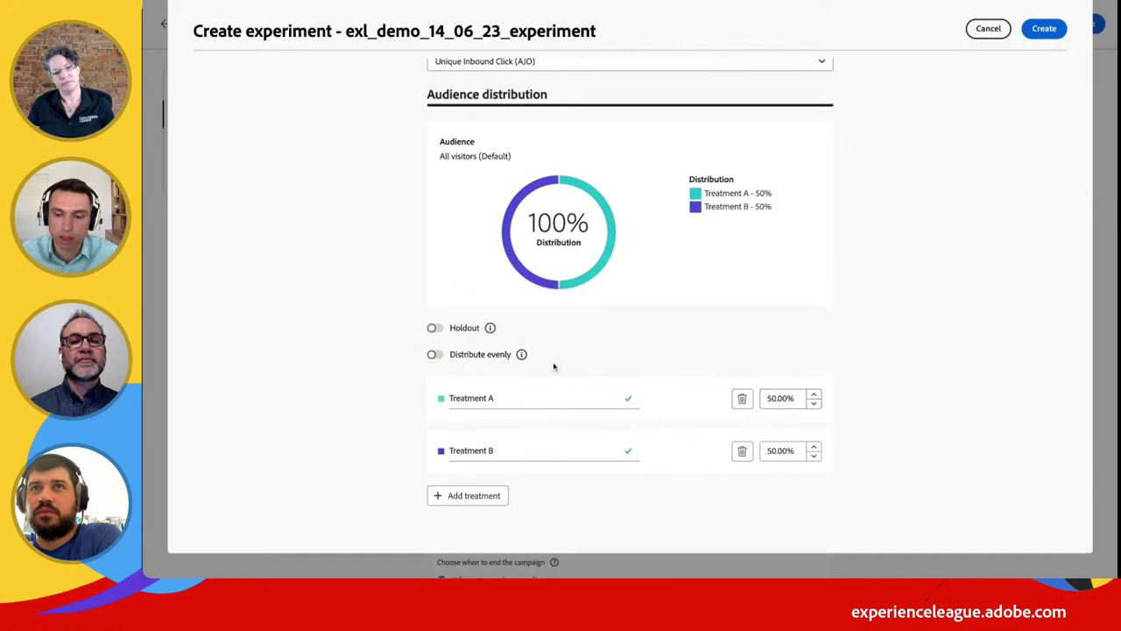
click(437, 355)
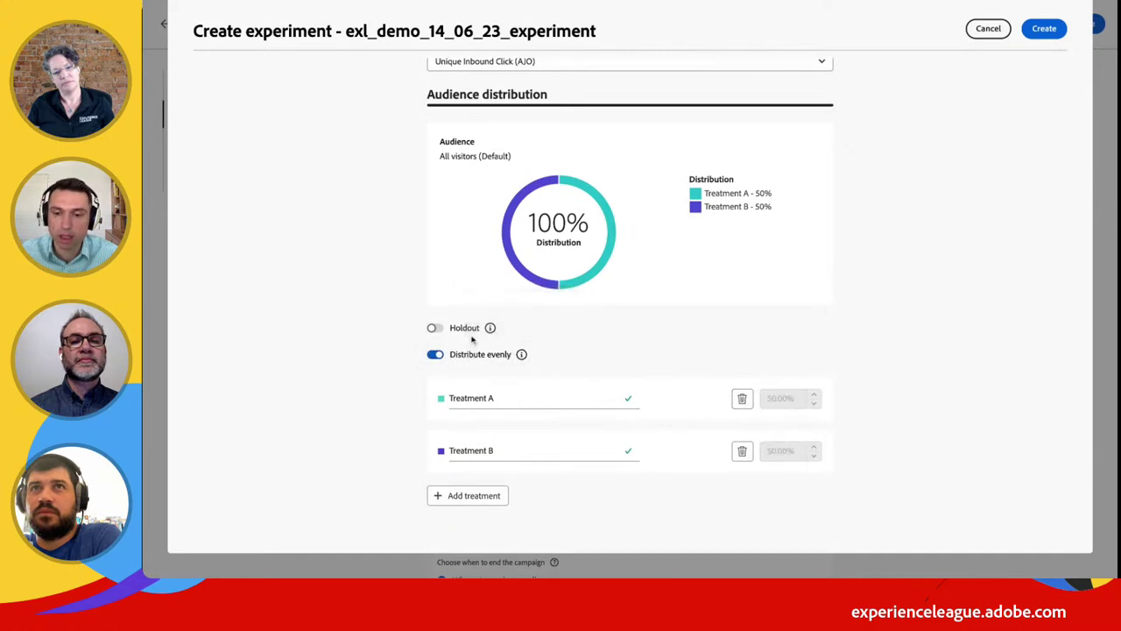
click(436, 327)
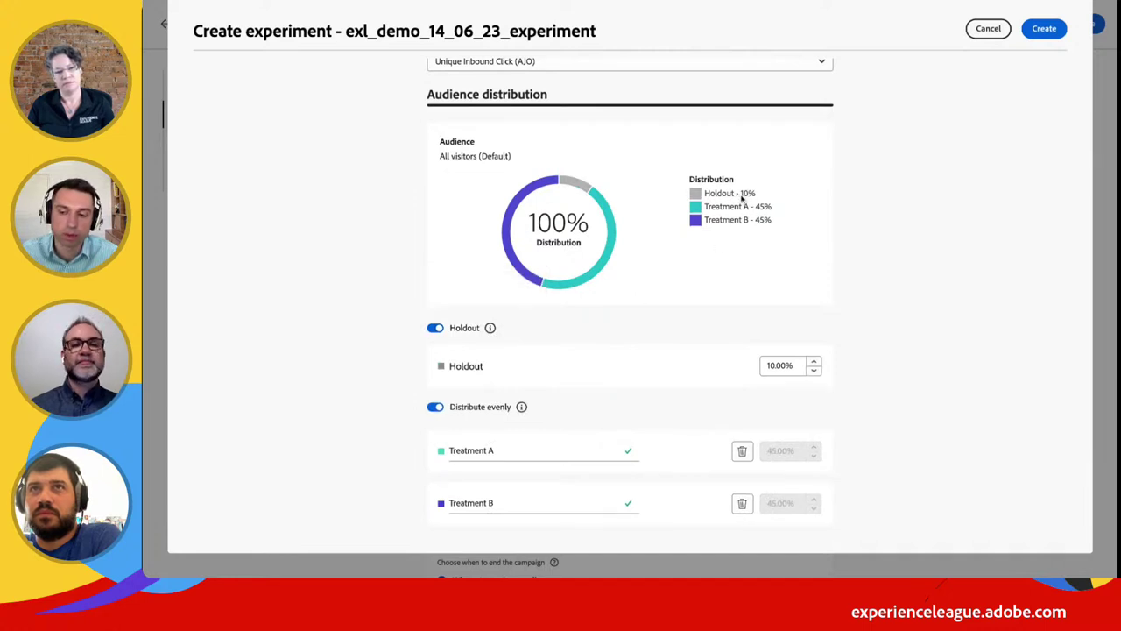
click(435, 328)
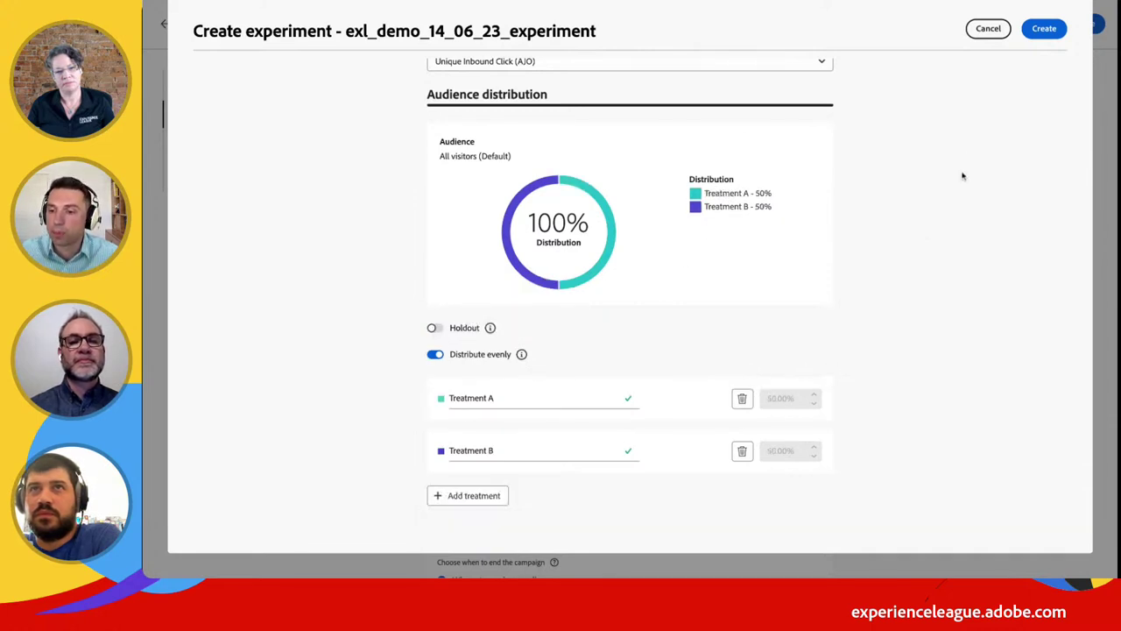
Create the experiment with the two treatments and open Treatment B's web page for visual editing
click(1034, 32)
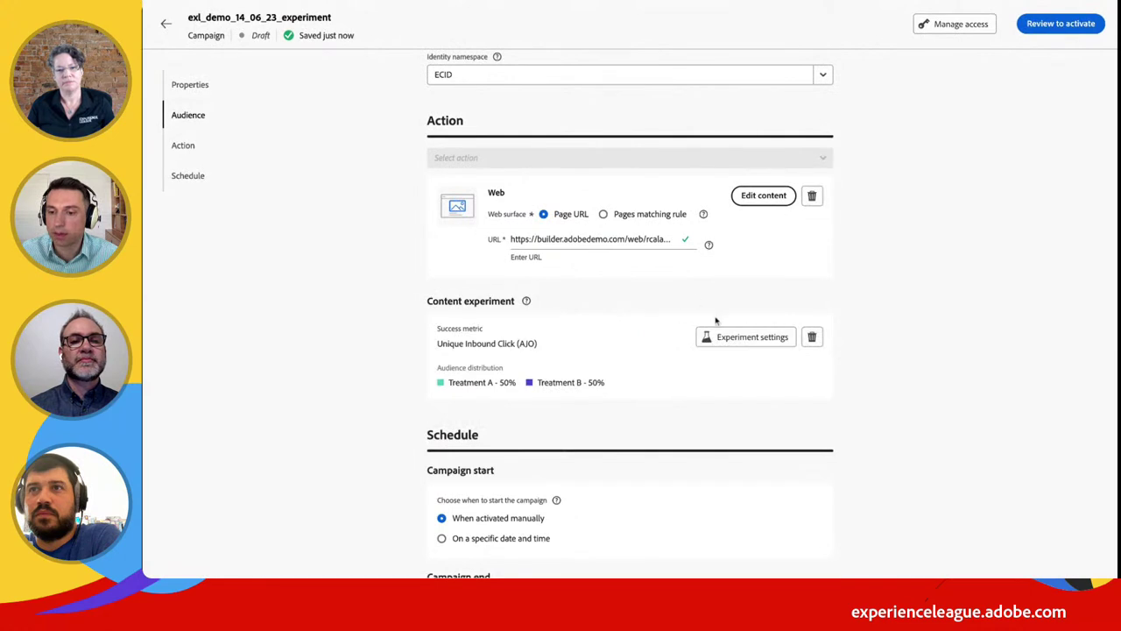
click(766, 198)
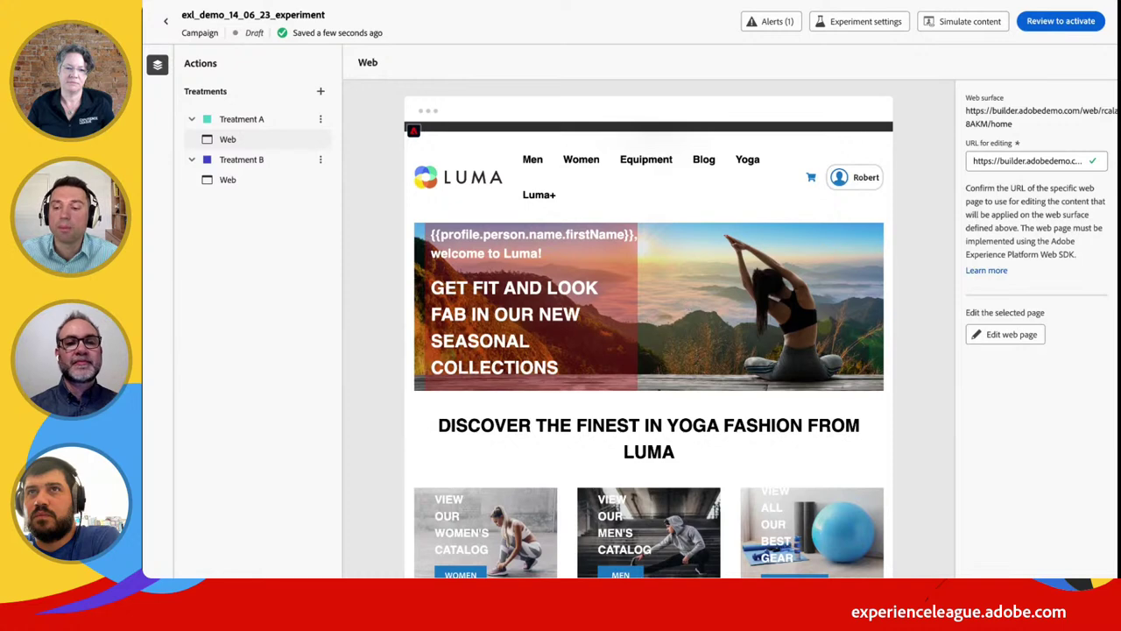
click(251, 182)
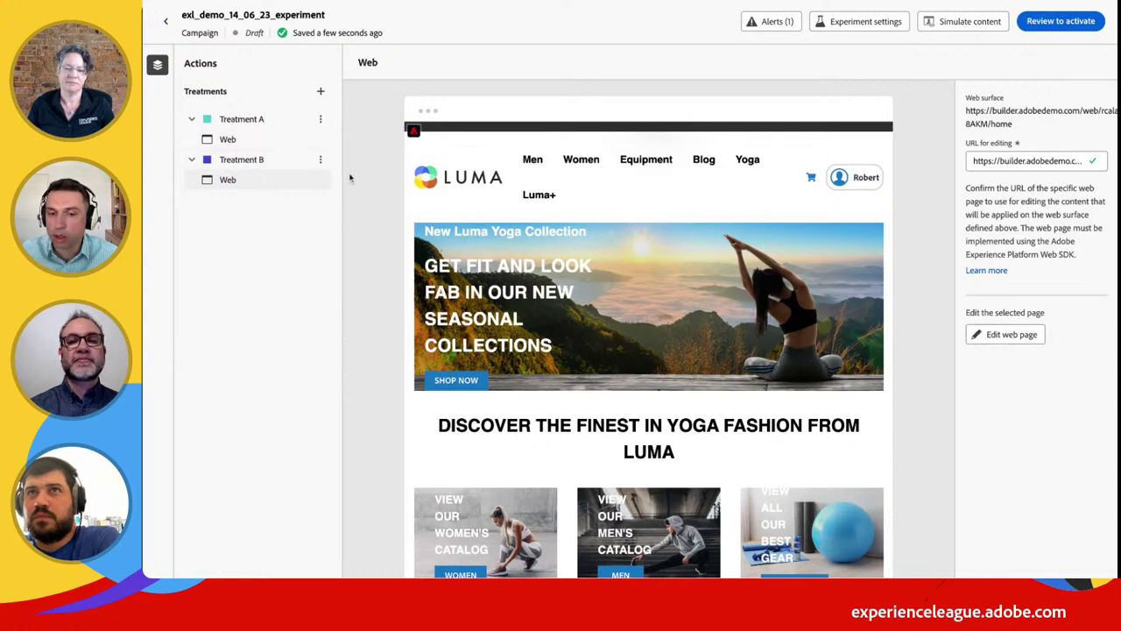
click(1011, 335)
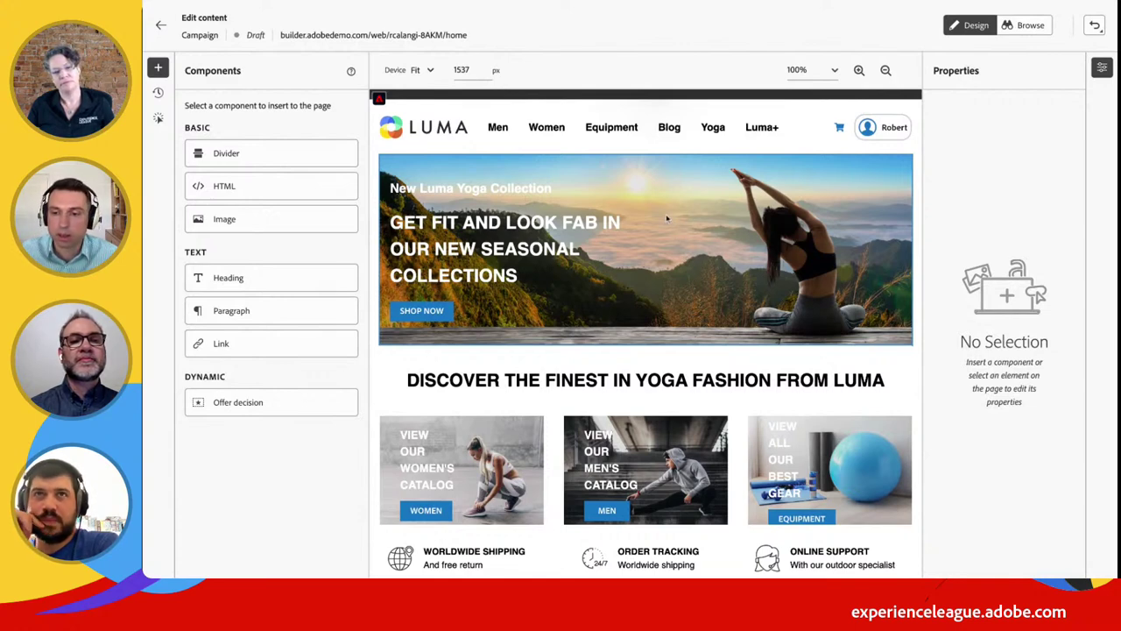
Replace Treatment B's hero image with AdobeStock_436888321.jpeg from the Luma promo assets for web folder
click(675, 196)
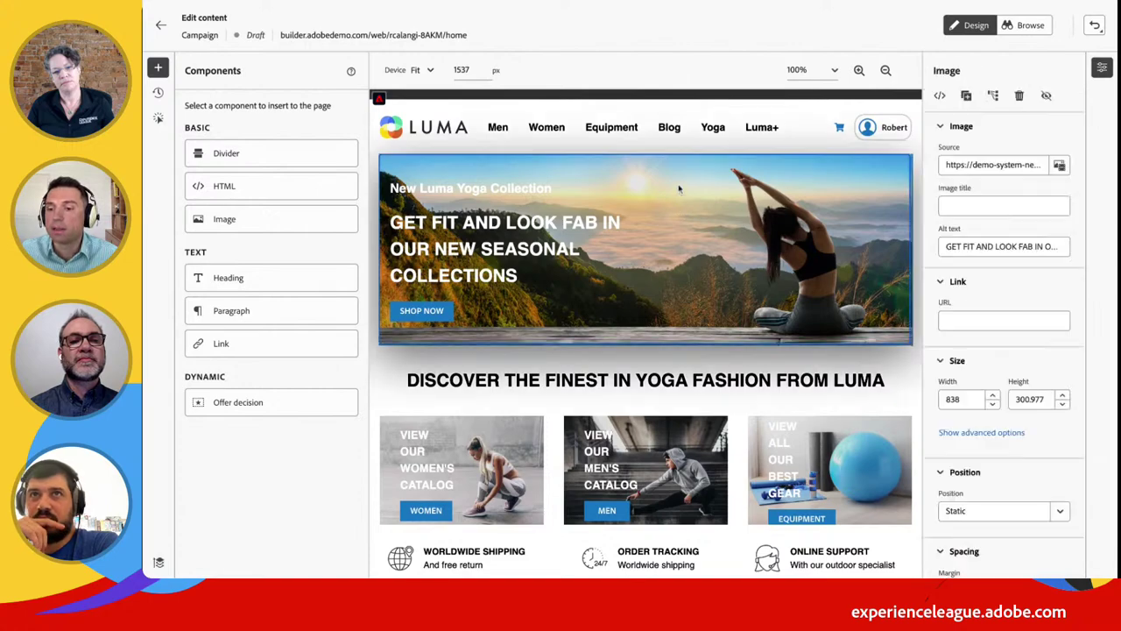
click(622, 131)
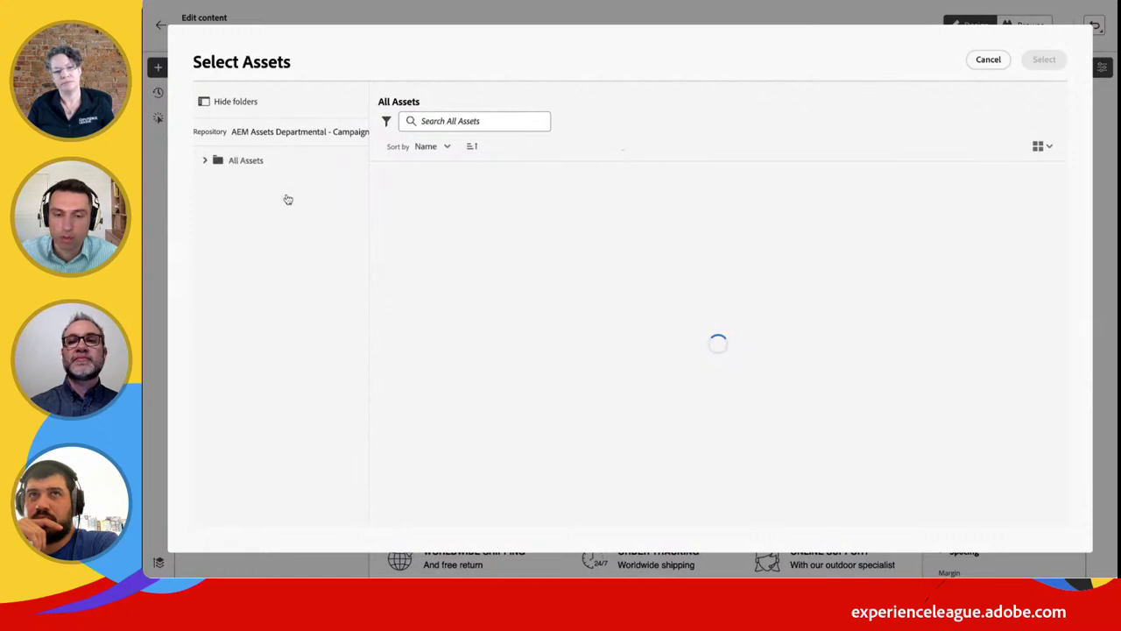
scroll(294, 351, down, 4)
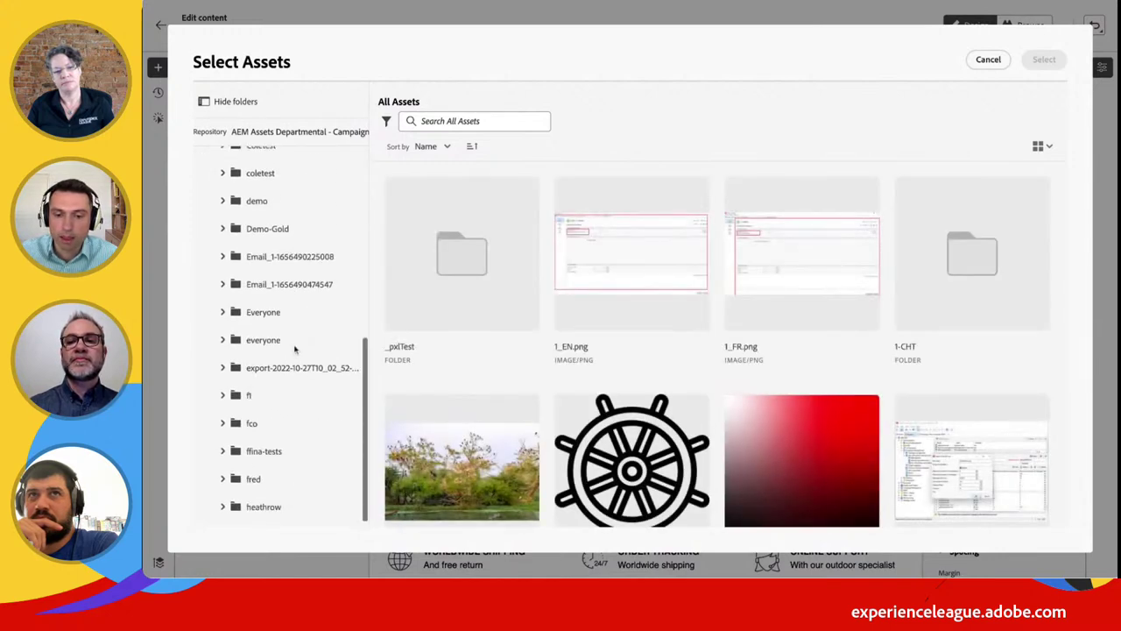
scroll(276, 348, down, 3)
scroll(276, 349, down, 4)
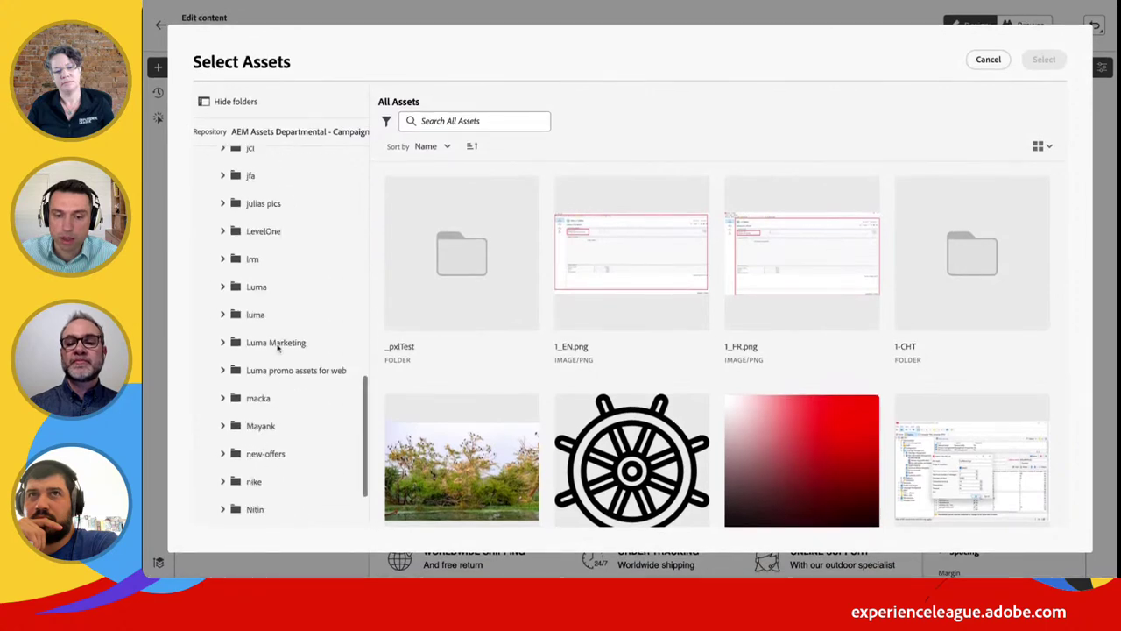
click(293, 318)
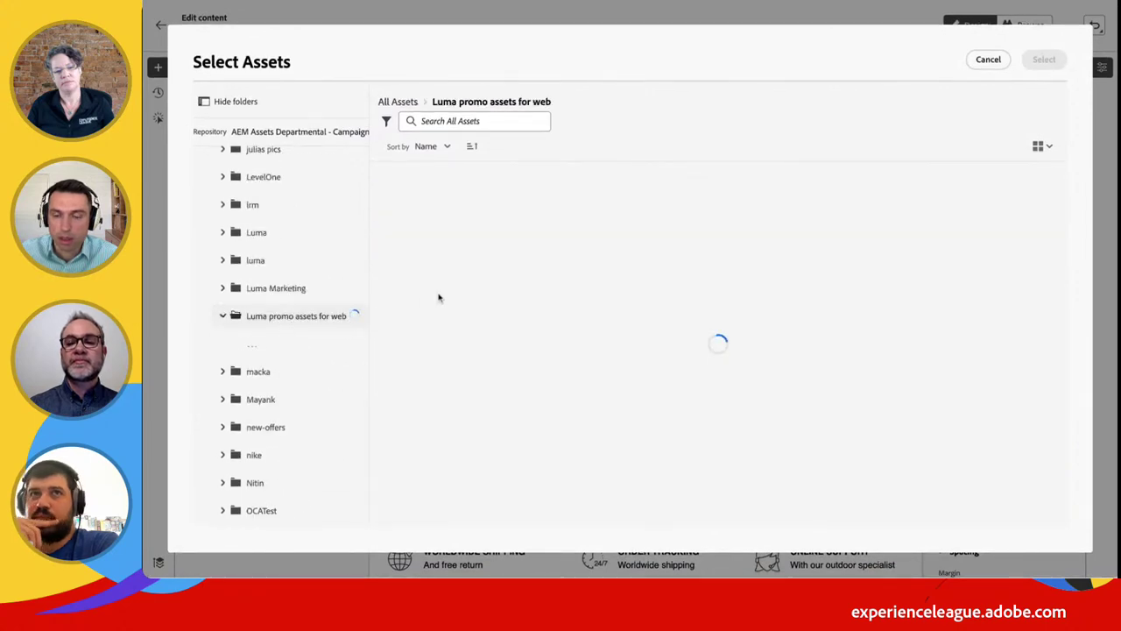
click(812, 255)
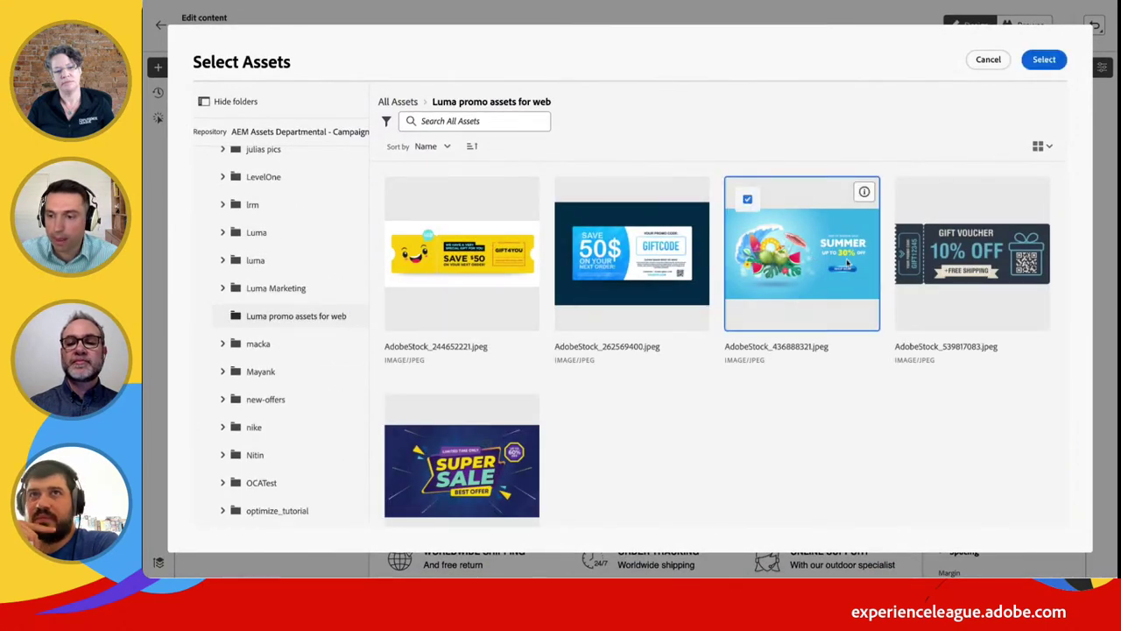
click(1043, 59)
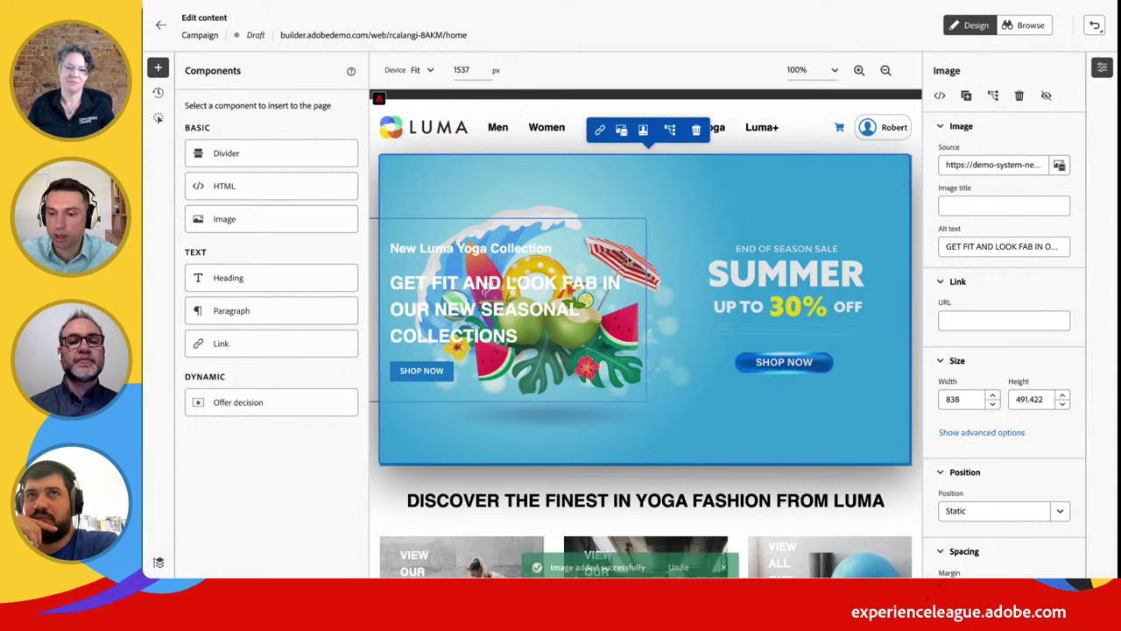
Remove the text container overlaying Treatment B's hero banner and add click tracking named "Summer sale" to the banner image
click(637, 246)
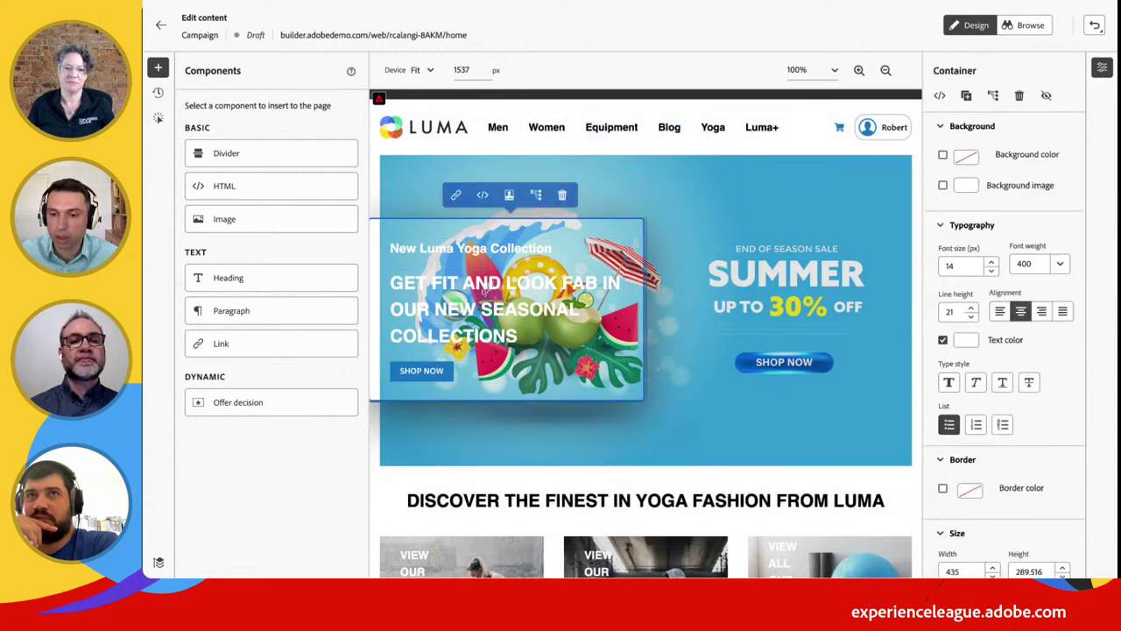
click(562, 195)
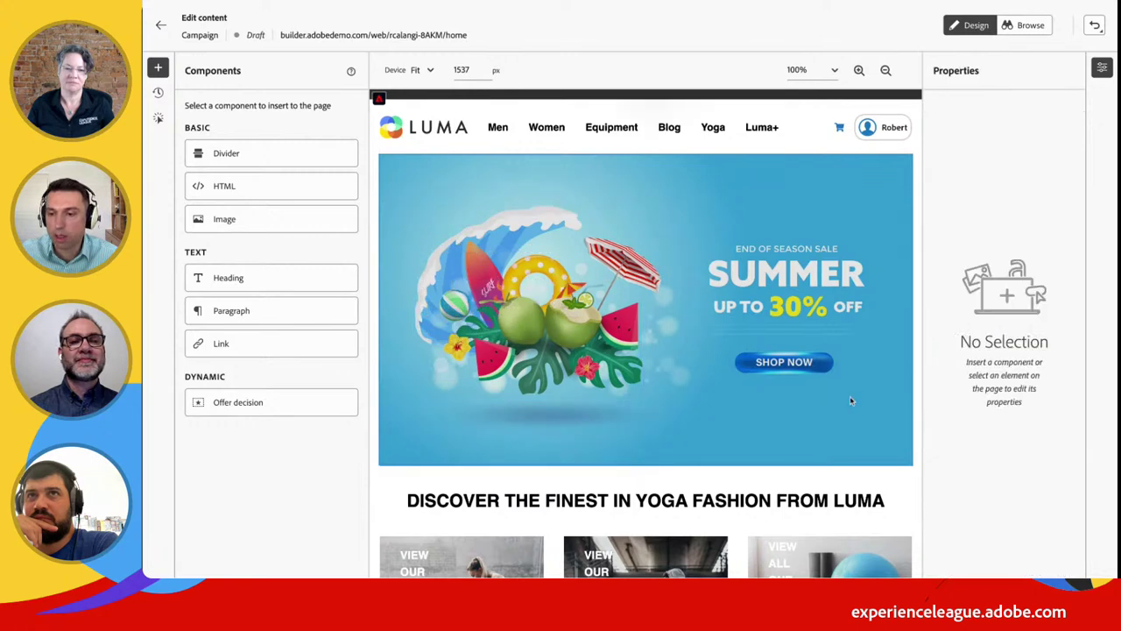
click(780, 182)
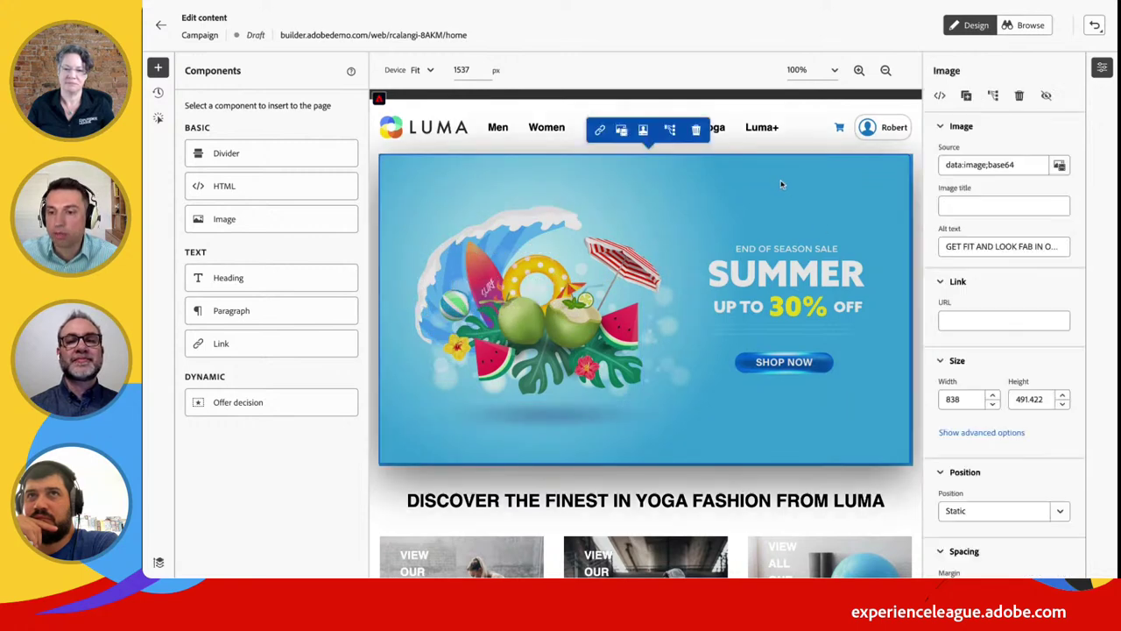
click(671, 130)
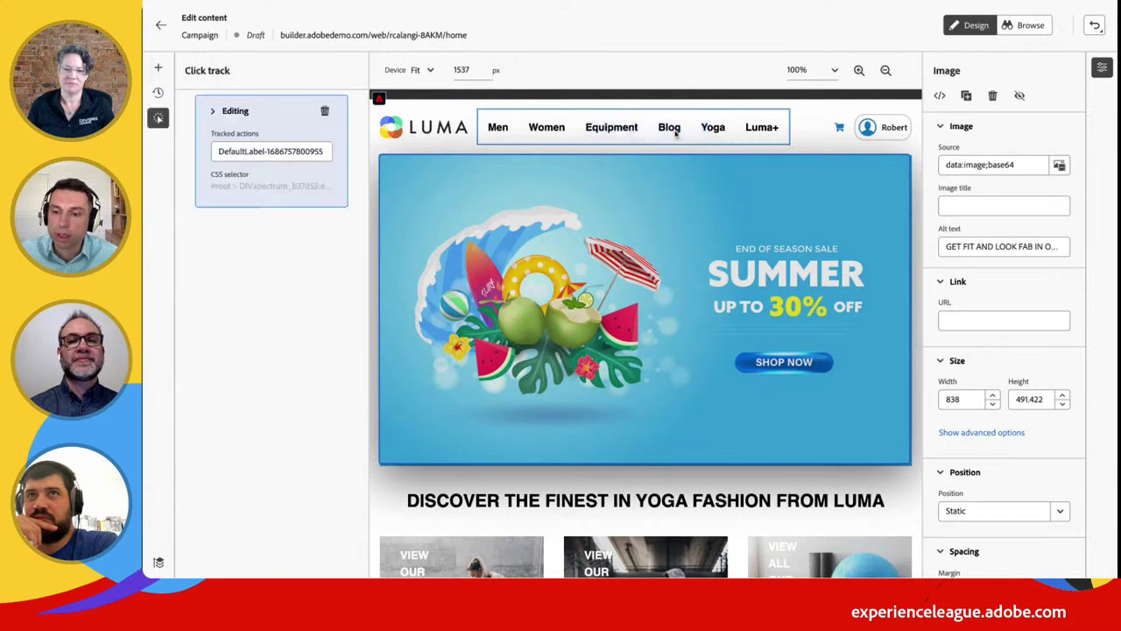
click(259, 151)
key(ctrl+a)
key(BackSpace)
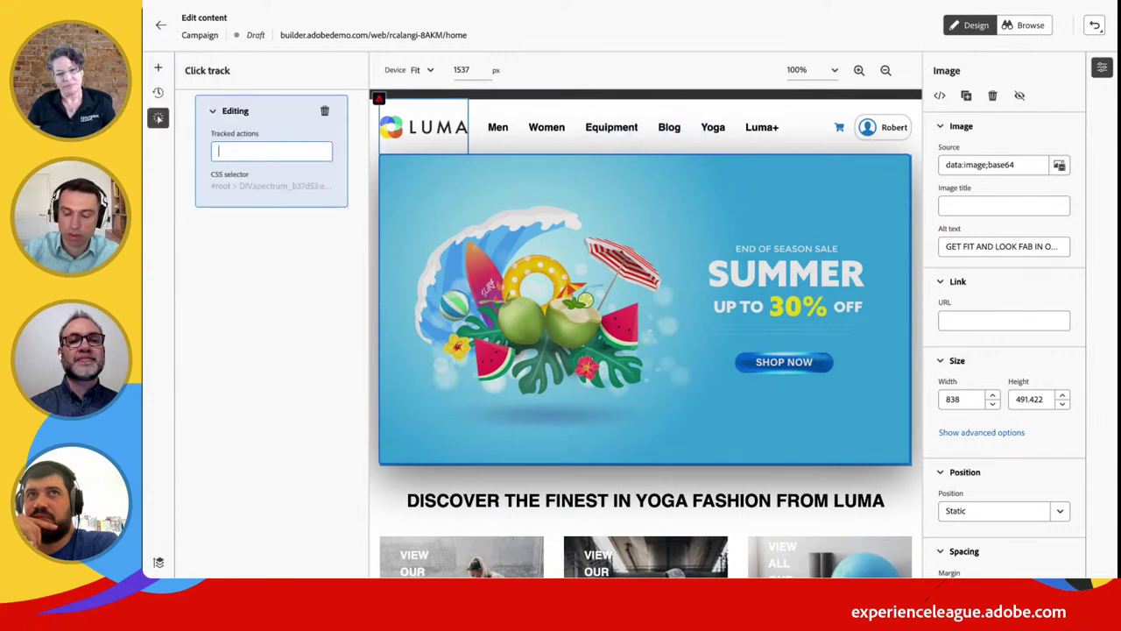
text(Summer sale)
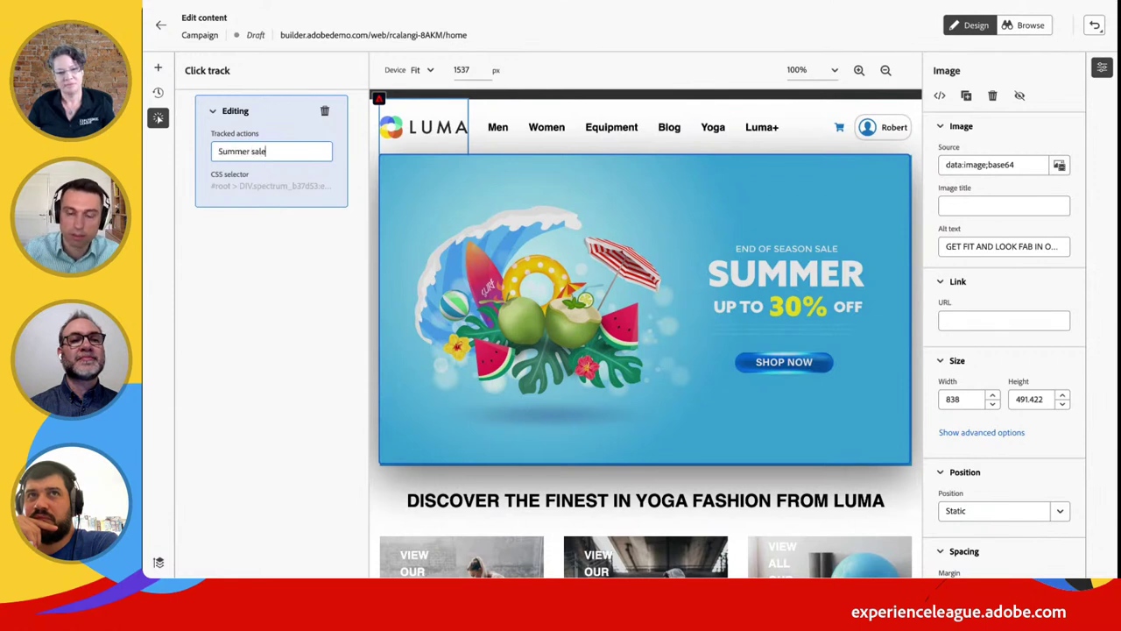
key(Return)
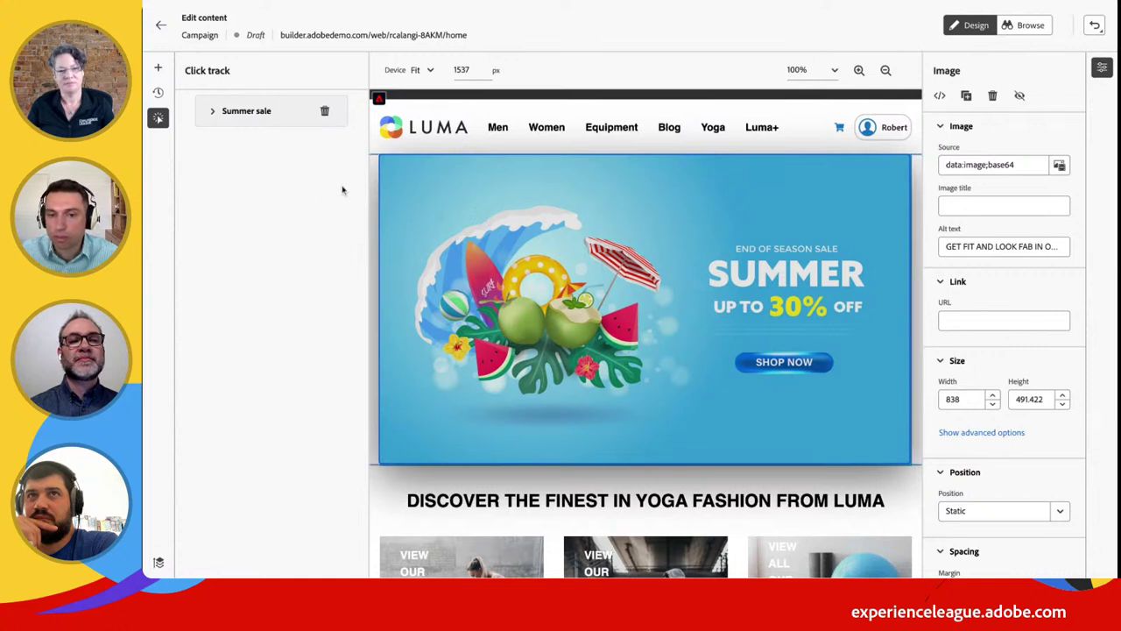
click(160, 25)
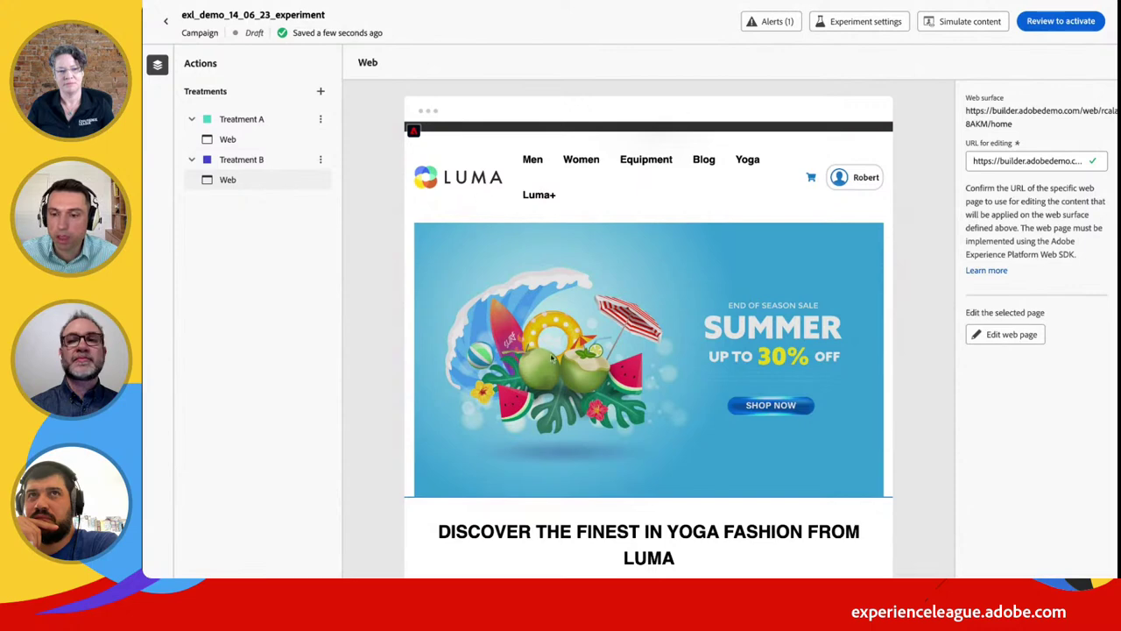
Compare the Treatment A and Treatment B web previews and simulate Treatment B's content with a test profile
click(247, 145)
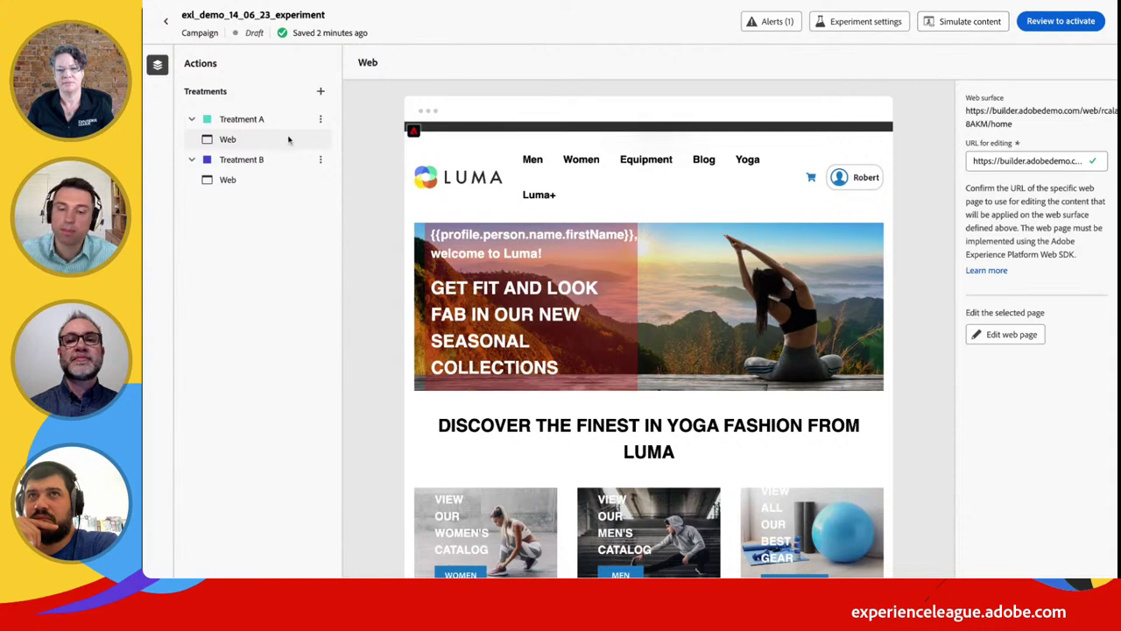
click(267, 181)
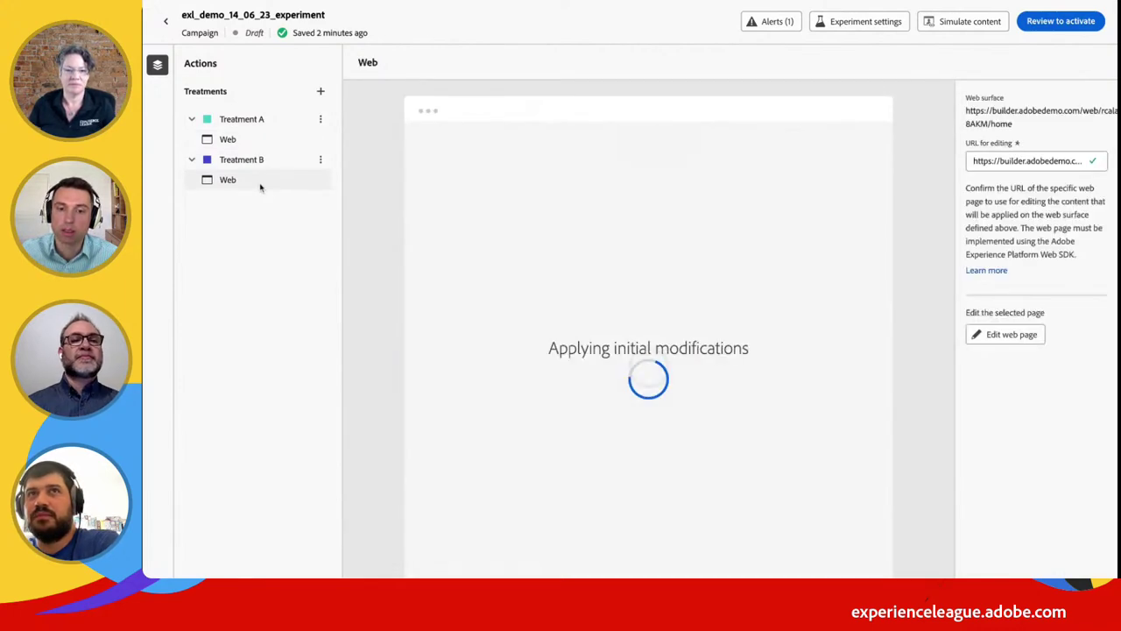
click(948, 21)
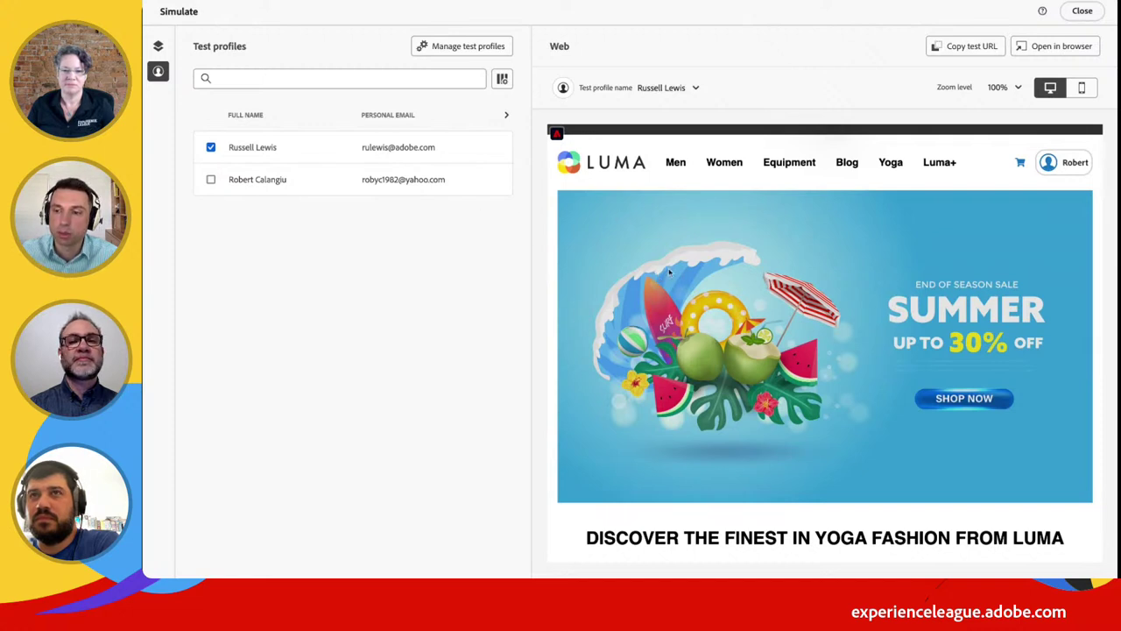
click(1082, 10)
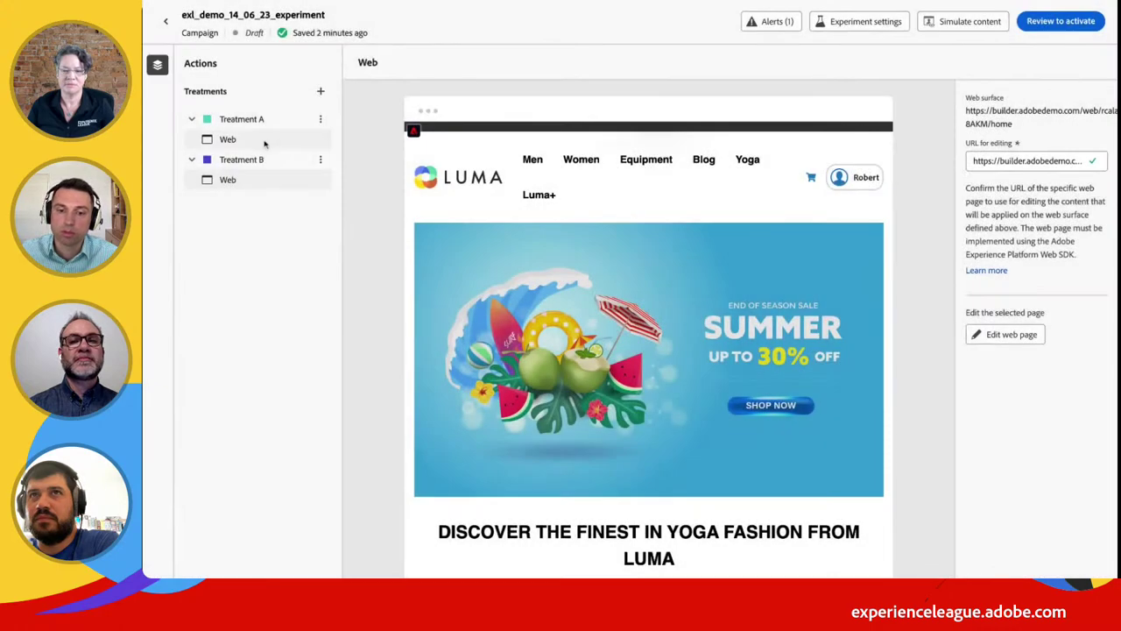
Simulate Treatment A's web content and check the personalized greeting with the second test profile
click(265, 144)
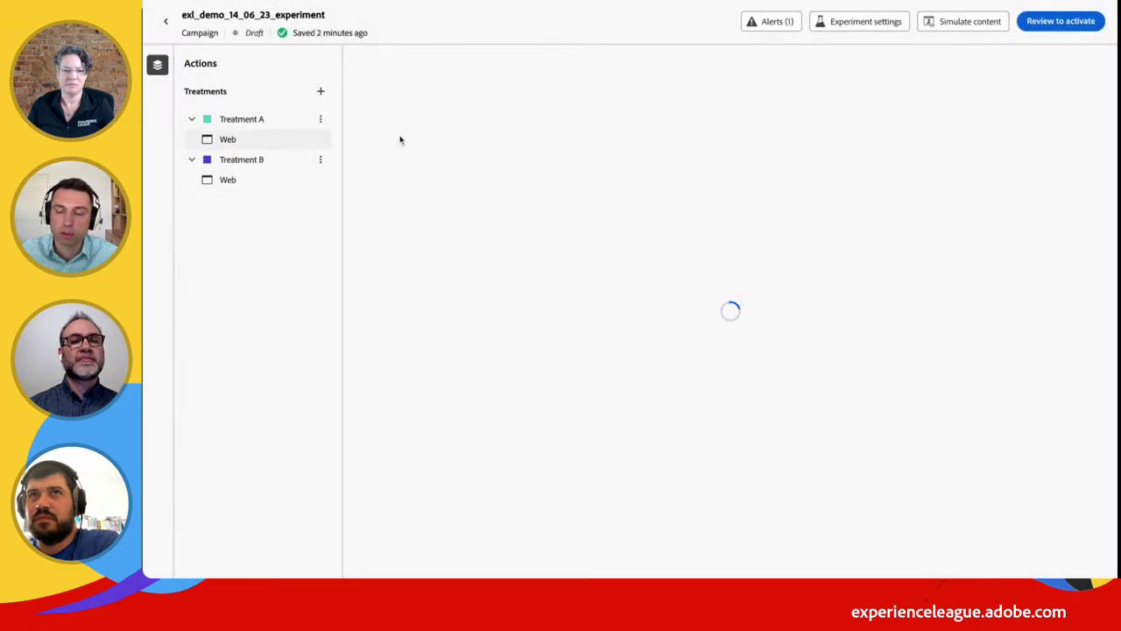
click(952, 27)
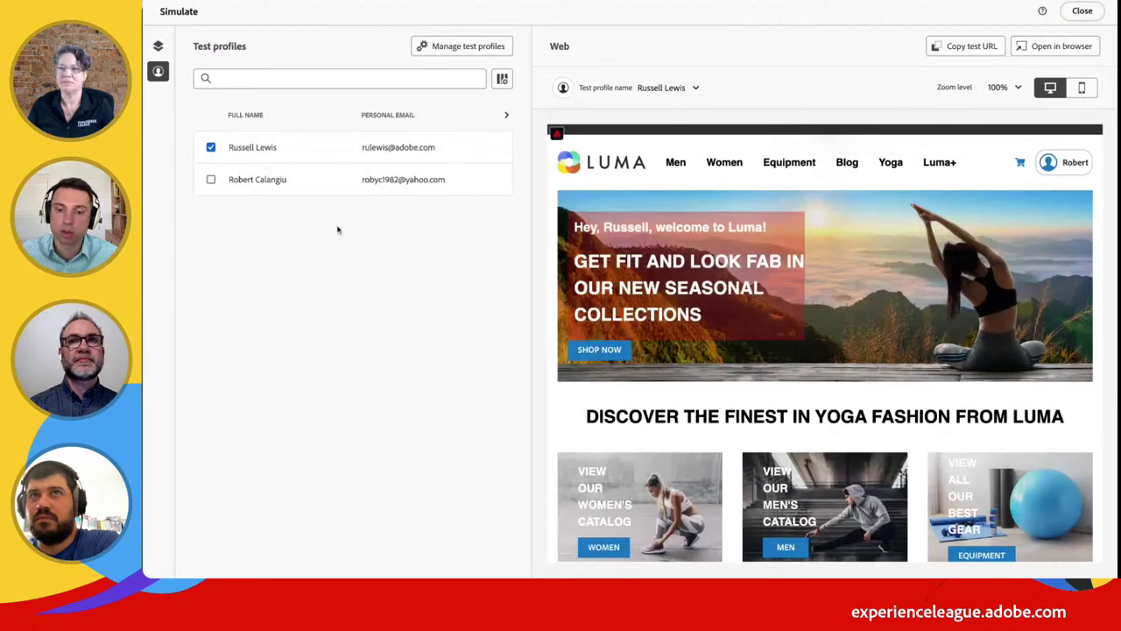
click(284, 187)
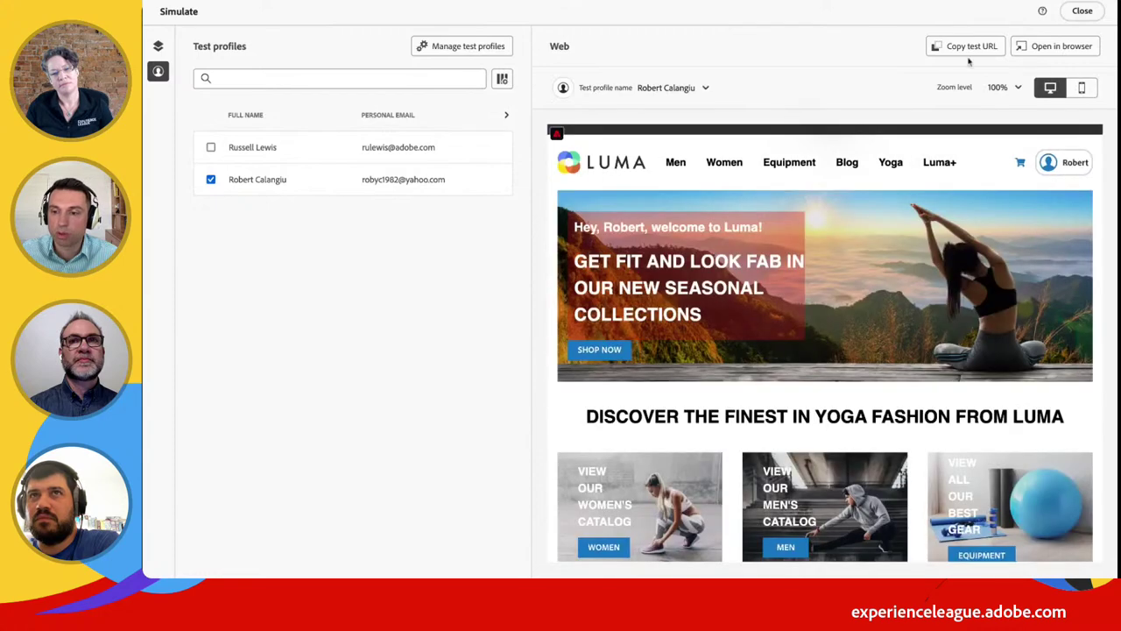
click(1082, 10)
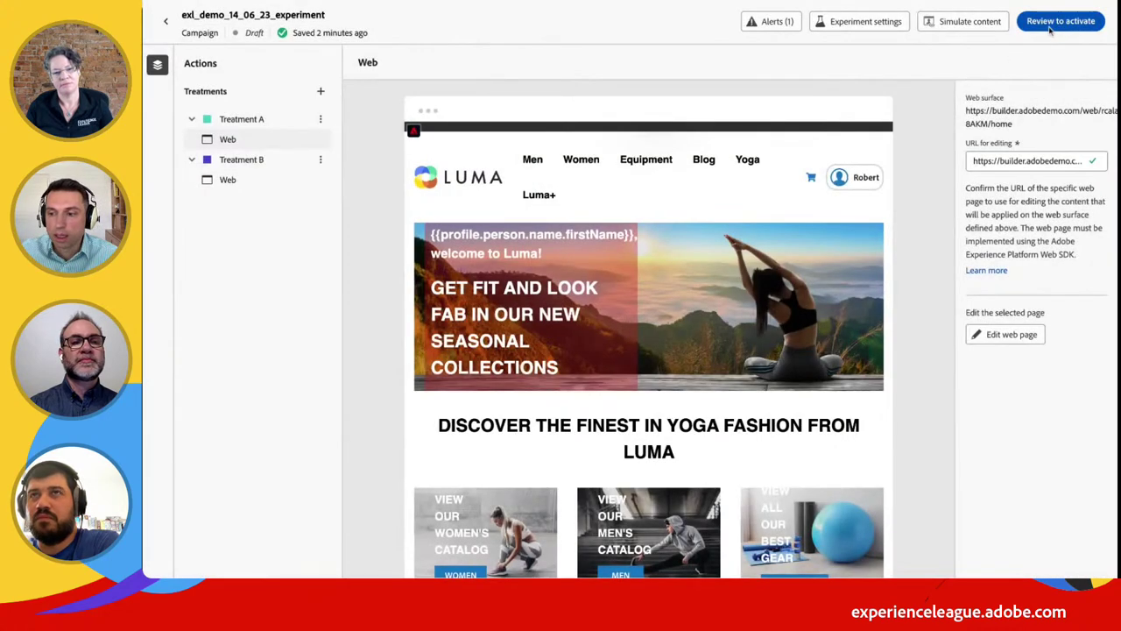
Review and activate the exl_demo_14_06_23_experiment campaign, and stop the original live campaign exl_demo_14_06_23
click(1050, 31)
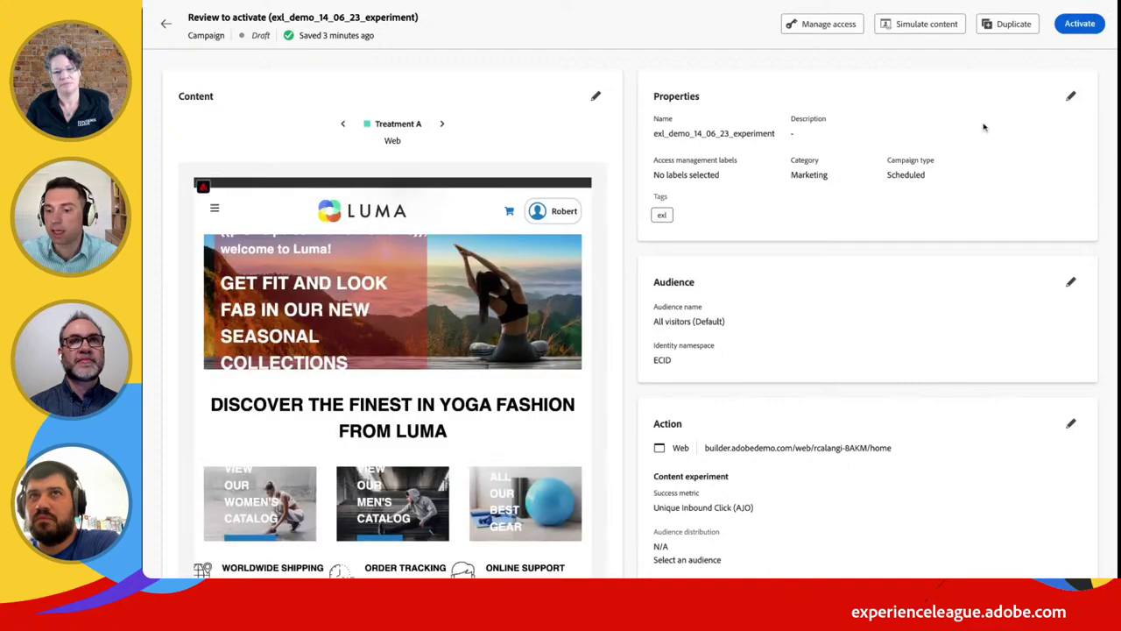
click(1070, 31)
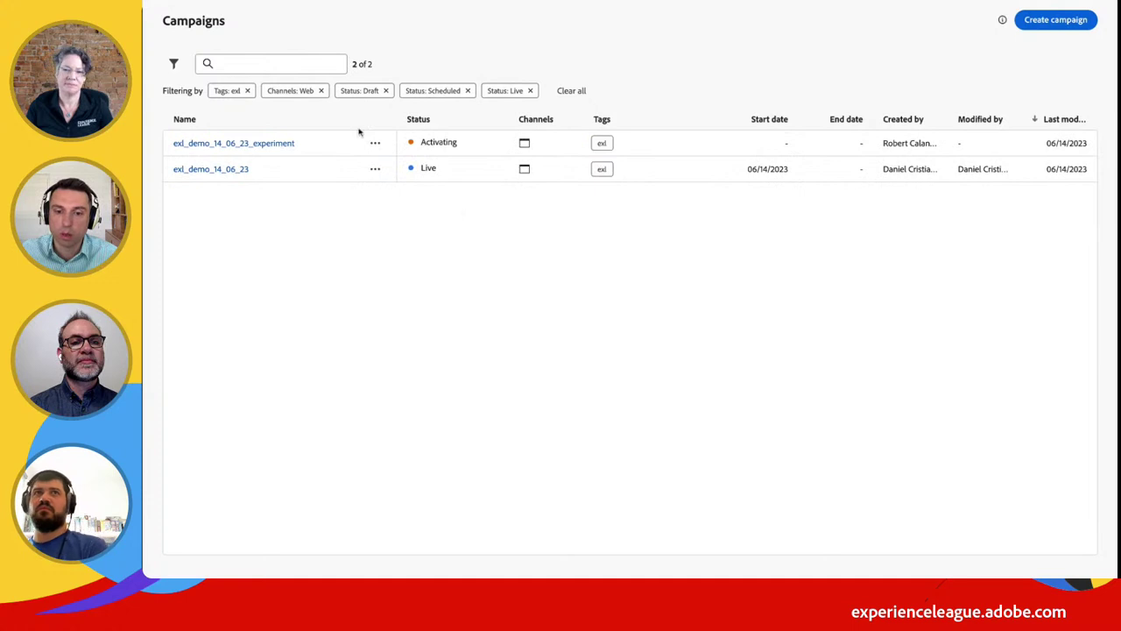
click(374, 169)
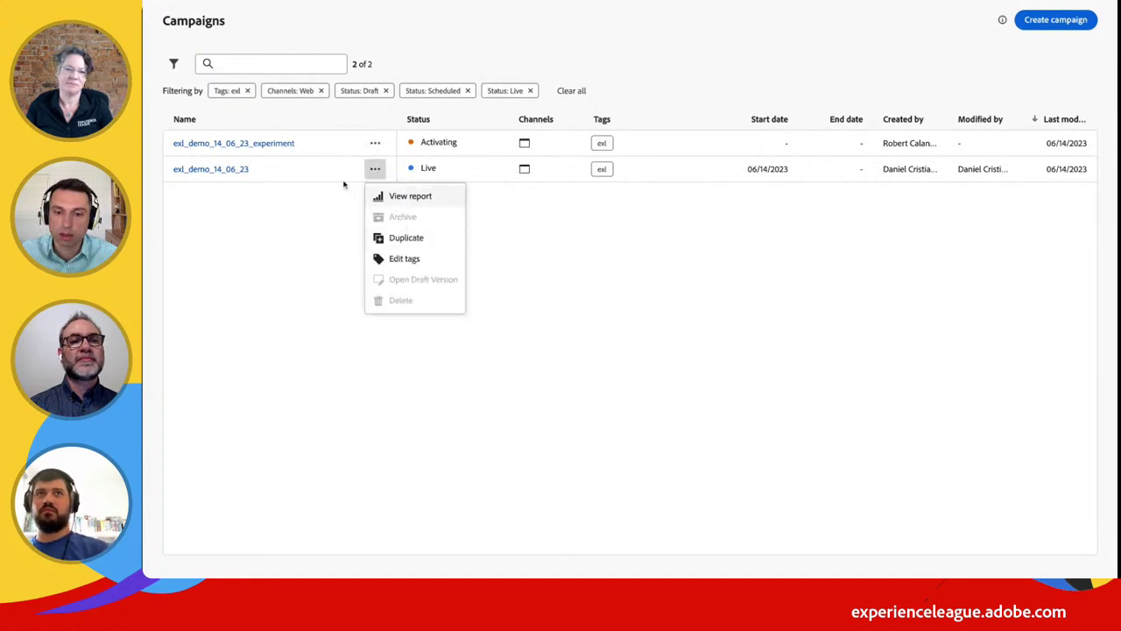
click(225, 170)
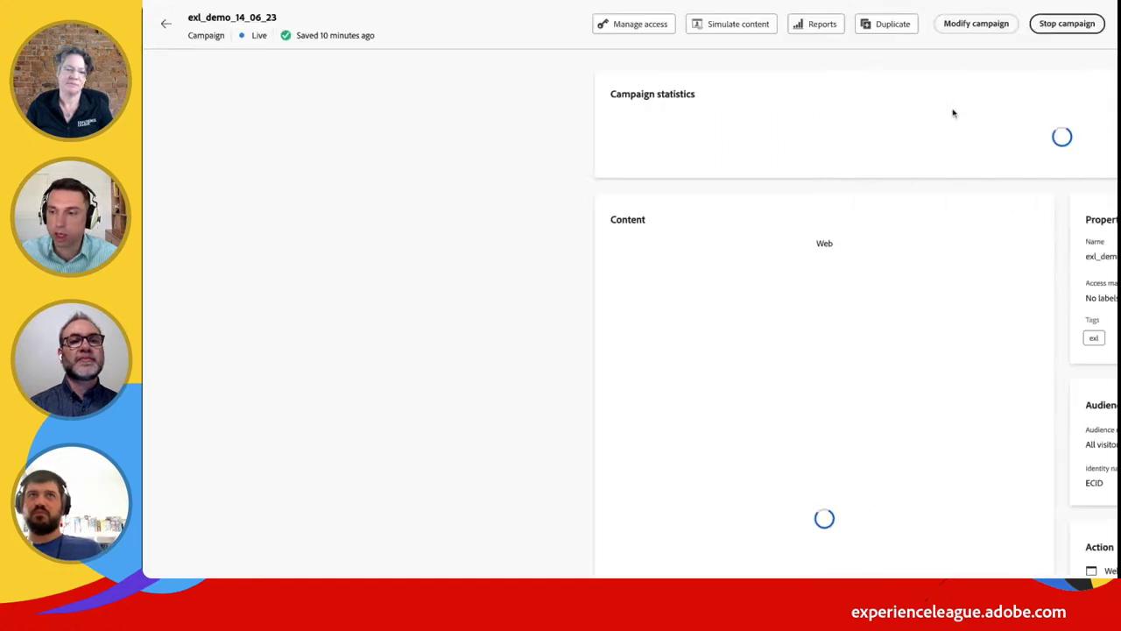
click(1055, 25)
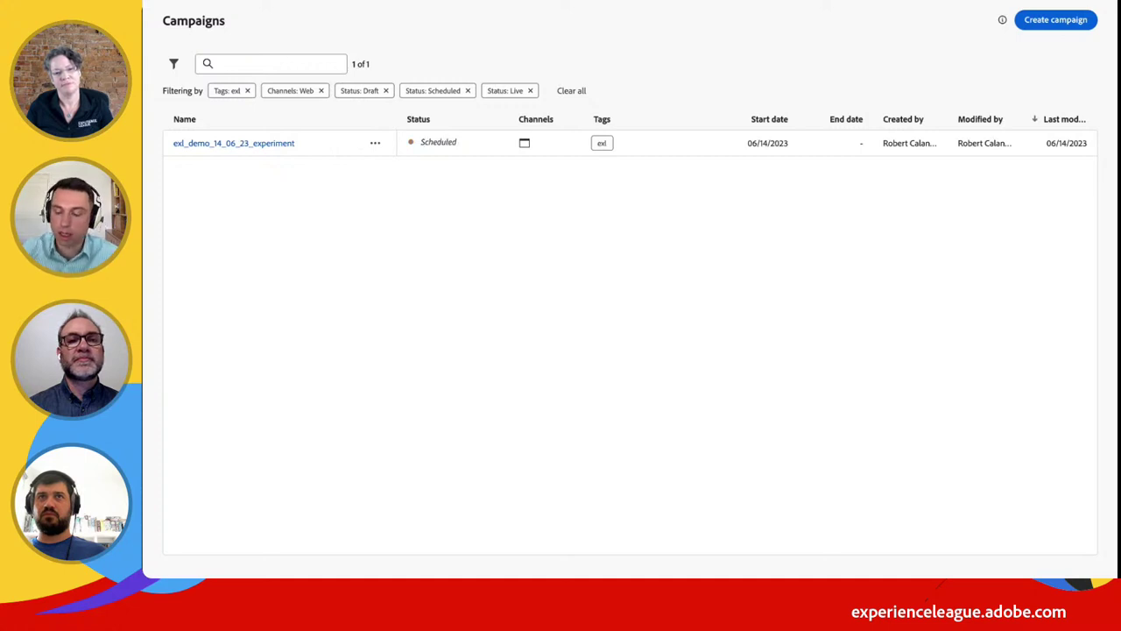
Reload the Luma home page on the live website and check which hero banner is delivered
key(F5)
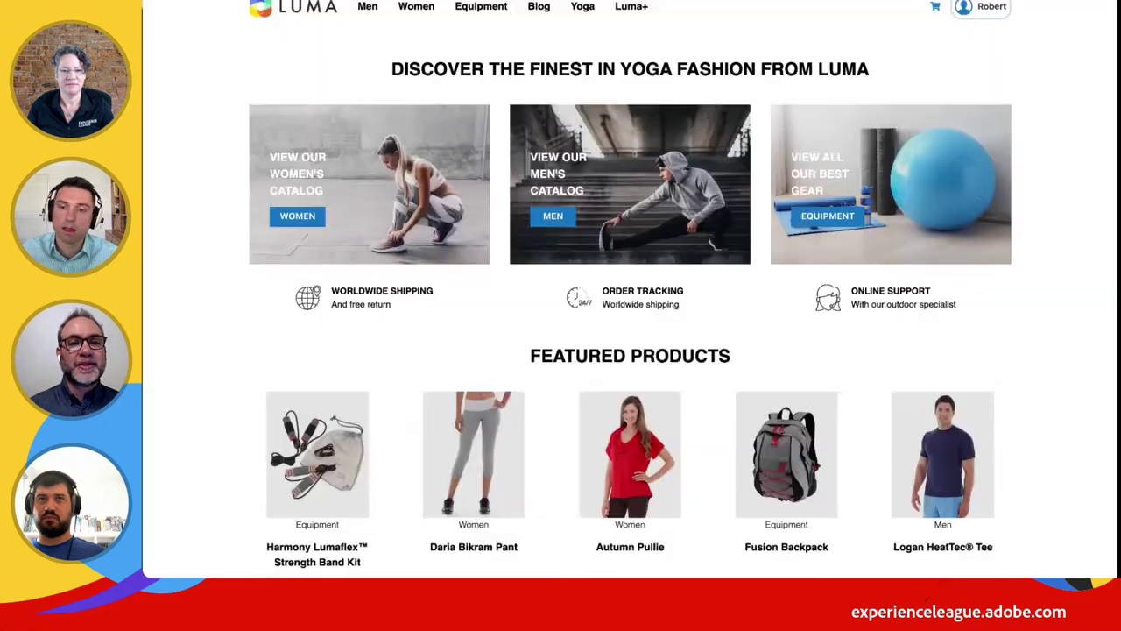
scroll(630, 307, up, 5)
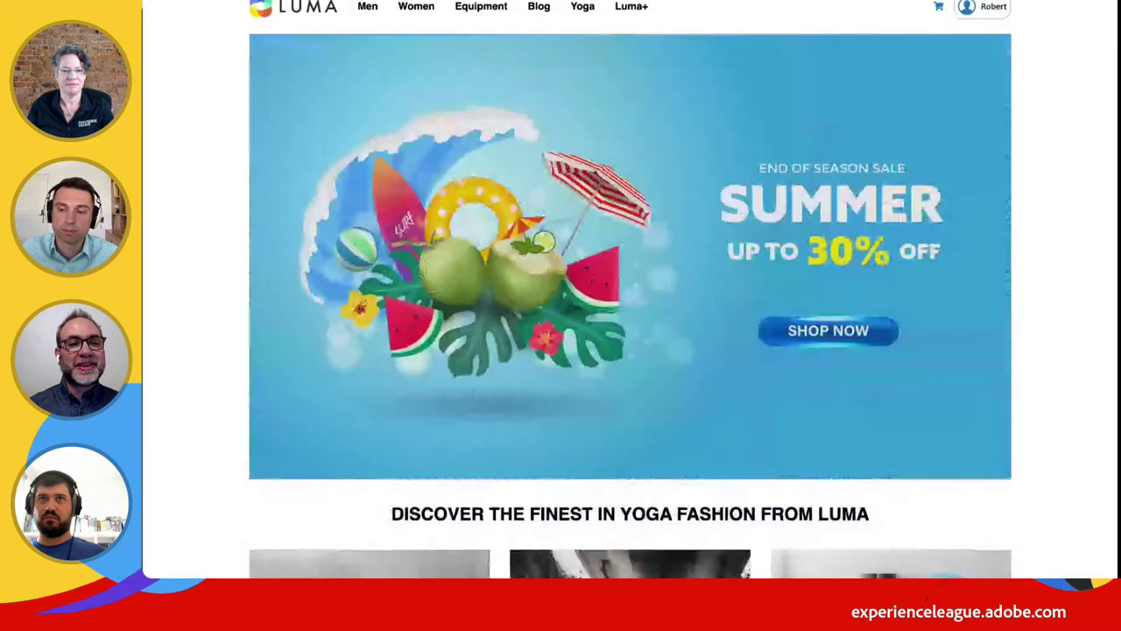